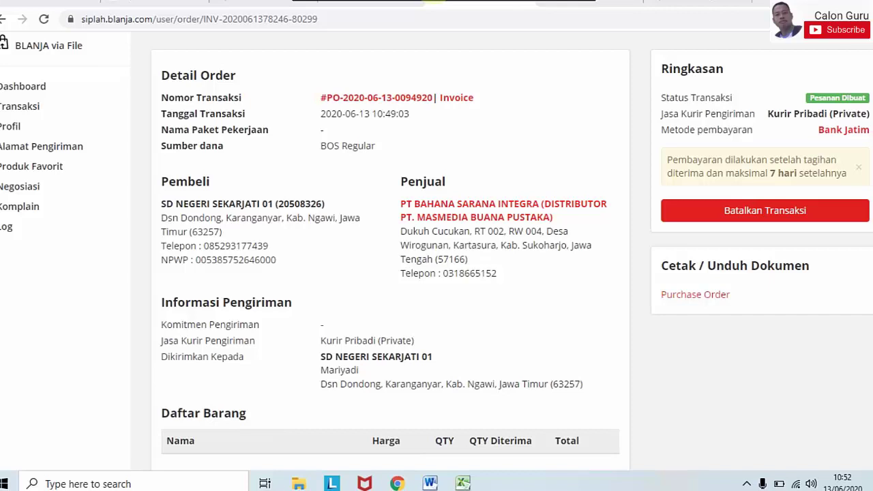
- Open the order's Purchase Order document, check its item list, and print or download it
click(693, 296)
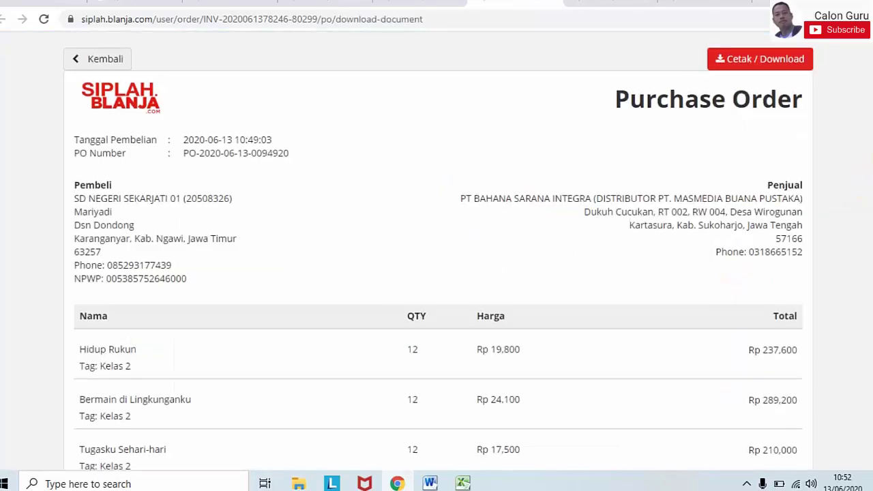
scroll(437, 253, down, 2)
scroll(437, 252, down, 3)
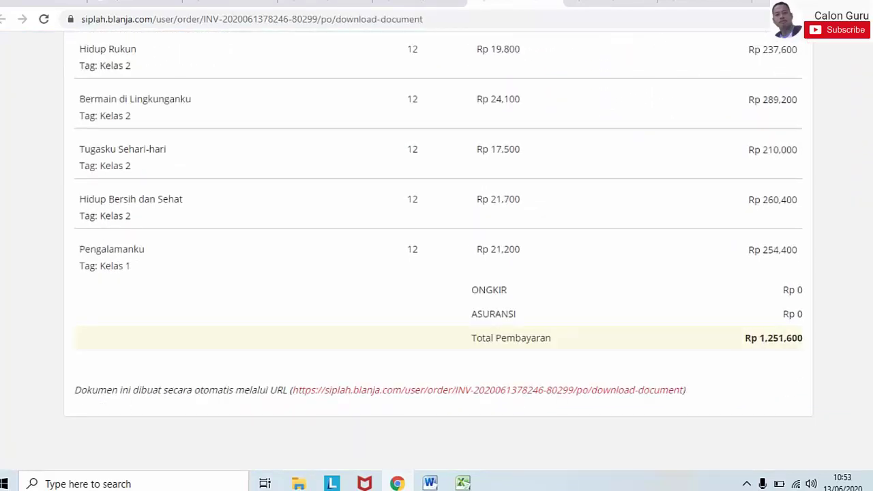
scroll(436, 252, up, 5)
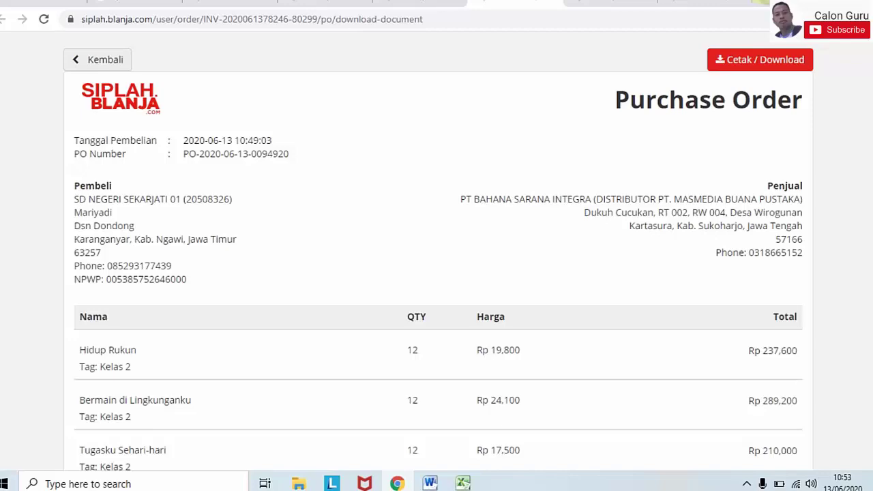
click(750, 60)
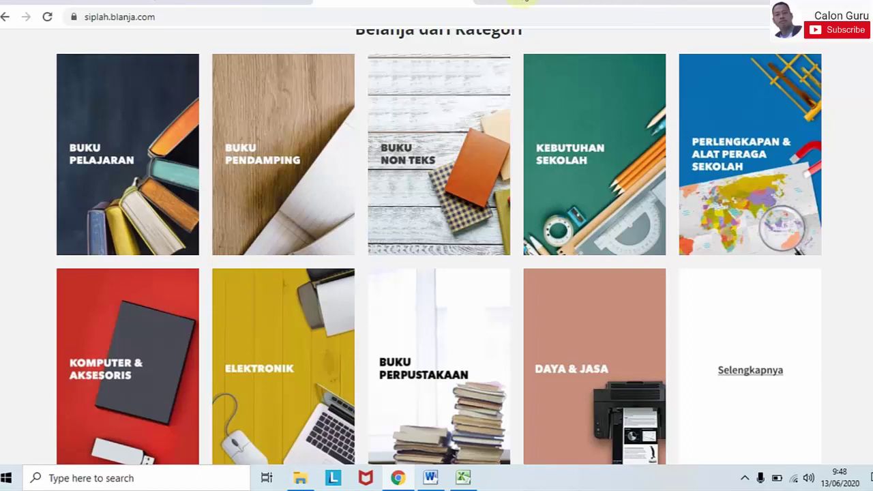
- Search Google for "siplah" in a new browser tab and open the SIPLAH site at siplah.kemdikbud.go.id
click(491, 2)
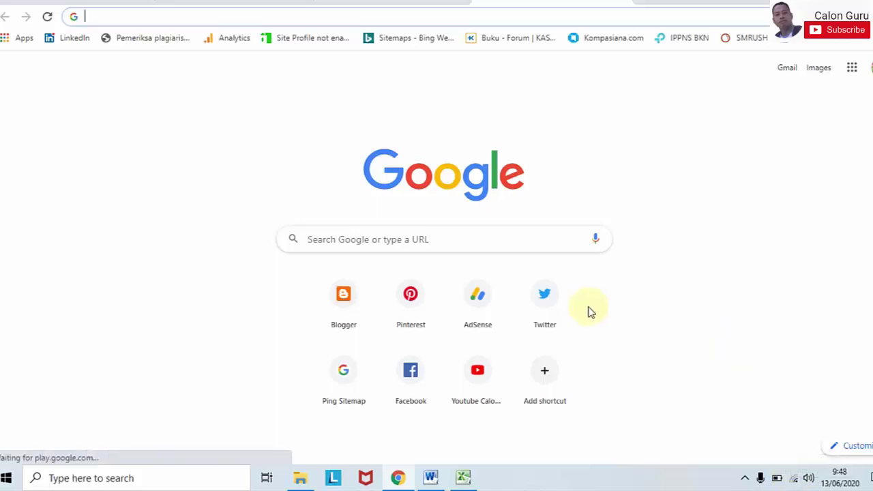
click(450, 238)
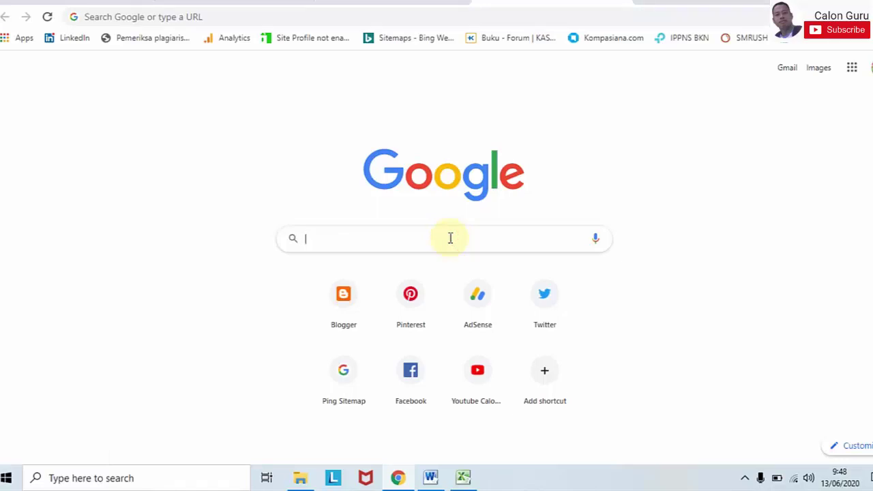
text(siplah)
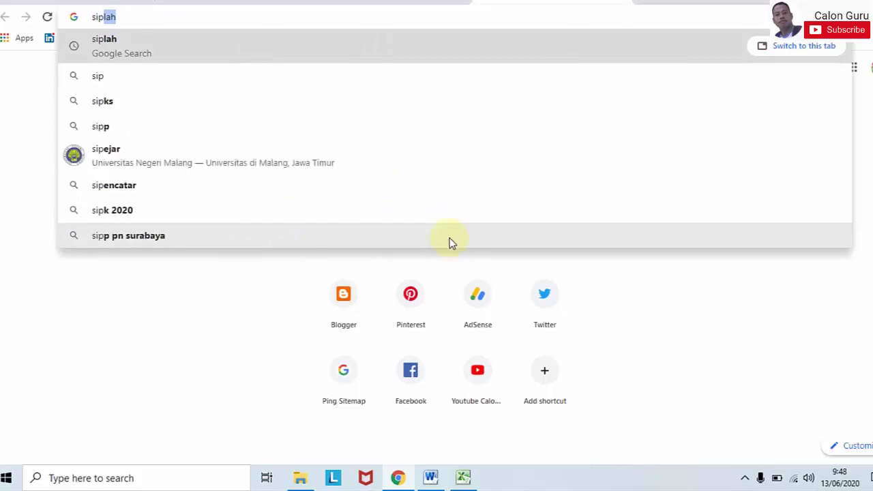
key(Return)
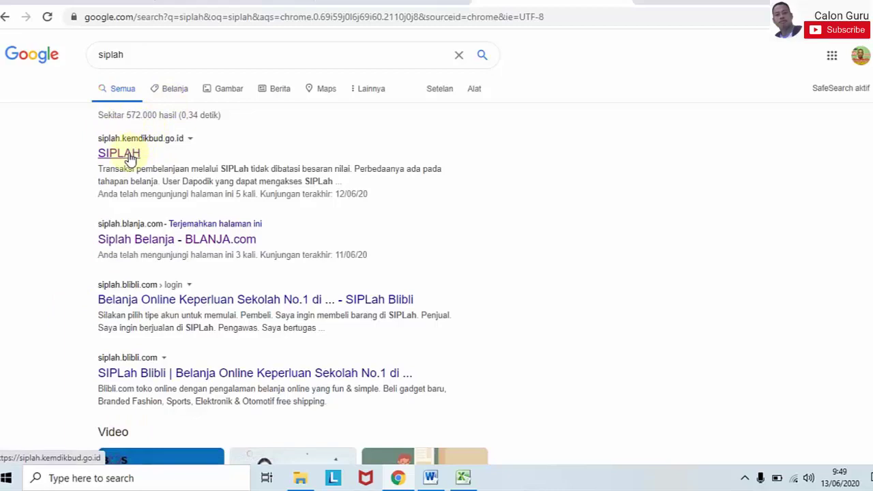
click(130, 156)
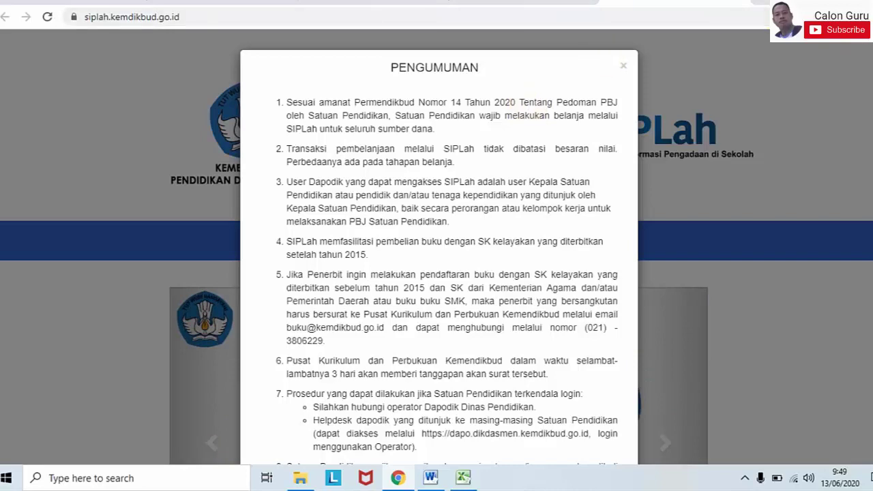
- Read through the PENGUMUMAN notice on the SIPLah site and close it
scroll(857, 72, down, 1)
scroll(858, 72, down, 3)
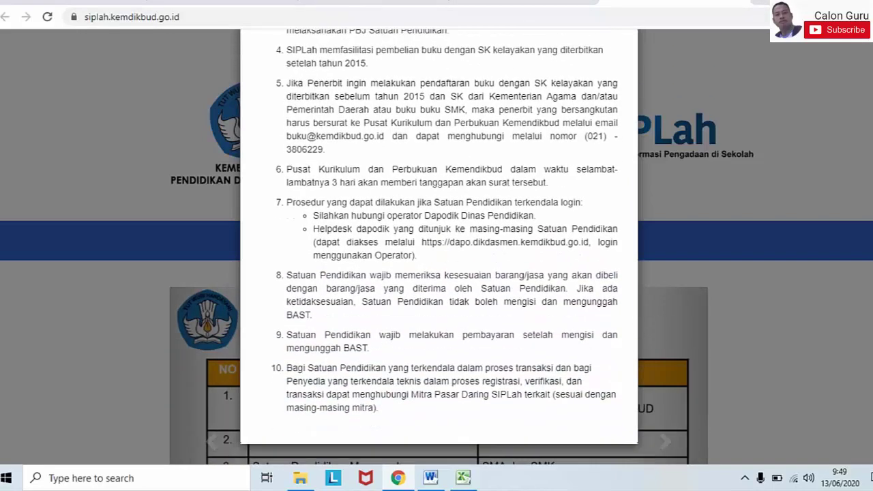
scroll(857, 73, up, 4)
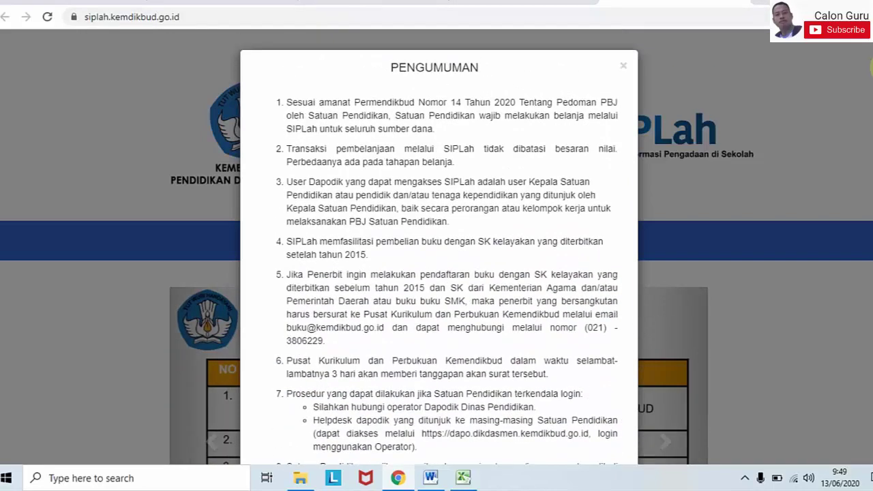
click(623, 66)
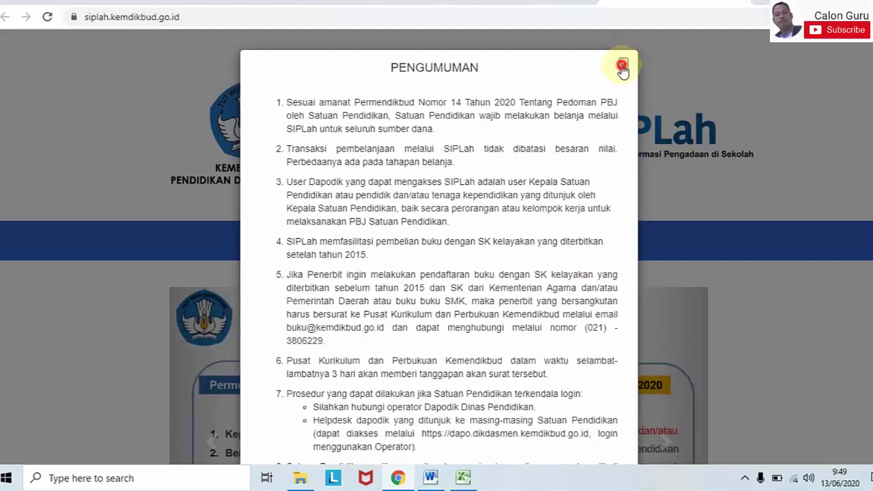
- Examine the SIPLah home page and its MITRA SIPLAH section for the available marketplace partners and their links
scroll(437, 246, down, 1)
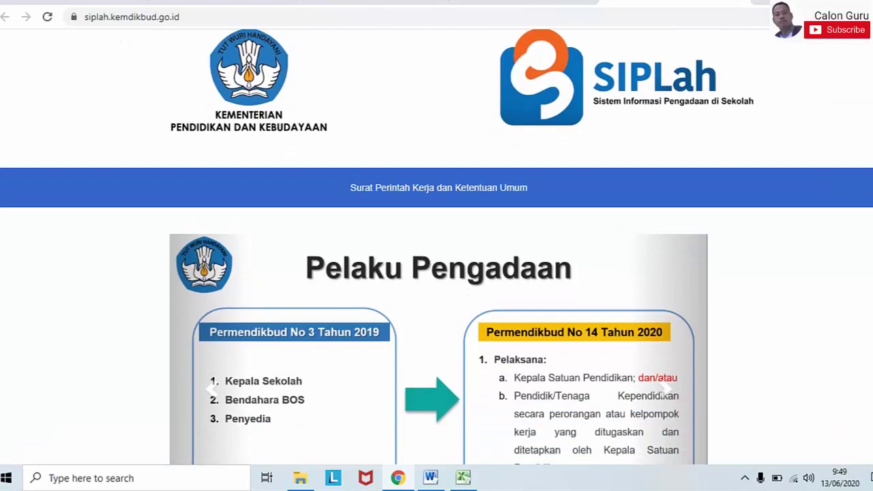
scroll(437, 246, up, 1)
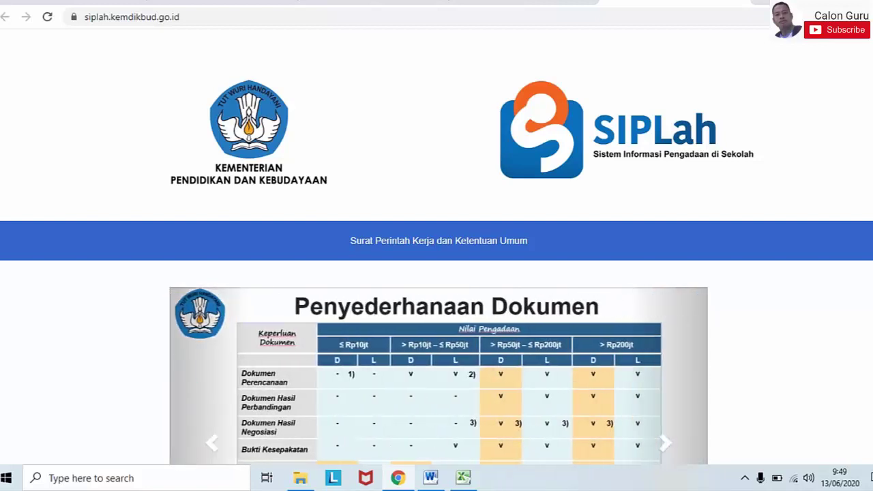
scroll(437, 259, down, 5)
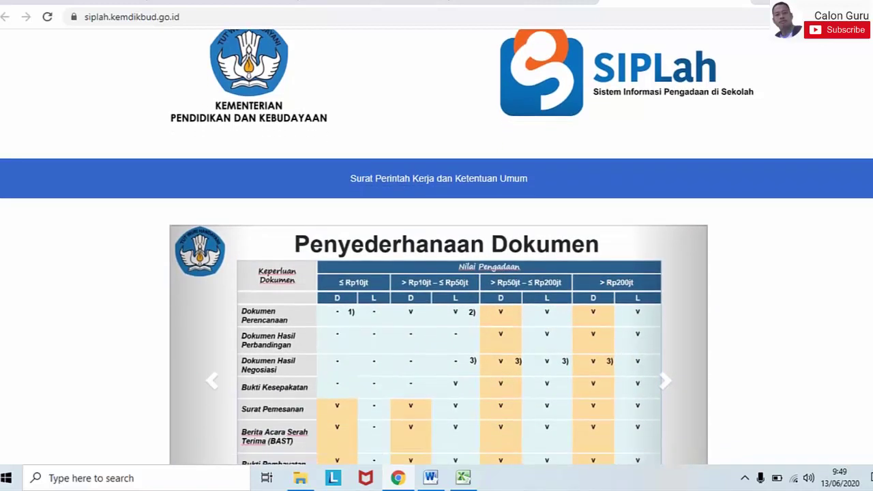
scroll(437, 259, down, 3)
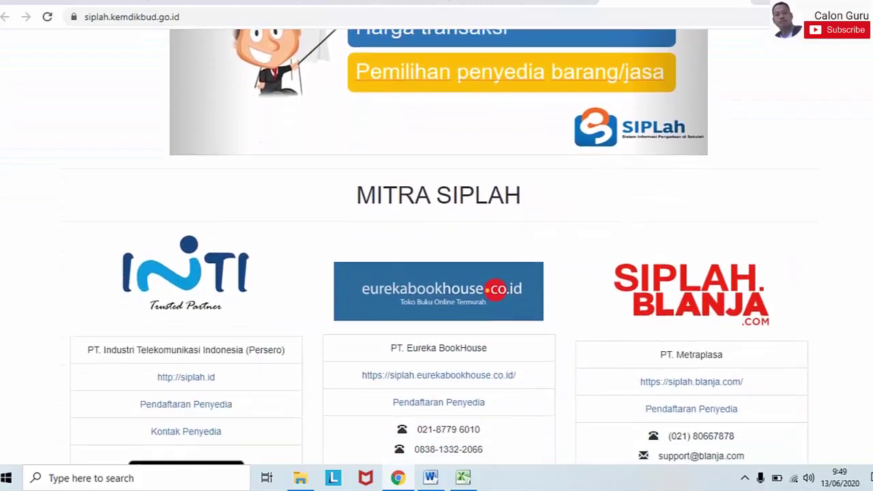
scroll(437, 259, down, 2)
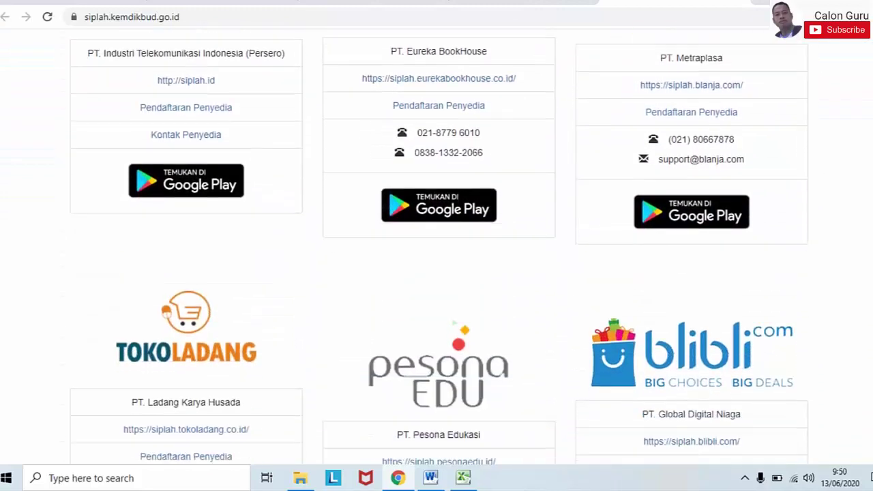
scroll(436, 259, up, 3)
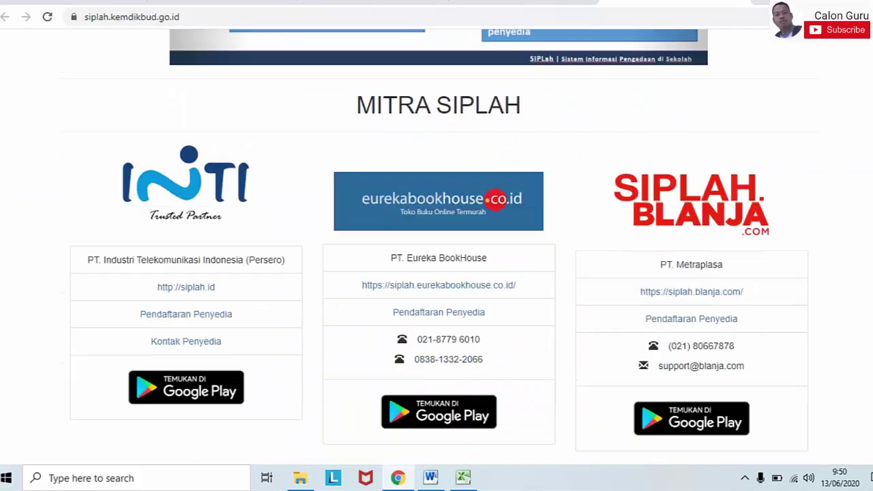
scroll(436, 259, down, 3)
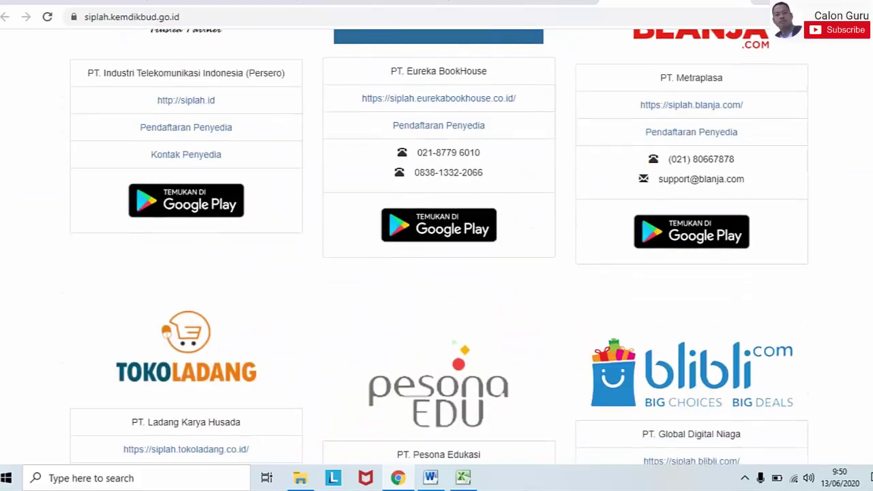
scroll(437, 259, down, 10)
scroll(437, 259, up, 5)
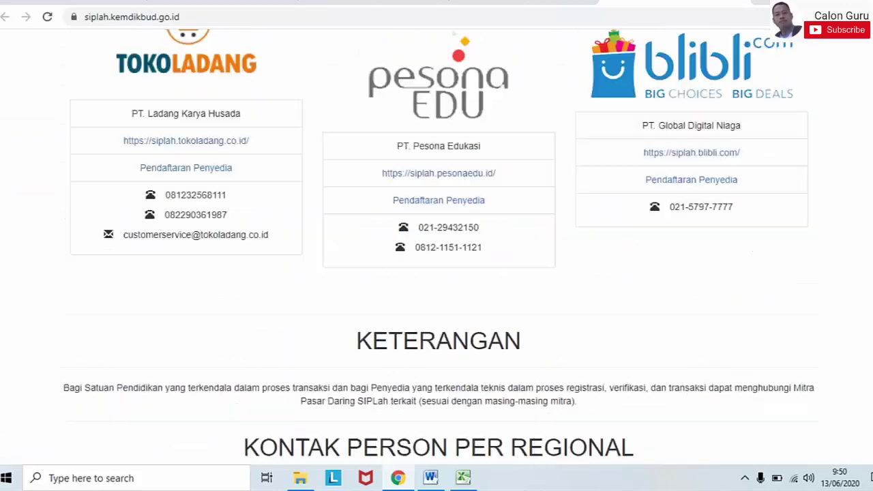
scroll(436, 259, up, 5)
scroll(436, 259, up, 5)
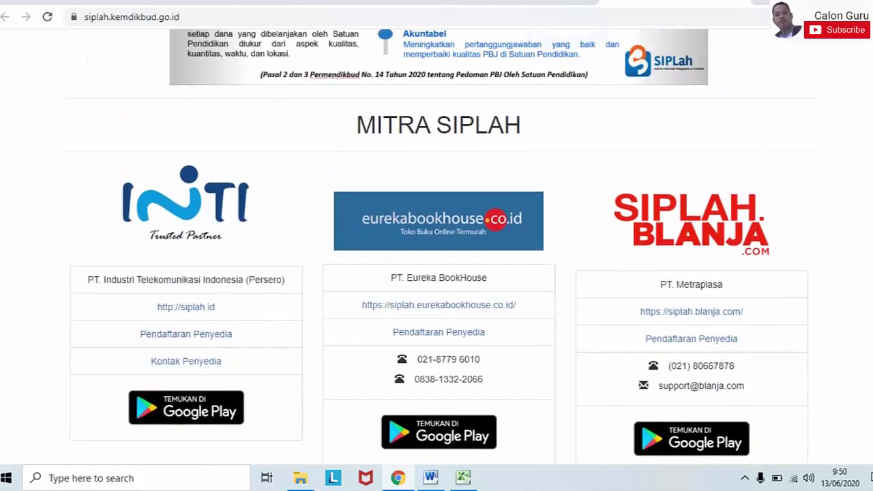
scroll(437, 259, down, 3)
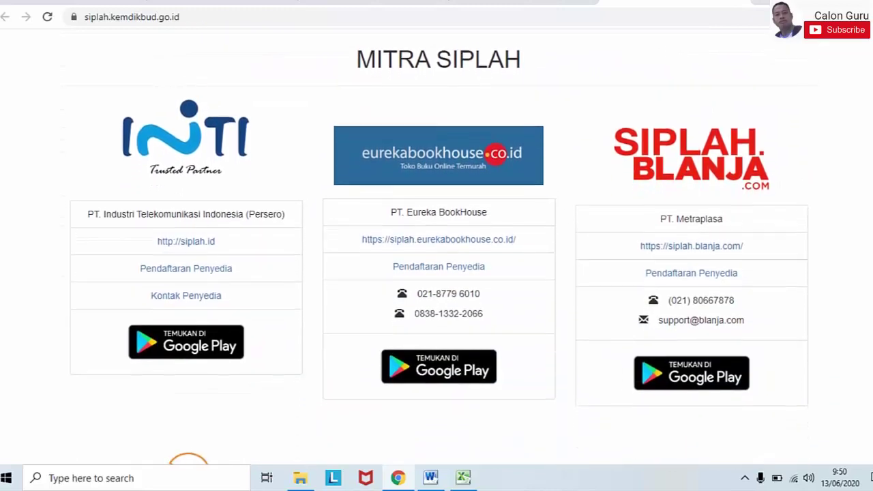
scroll(437, 259, down, 5)
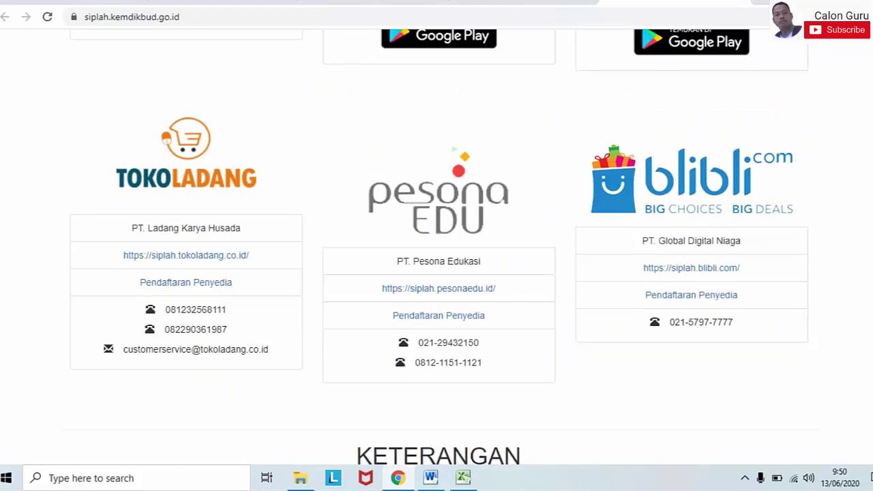
scroll(437, 260, up, 6)
scroll(436, 259, down, 2)
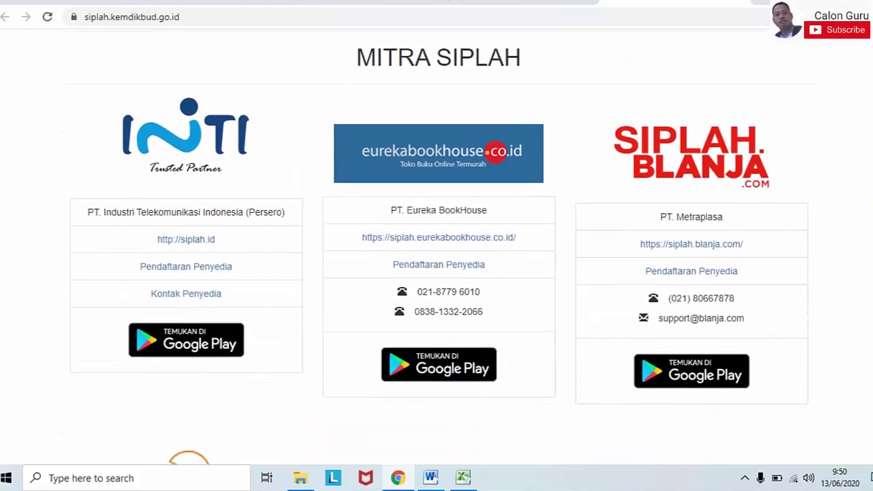
scroll(437, 259, up, 1)
scroll(437, 260, down, 1)
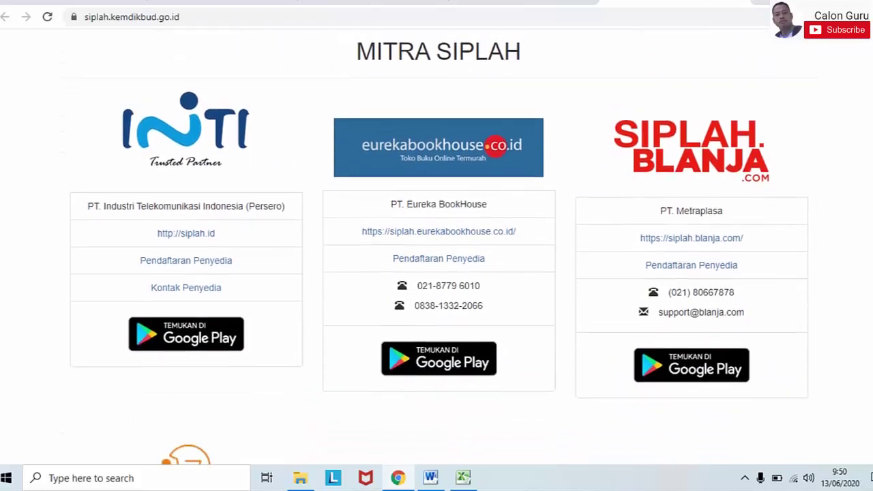
scroll(437, 260, up, 1)
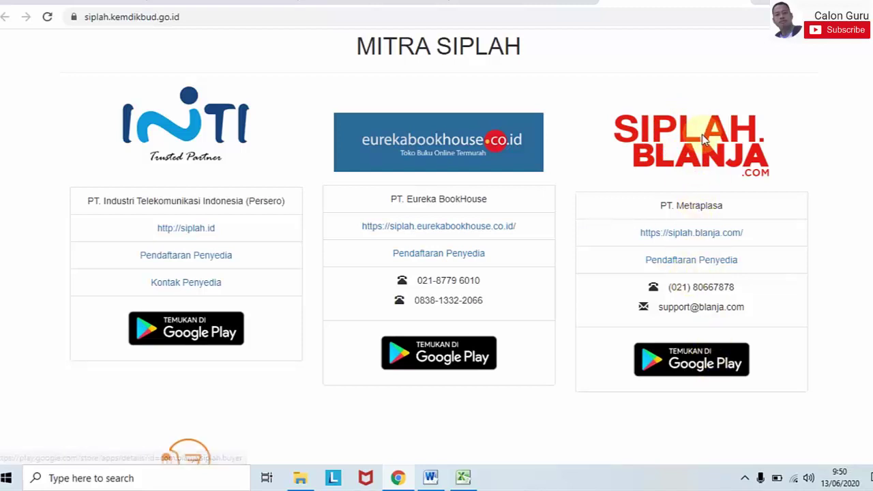
- Open PT. Metraplasa's marketplace at siplah.blanja.com, dismiss its announcement, and go to the login
click(707, 234)
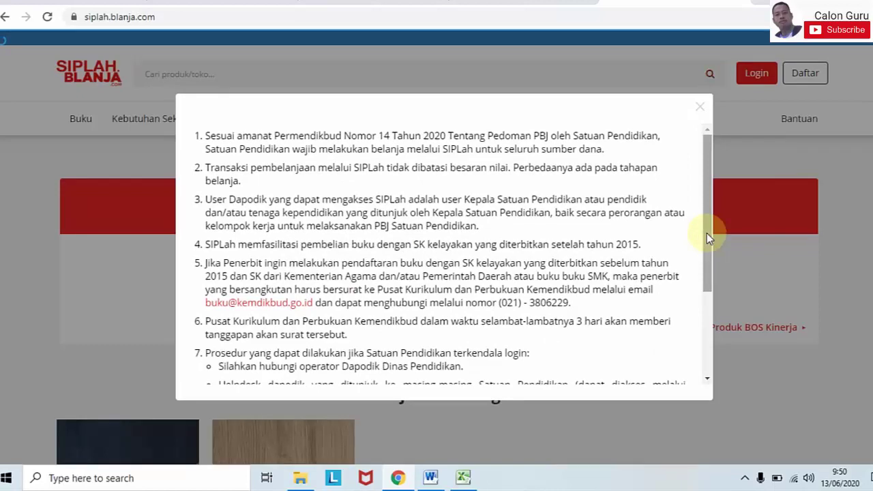
drag(707, 229, 698, 181)
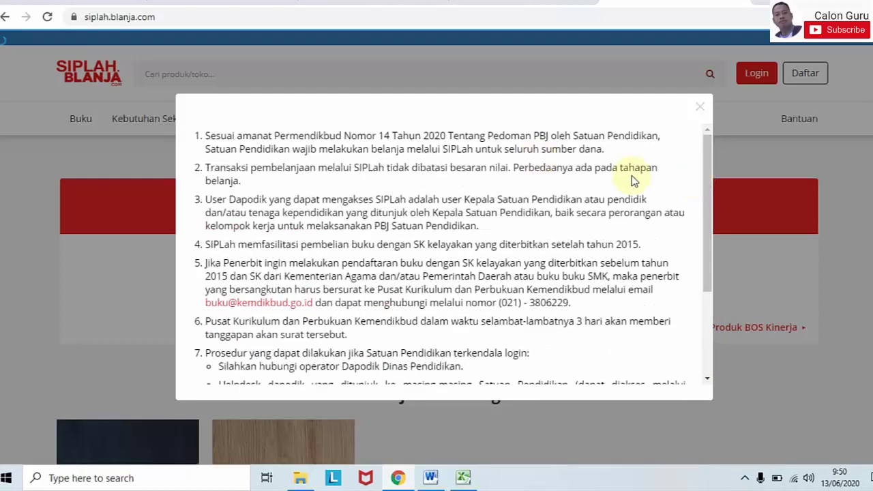
click(701, 110)
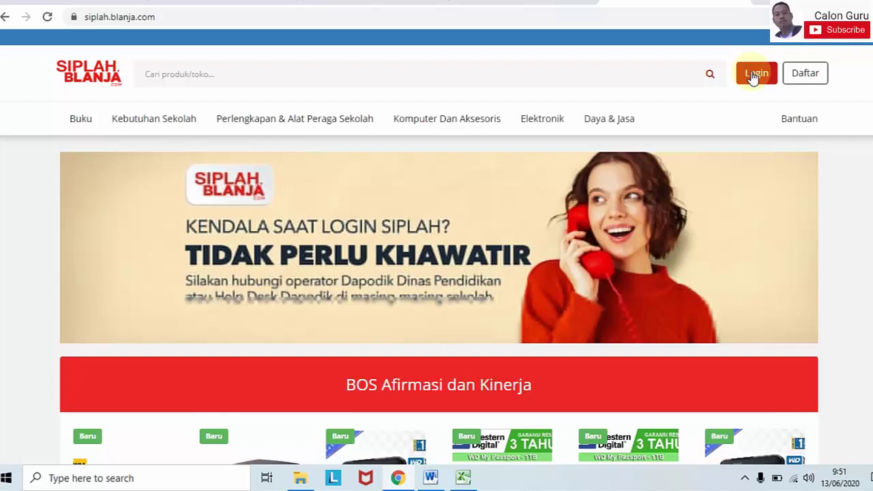
click(755, 74)
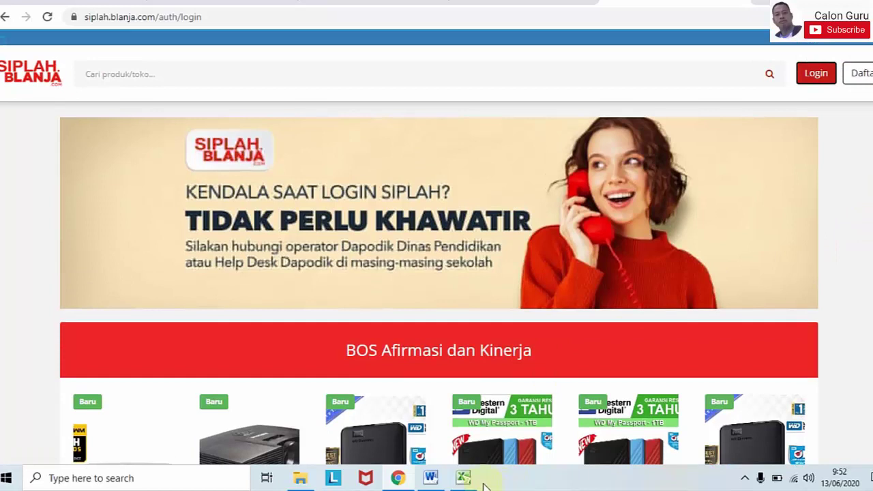
- Switch to the Excel workbook and review the yellow-highlighted books from Tema 1 : Hidup Rukun down to Agama Islam
click(463, 477)
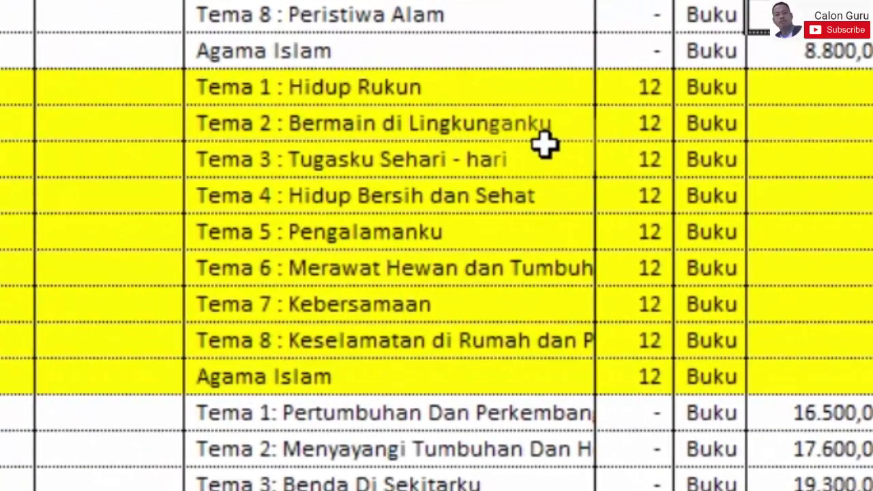
click(287, 266)
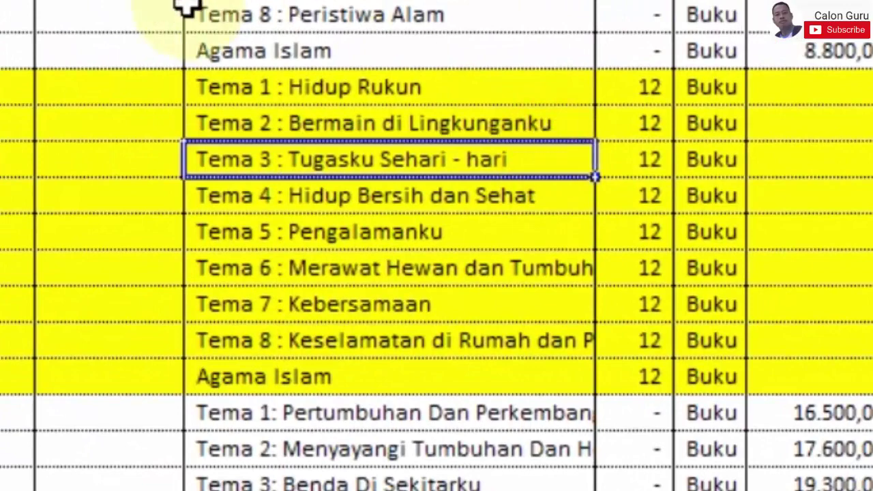
click(243, 90)
drag(243, 90, 399, 369)
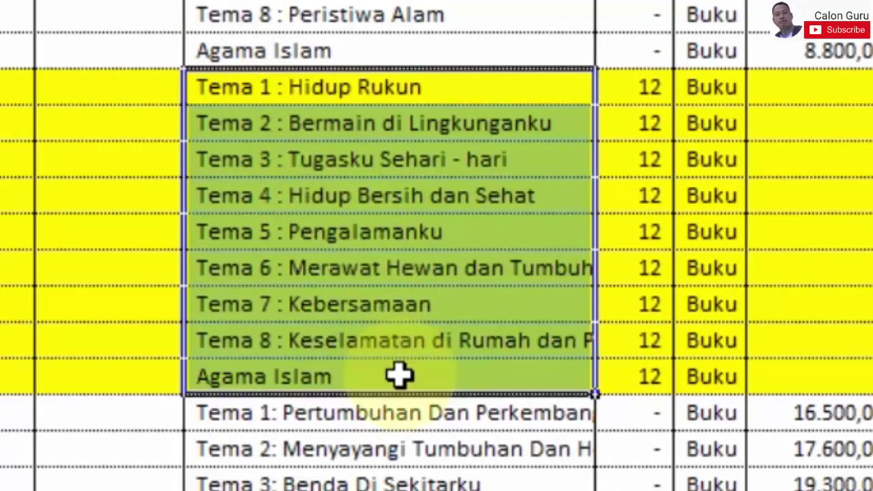
click(300, 3)
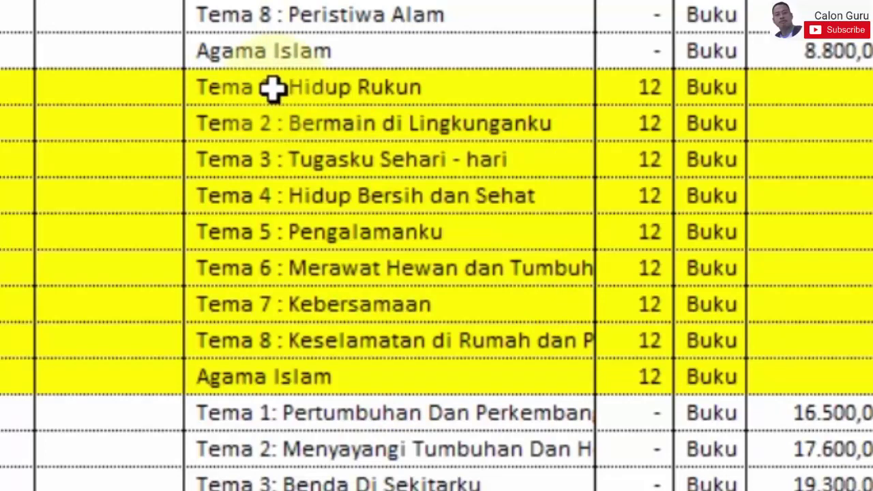
click(312, 88)
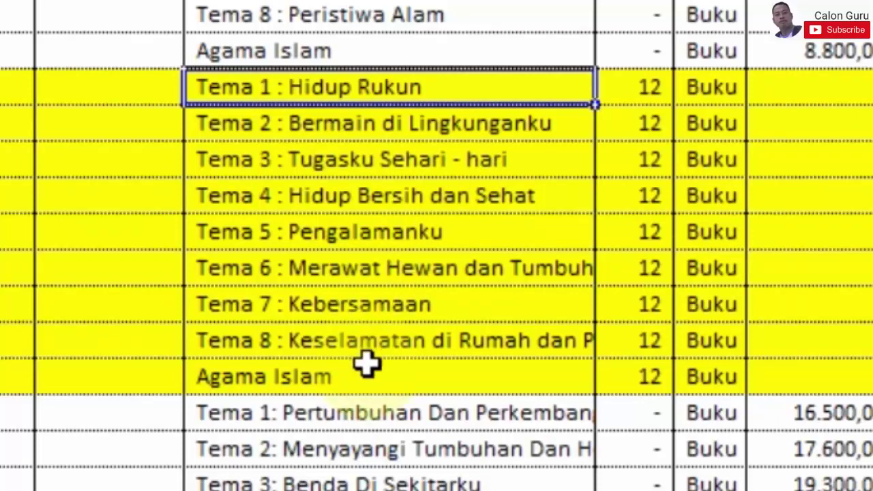
- Check the quantities and titles of the yellow-highlighted books, from Tema 1 : Hidup Rukun through Agama Islam
click(616, 232)
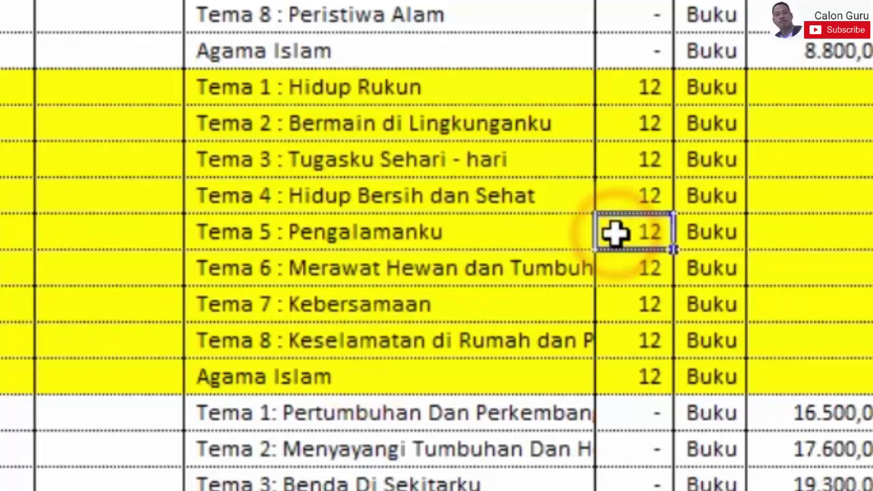
drag(208, 93, 339, 374)
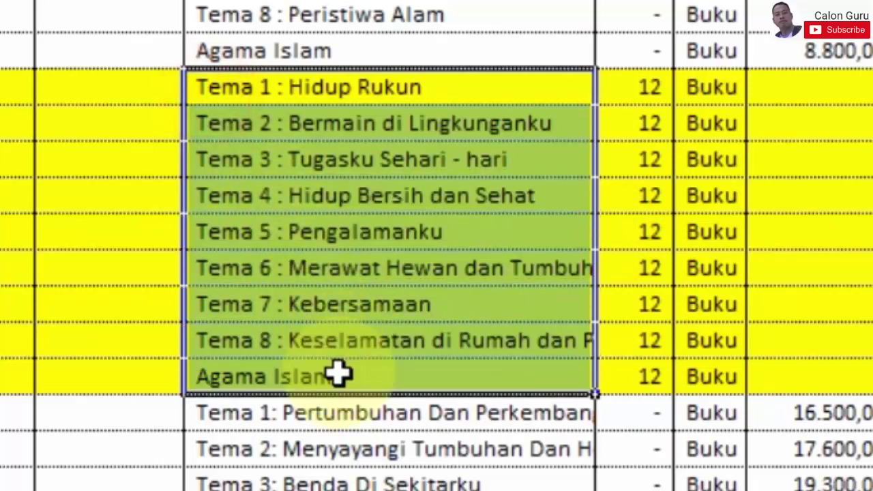
click(276, 124)
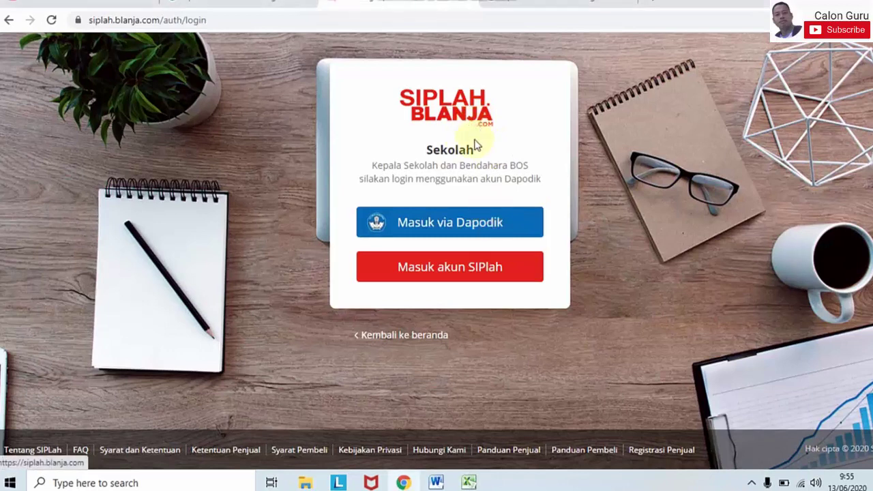
- Log in to SIPLah Blanja via Dapodik with the account's email and password, and save the login in the browser
click(473, 228)
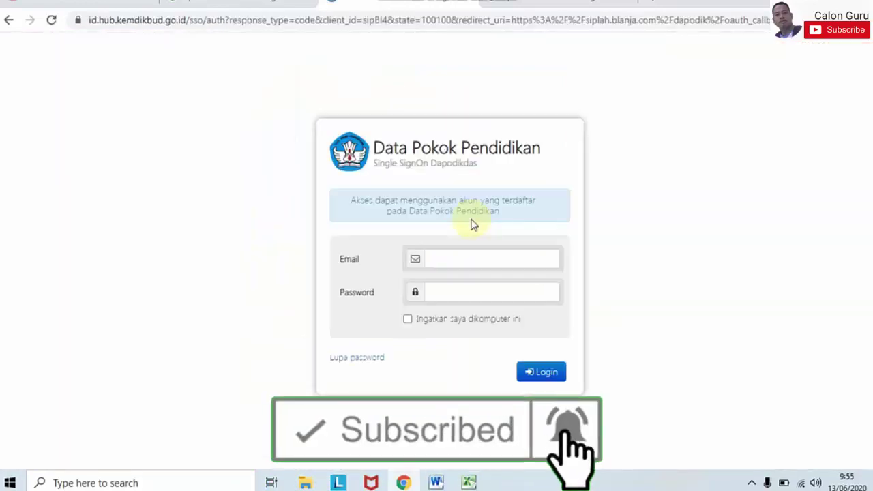
click(452, 264)
text(ma)
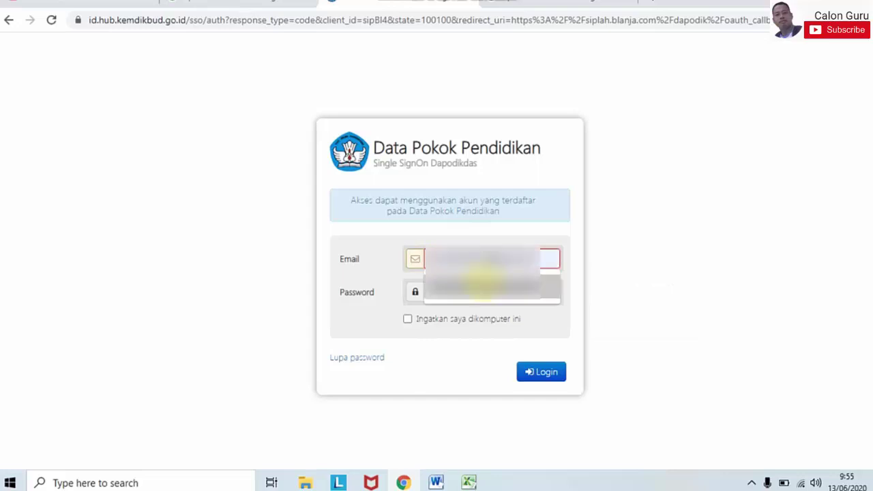
click(480, 284)
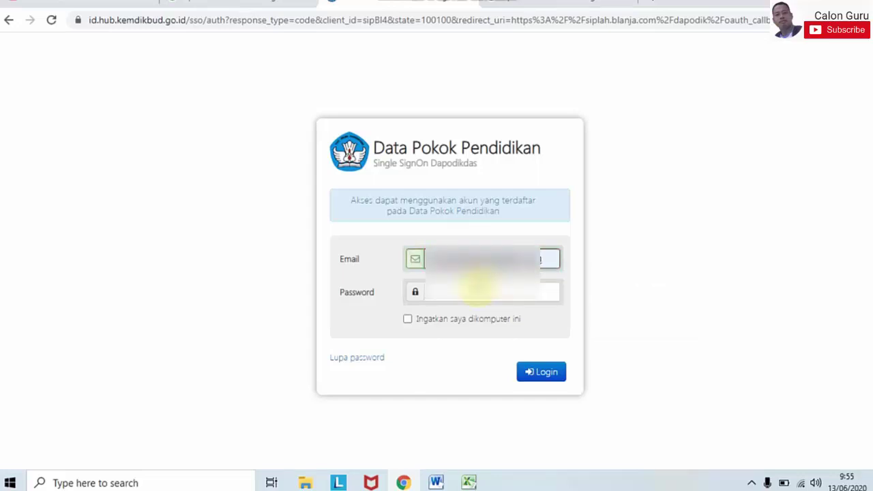
key(Return)
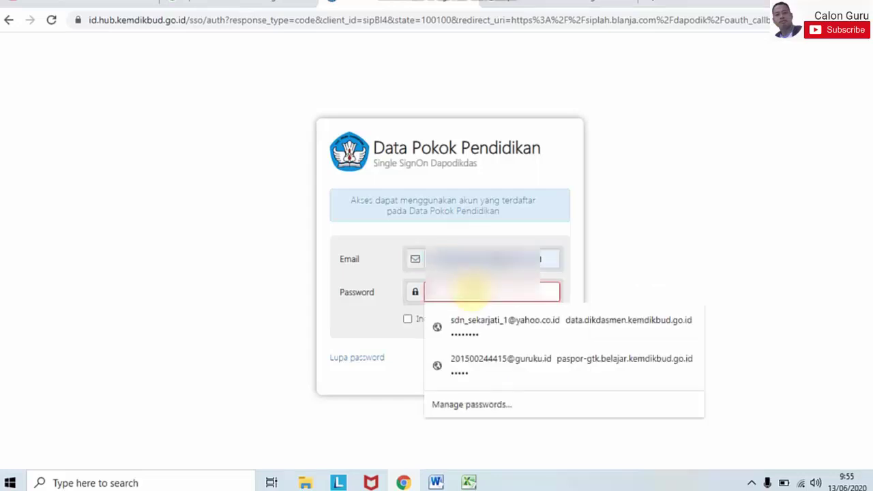
text(********)
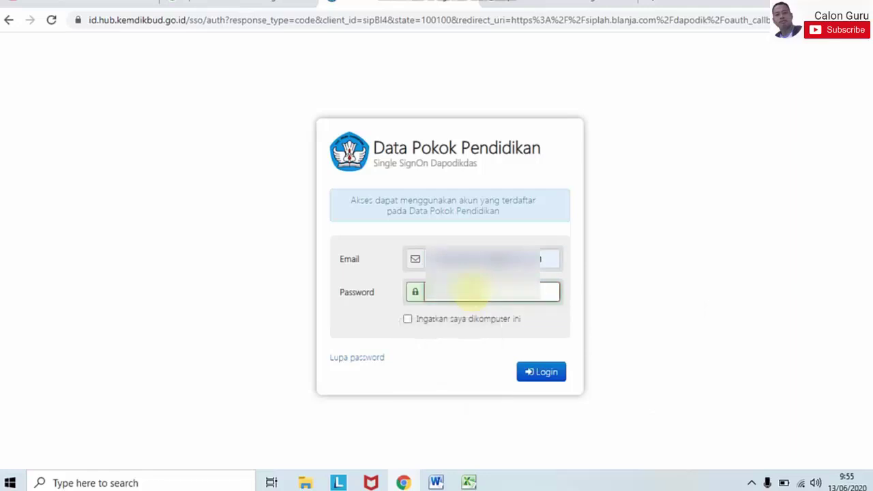
click(534, 373)
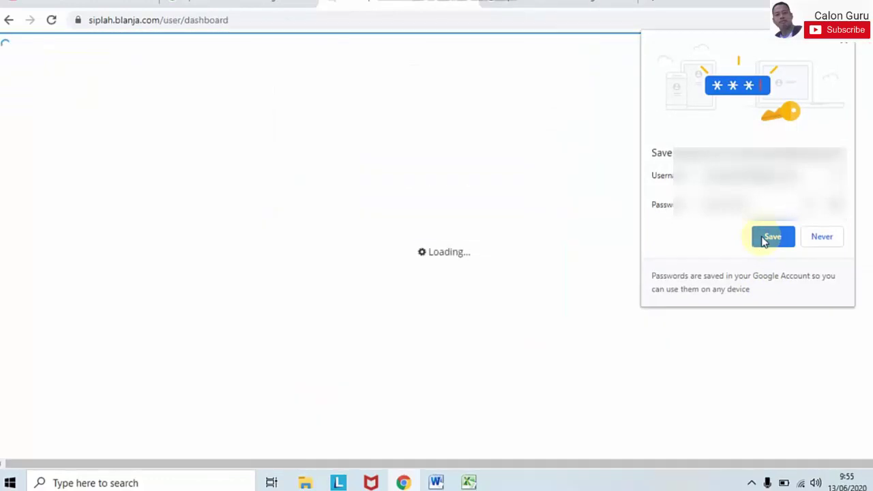
click(771, 238)
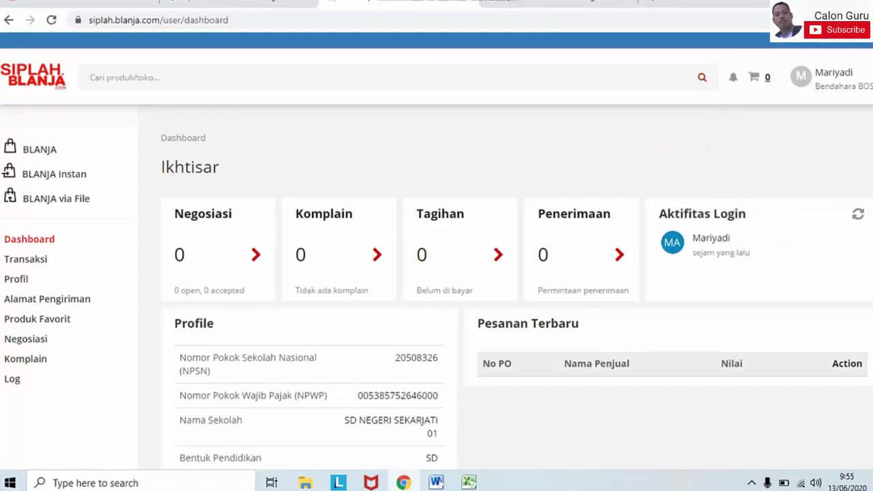
- Open the account's Dashboard and review its Ikhtisar summary, school profile and recent orders
scroll(437, 253, down, 4)
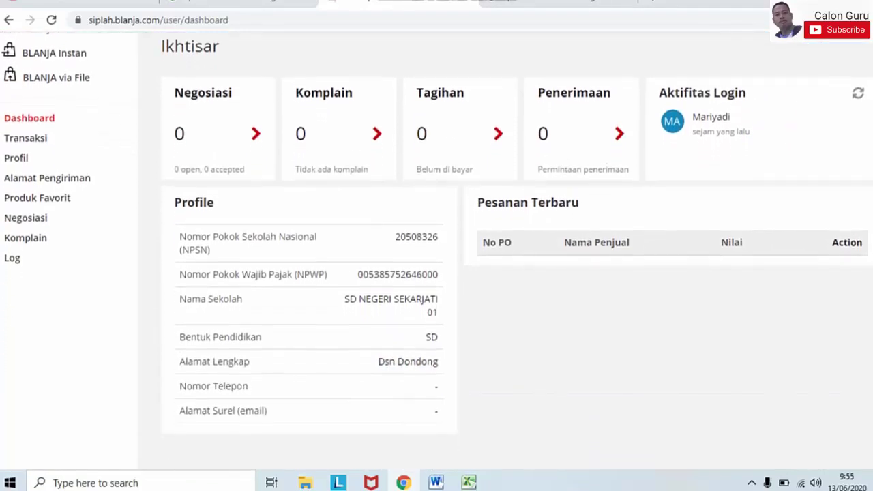
scroll(436, 253, up, 4)
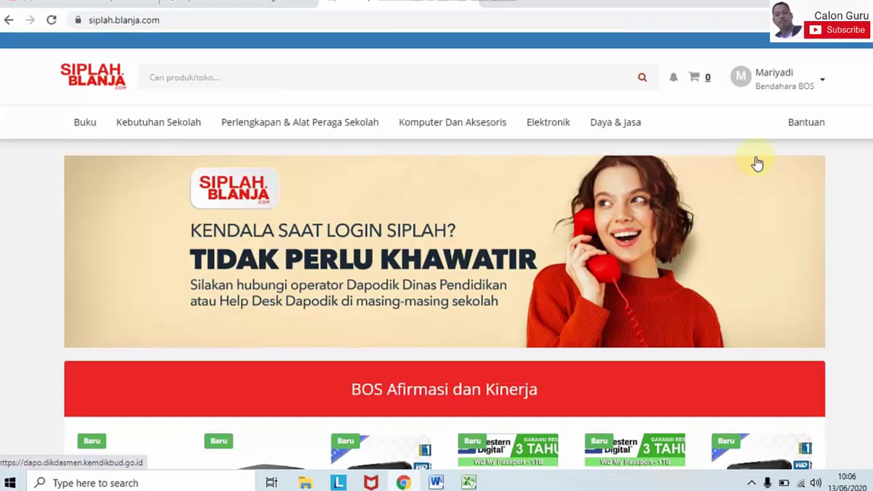
click(824, 82)
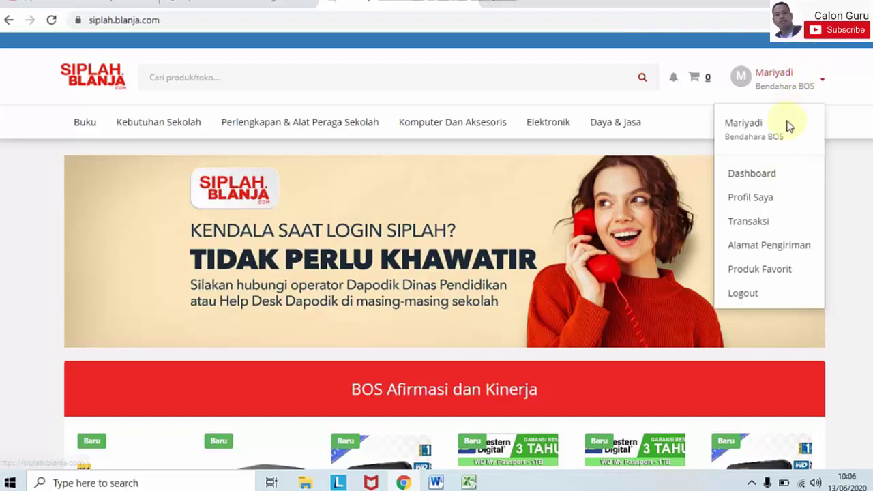
click(763, 172)
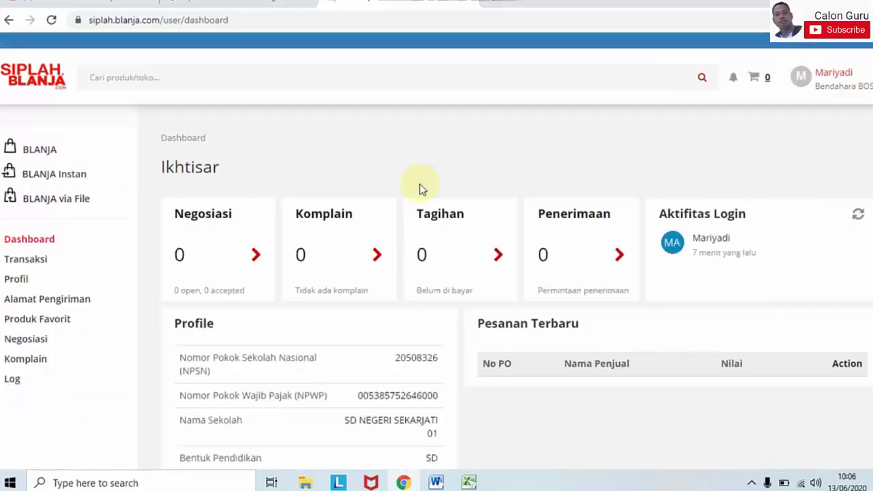
scroll(316, 207, down, 3)
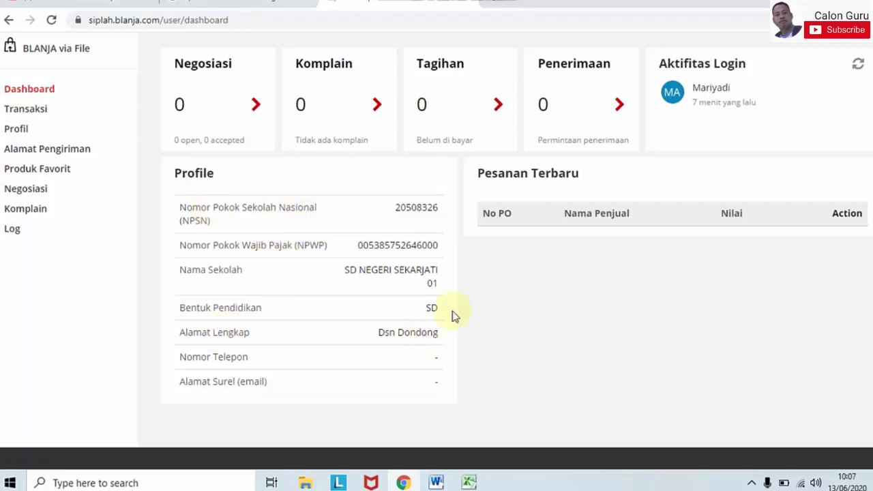
scroll(452, 312, up, 3)
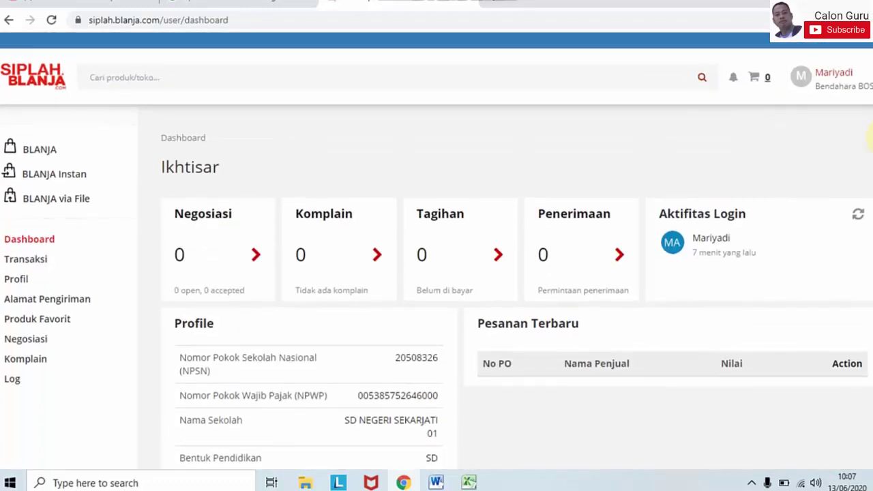
- Review the account's Transaksi order history, Profil details and Alamat Pengiriman address list
click(34, 263)
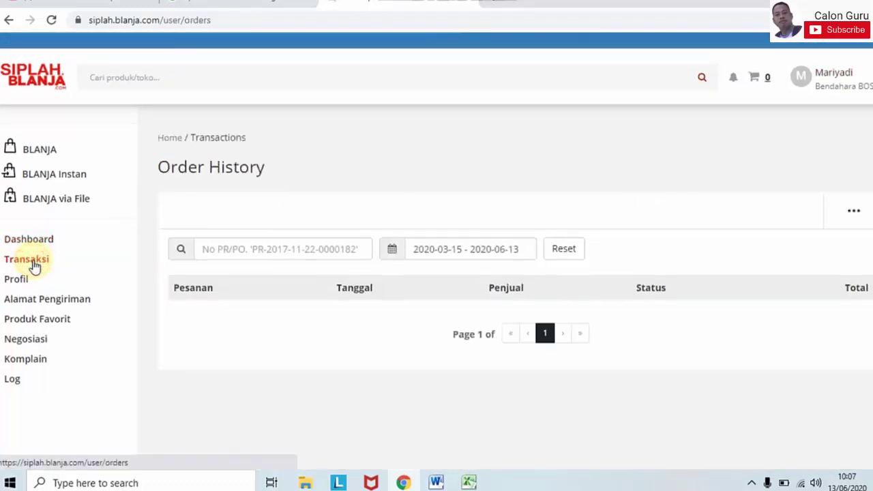
click(27, 280)
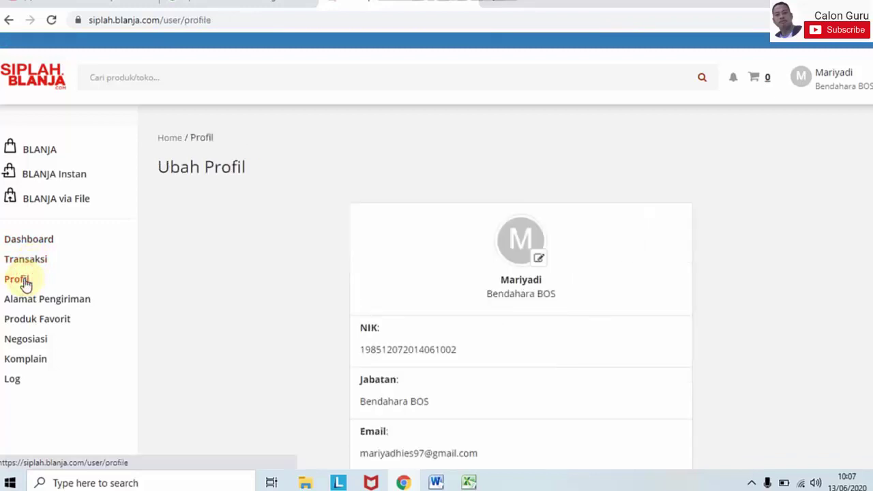
scroll(292, 361, down, 3)
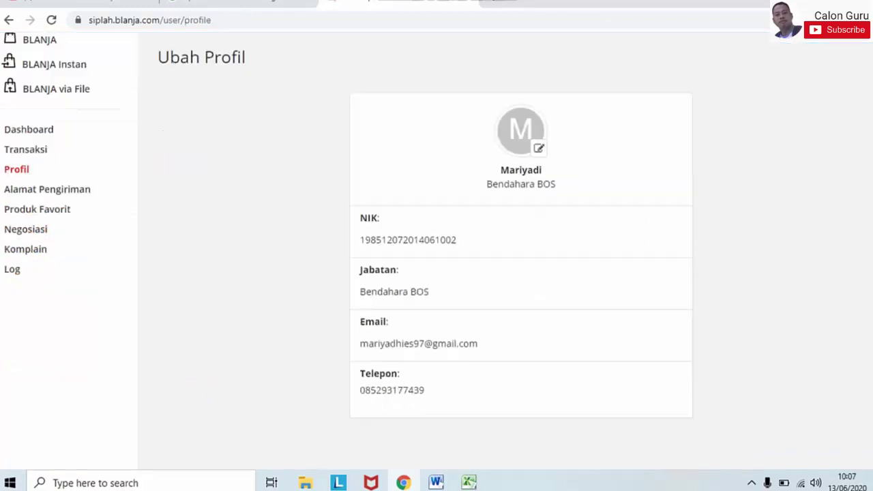
scroll(437, 252, up, 3)
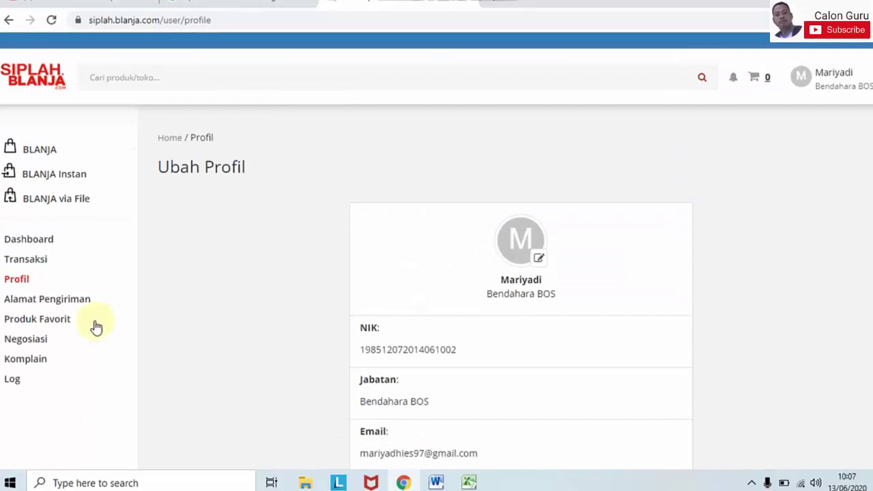
click(75, 300)
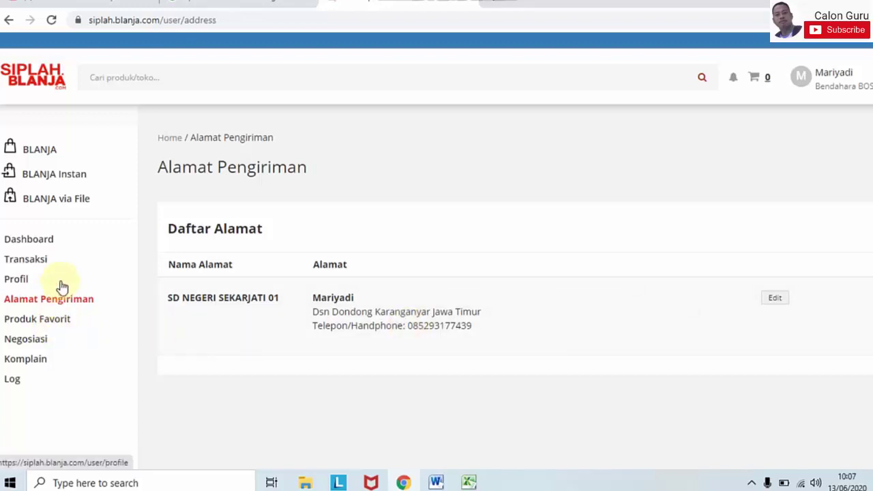
- Return to the BLANJA storefront, dismiss its announcement, and open the student (Siswa) category of Buku Teks Utama
click(47, 150)
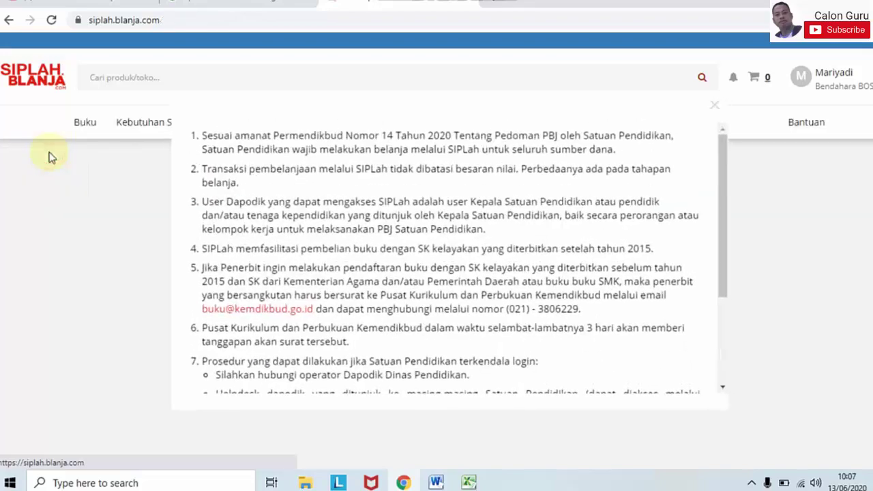
click(707, 113)
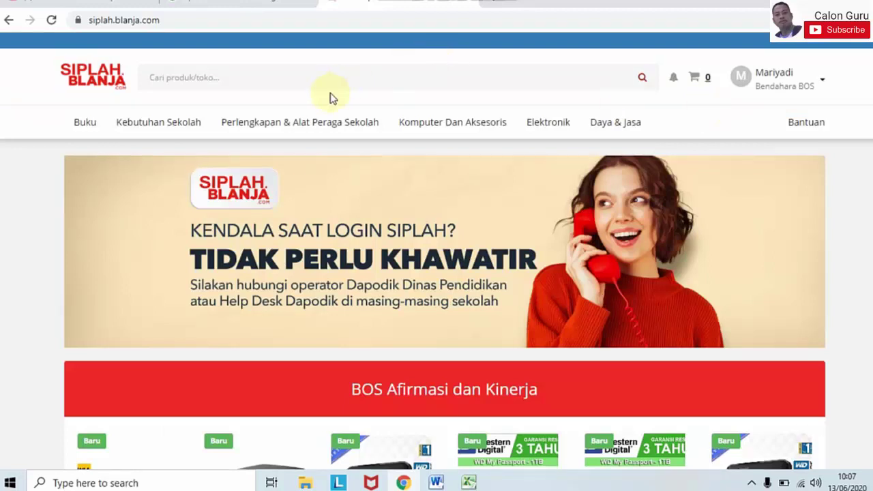
mouse_move(254, 122)
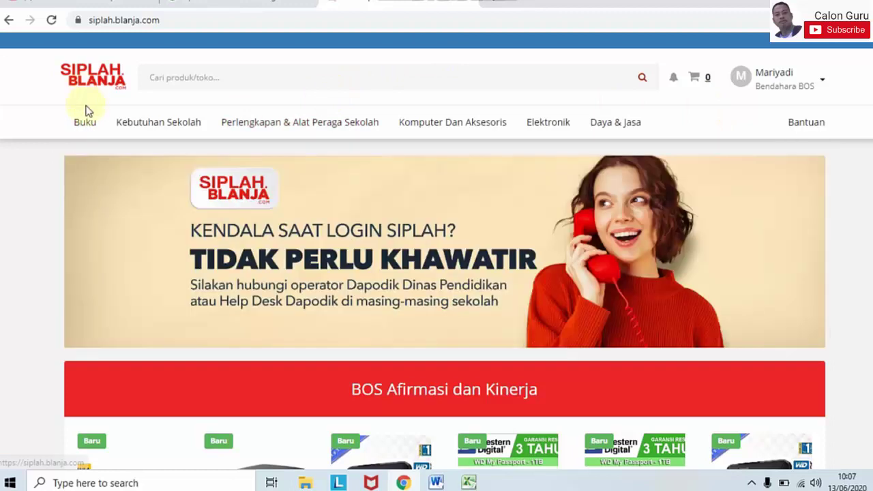
mouse_move(87, 122)
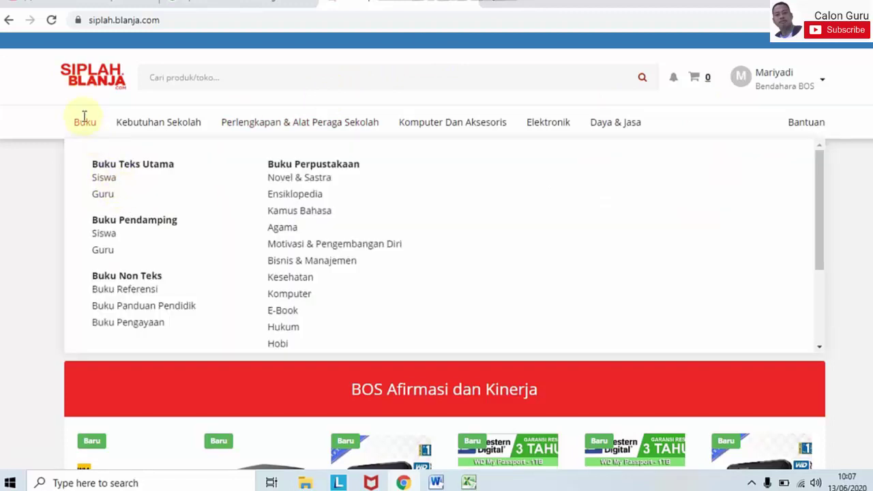
click(108, 182)
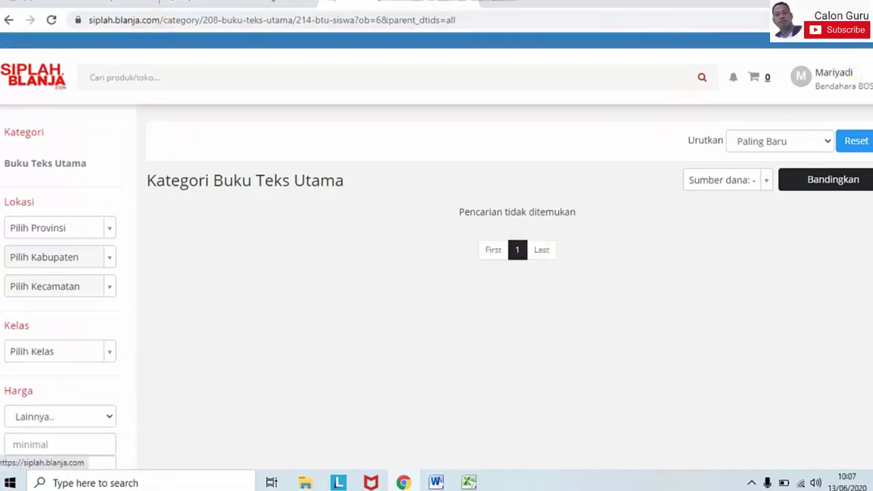
- Browse the student textbooks listed under Kategori Buku Teks Utama, examining their titles, prices and the available filters
scroll(436, 273, down, 1)
scroll(437, 273, up, 1)
scroll(436, 273, down, 1)
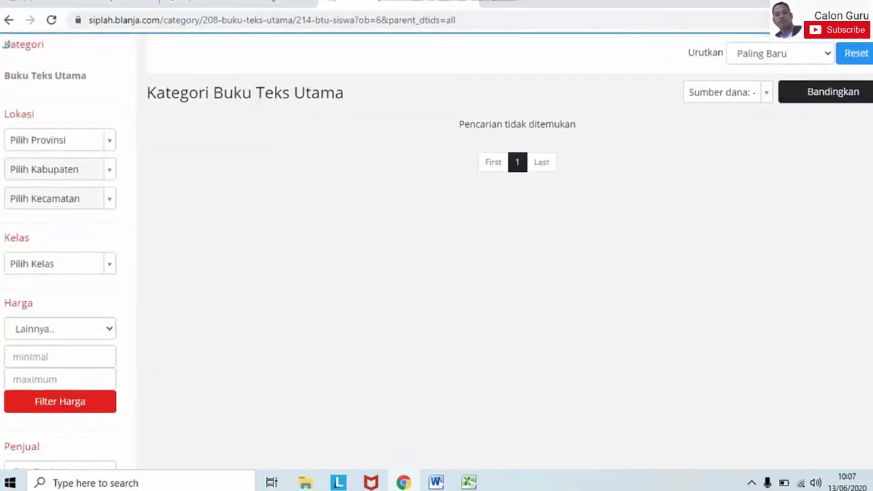
scroll(437, 273, down, 1)
scroll(436, 273, up, 1)
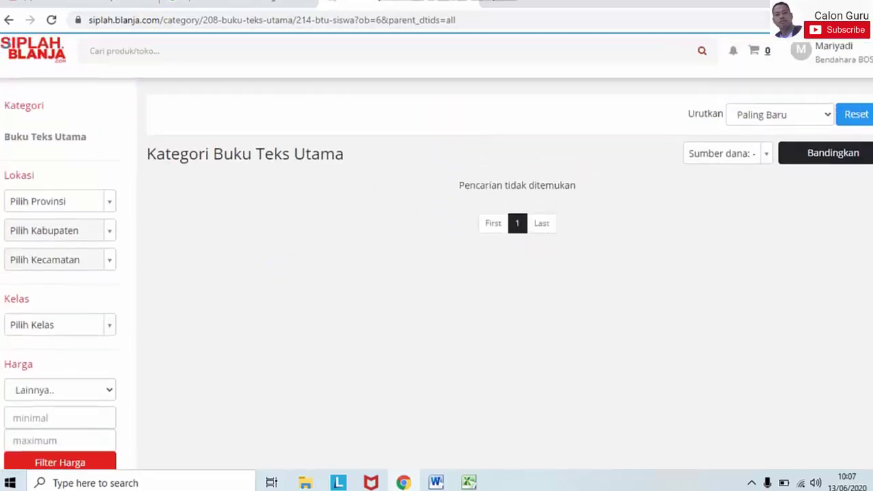
scroll(436, 273, down, 1)
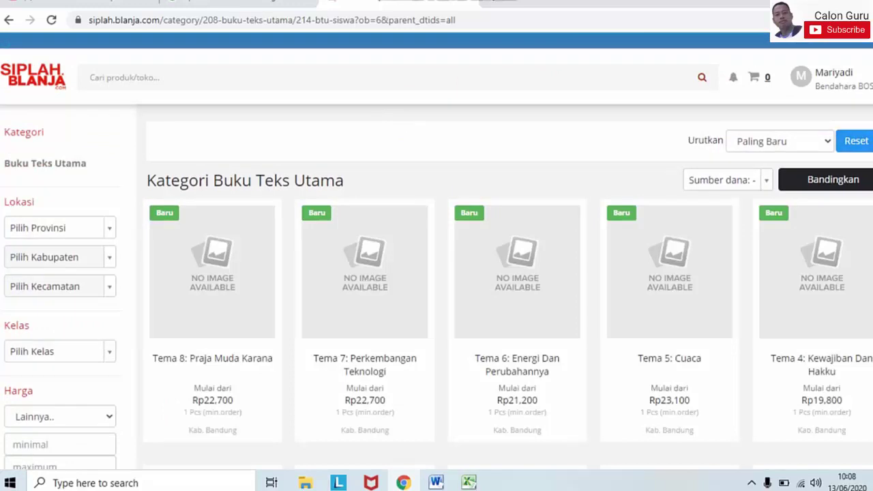
scroll(393, 122, down, 1)
scroll(437, 273, down, 6)
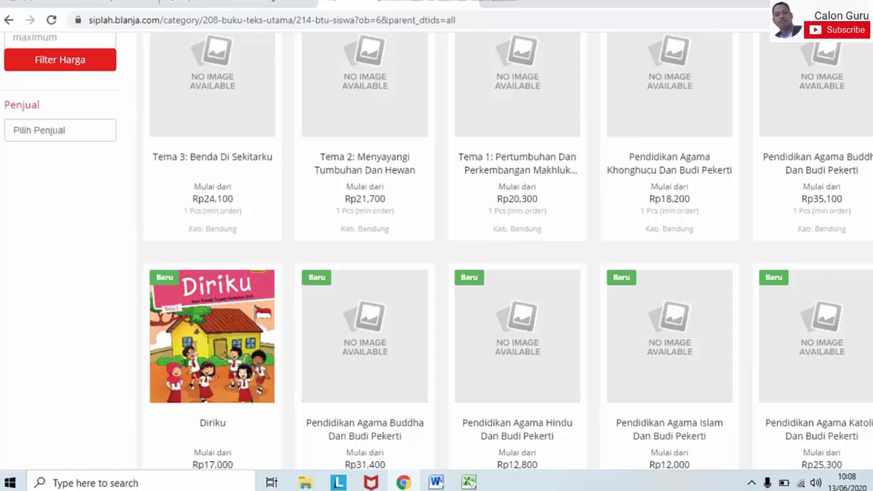
scroll(437, 273, down, 1)
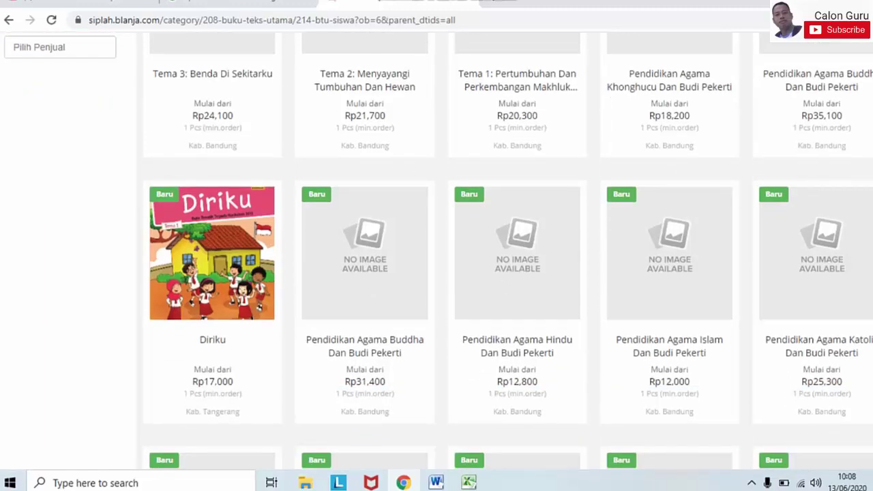
scroll(437, 273, up, 8)
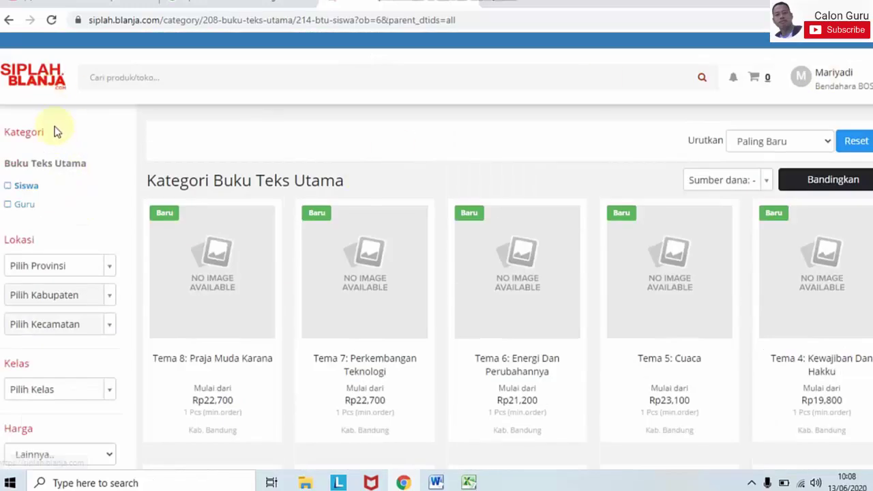
- Search the marketplace for the seller PT BAHANA SARANA INTEGRA using the copied name
click(137, 76)
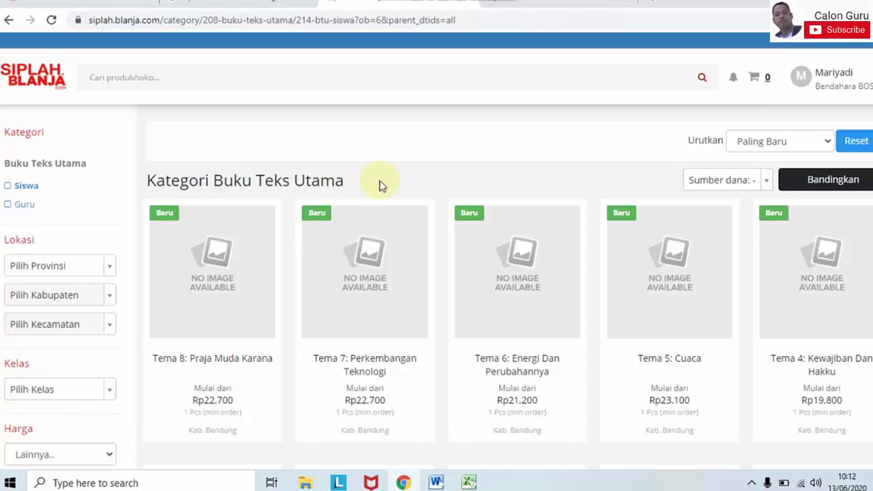
click(184, 79)
right_click(164, 78)
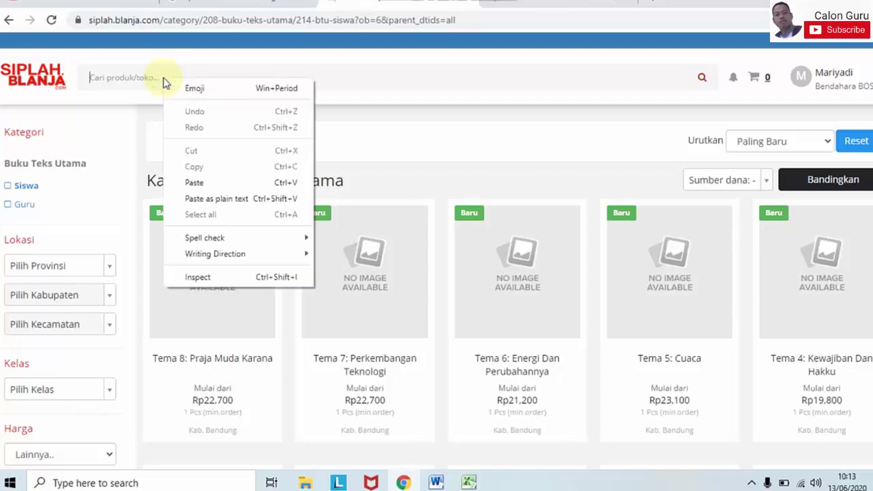
click(234, 184)
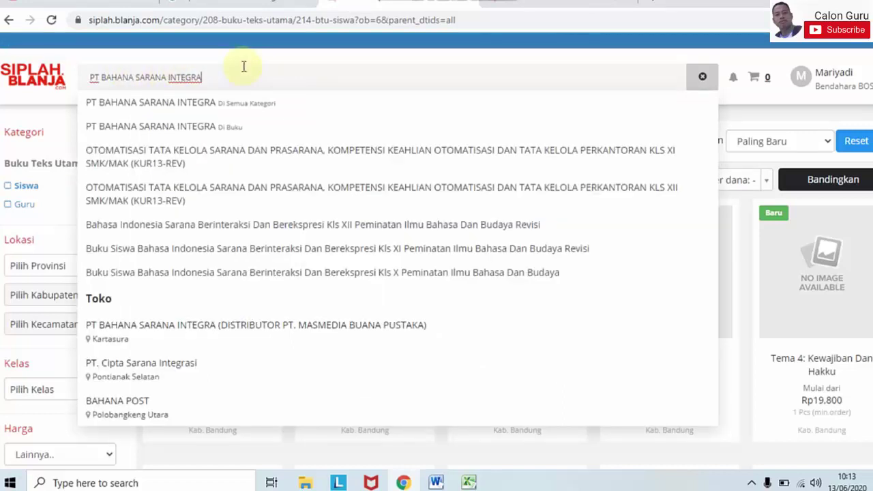
- Run the seller search, open the store of PT BAHANA SARANA INTEGRA (DISTRIBUTOR PT. MASMEDIA BUANA PUSTAKA) and check its full name
key(Return)
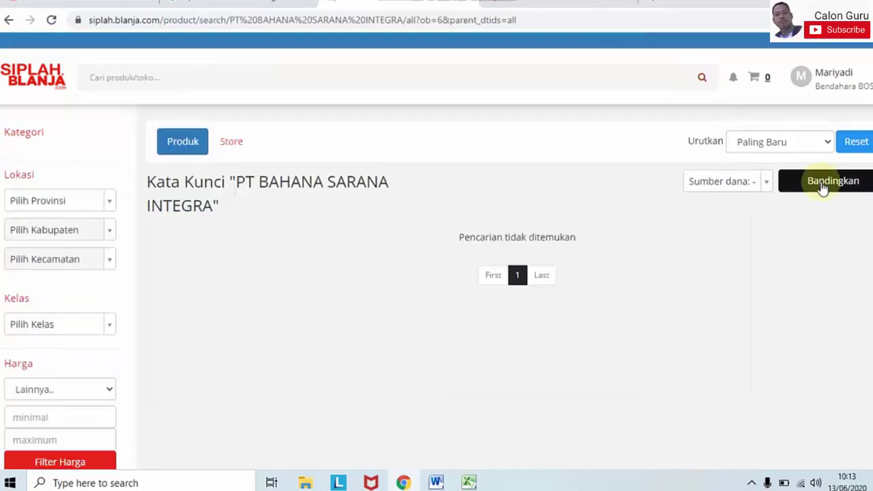
scroll(822, 185, down, 5)
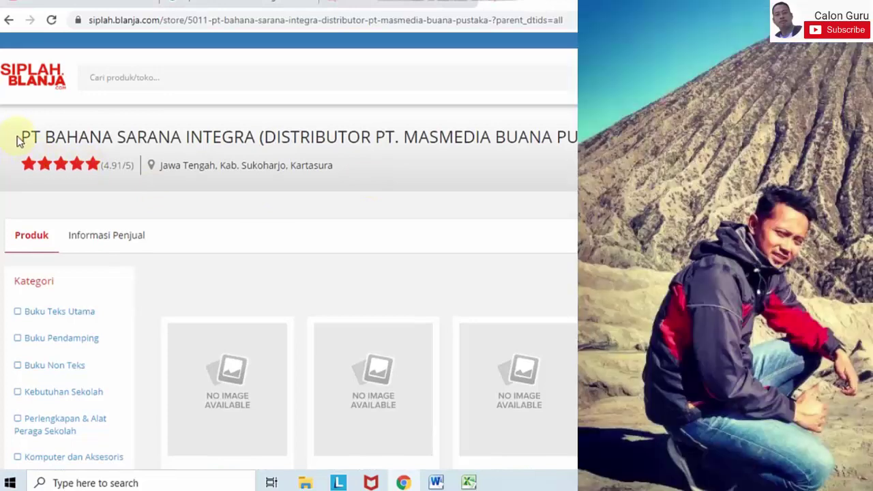
drag(18, 140, 268, 138)
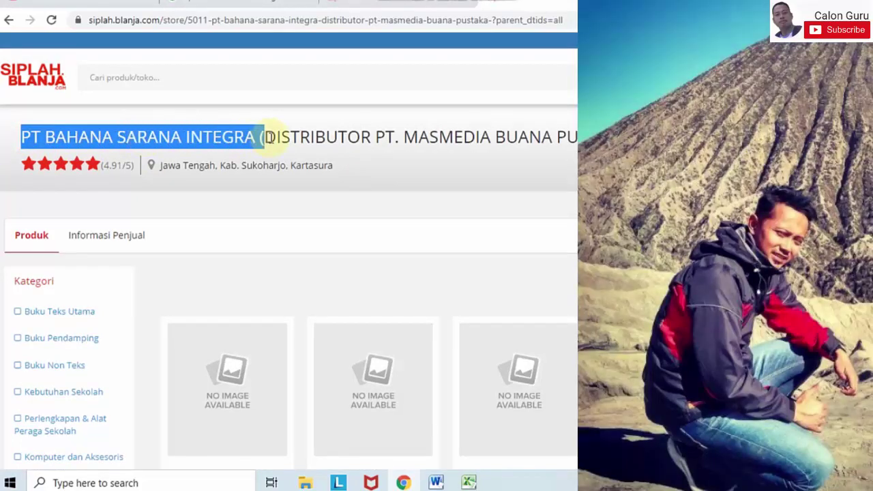
click(198, 146)
click(14, 138)
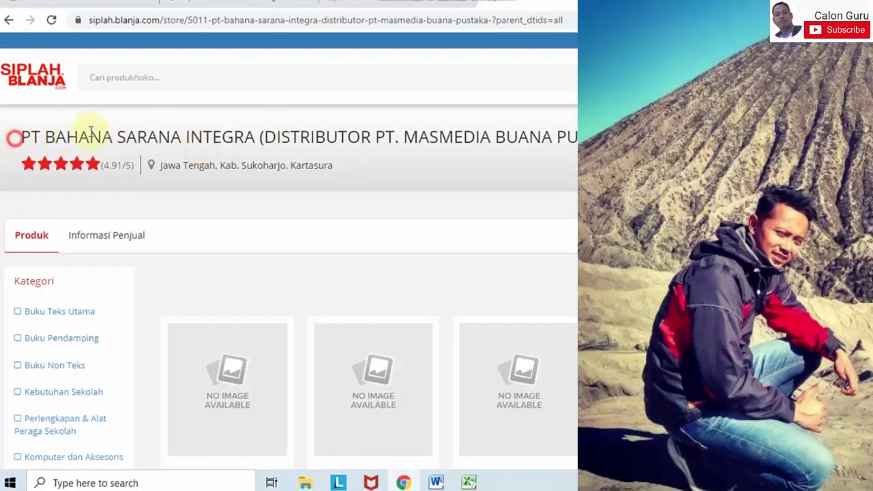
drag(91, 131, 607, 140)
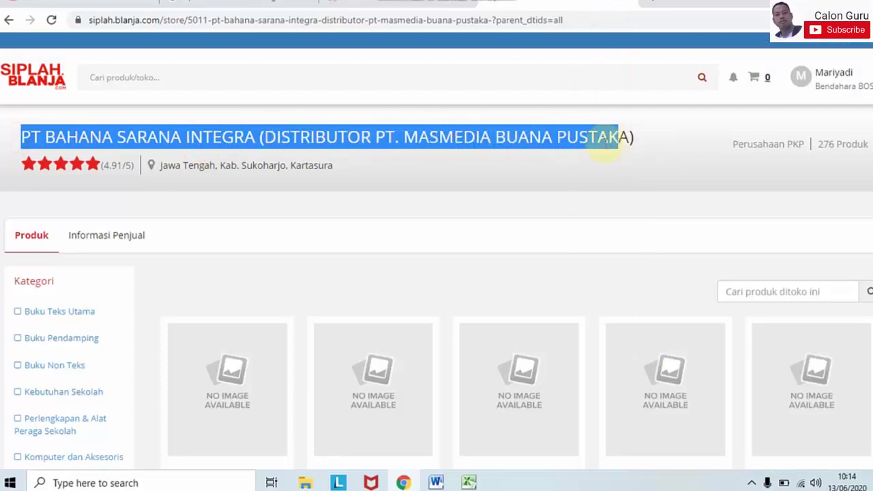
click(390, 136)
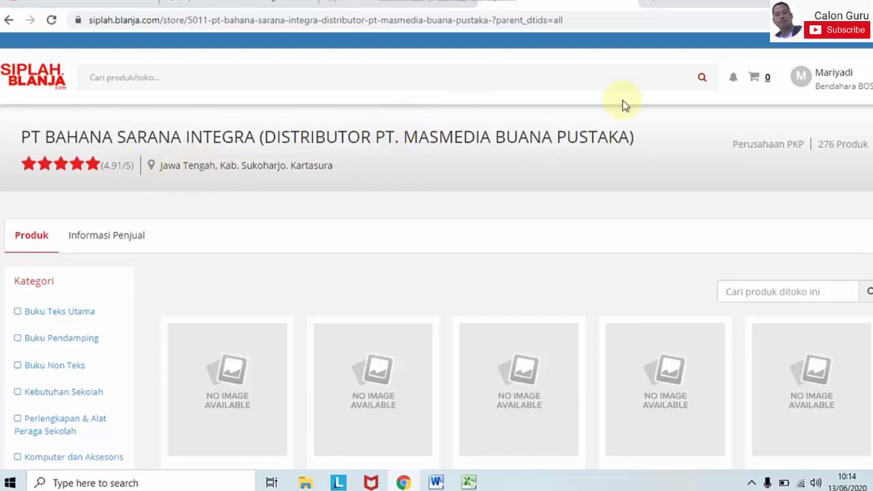
- Browse the seller's product list down to the page numbers, examining the book titles, prices and category filters
scroll(437, 273, down, 5)
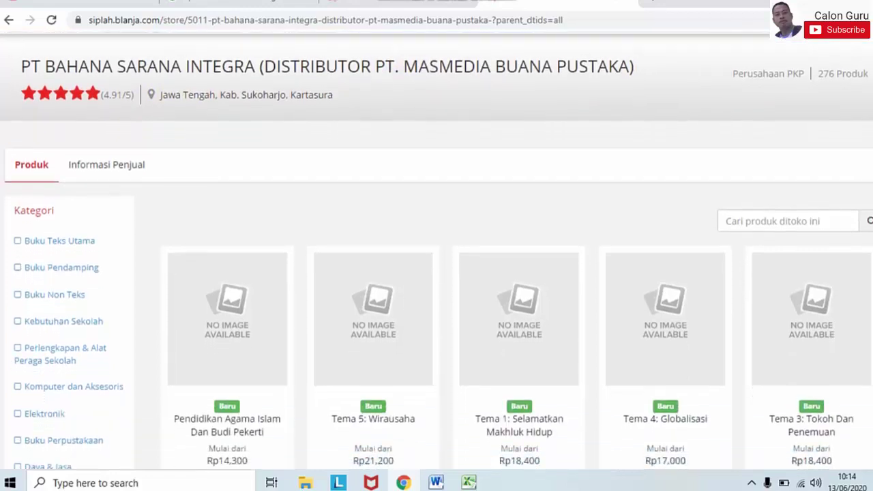
scroll(437, 273, down, 8)
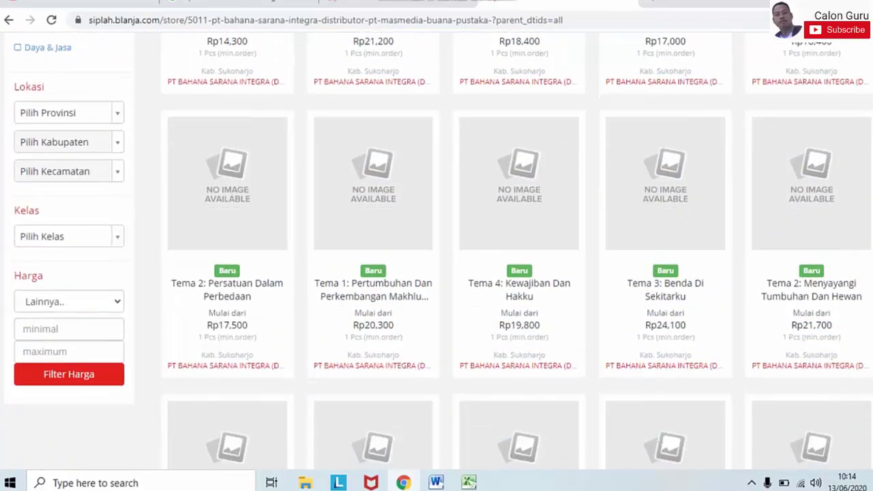
scroll(436, 273, down, 3)
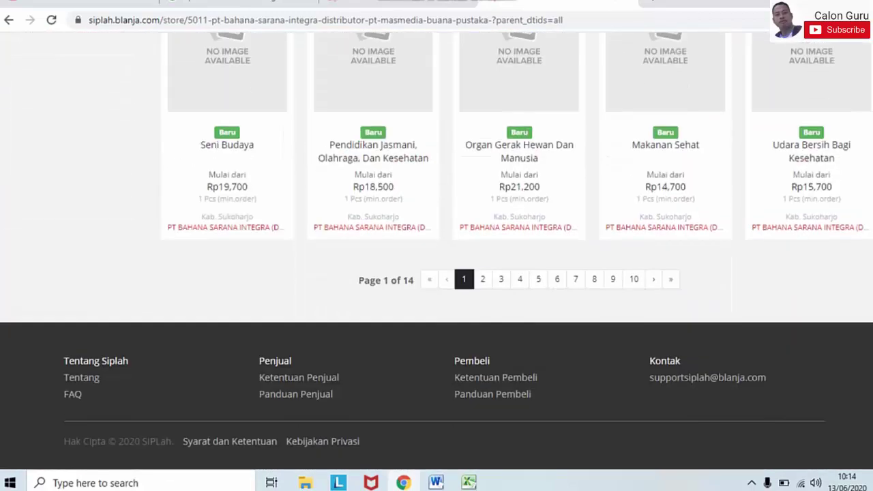
scroll(437, 273, up, 15)
scroll(437, 273, down, 4)
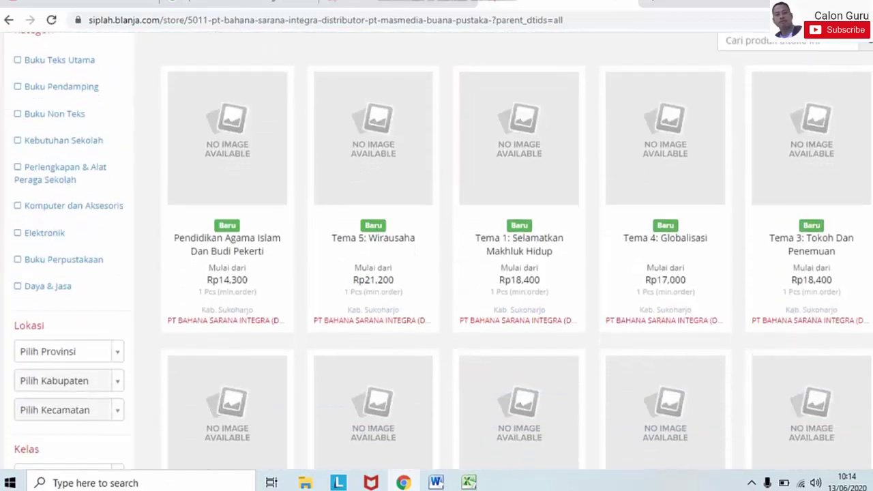
scroll(437, 273, up, 4)
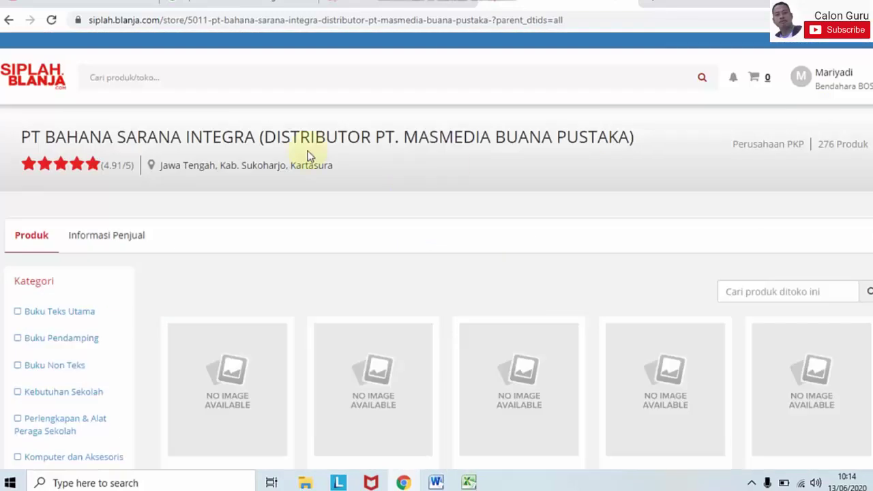
scroll(326, 224, down, 5)
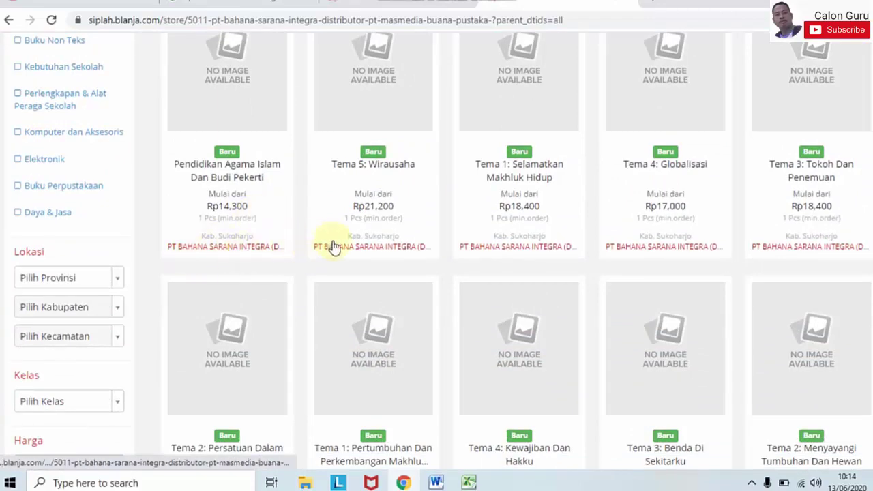
scroll(436, 250, down, 10)
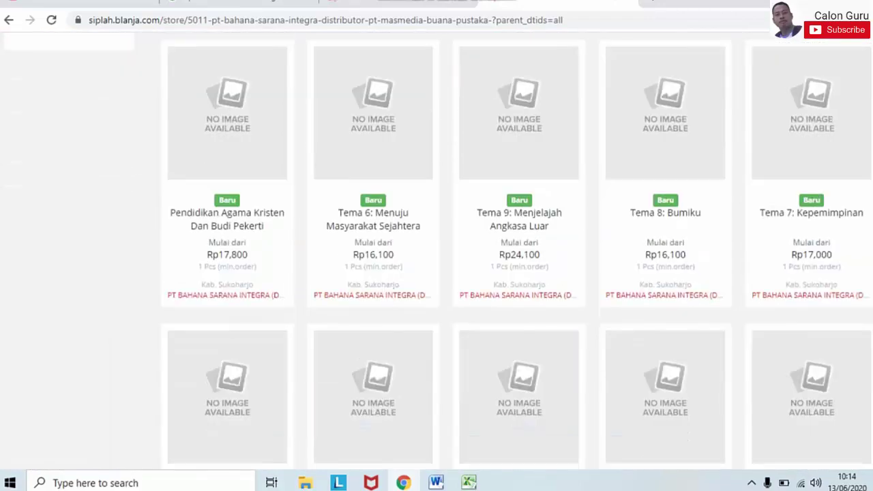
scroll(436, 250, up, 10)
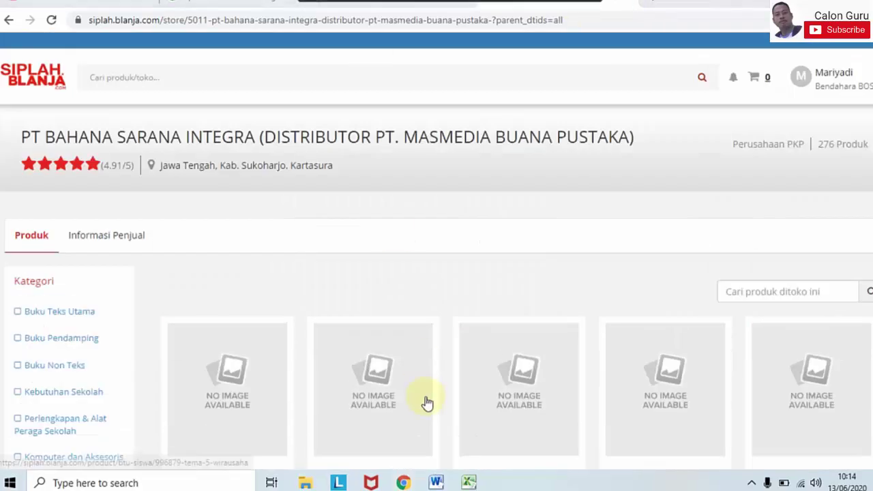
- Switch to the RKAS sheet in Excel and review the yellow-highlighted textbooks from Tema 1 : Hidup Rukun through Agama Islam
click(471, 483)
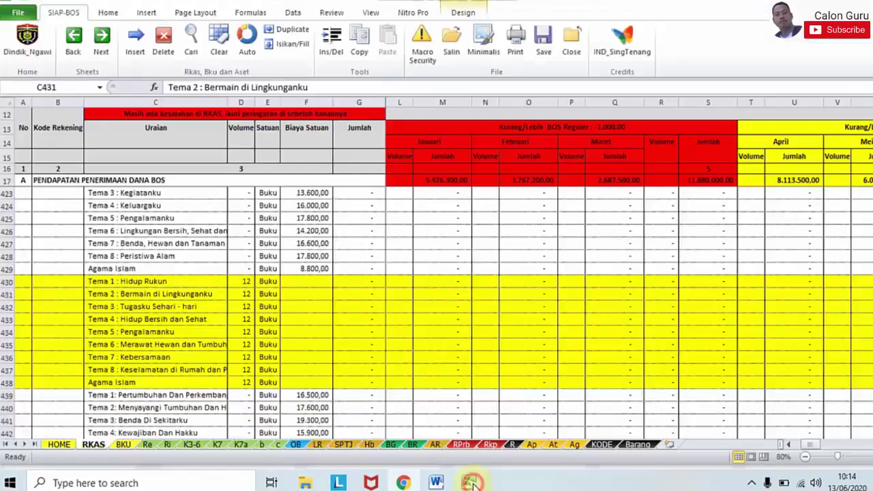
click(131, 310)
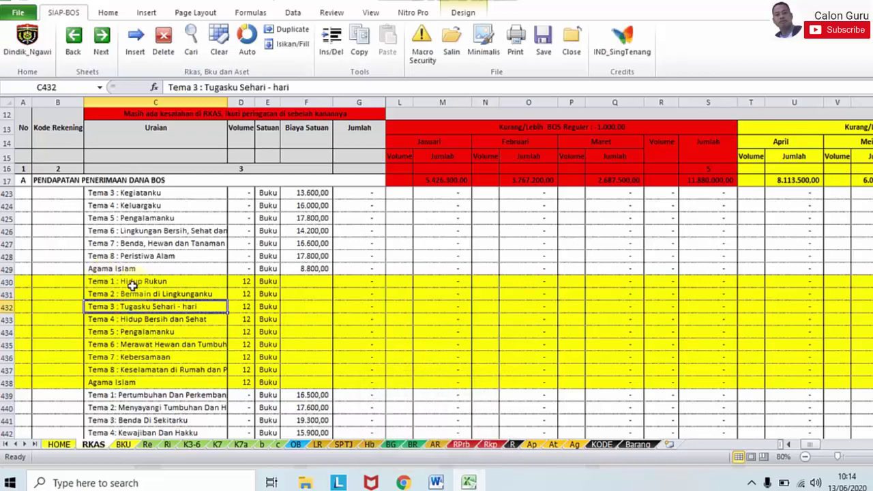
click(127, 285)
click(128, 369)
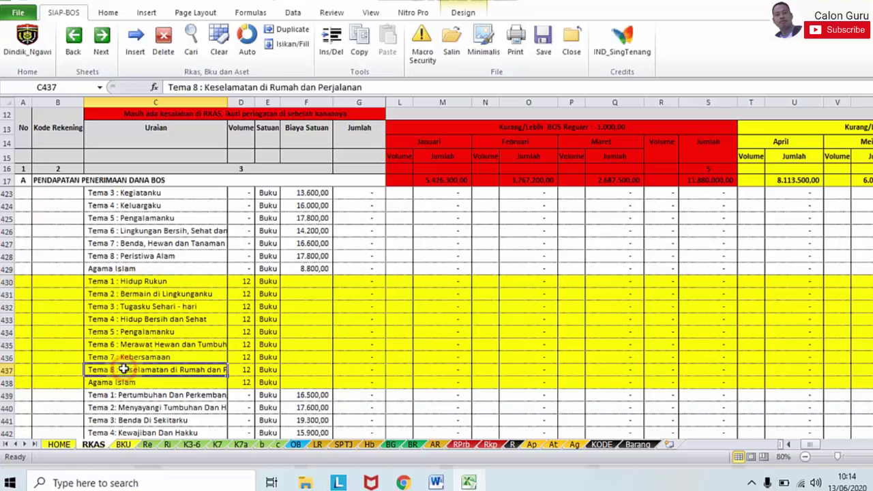
click(130, 384)
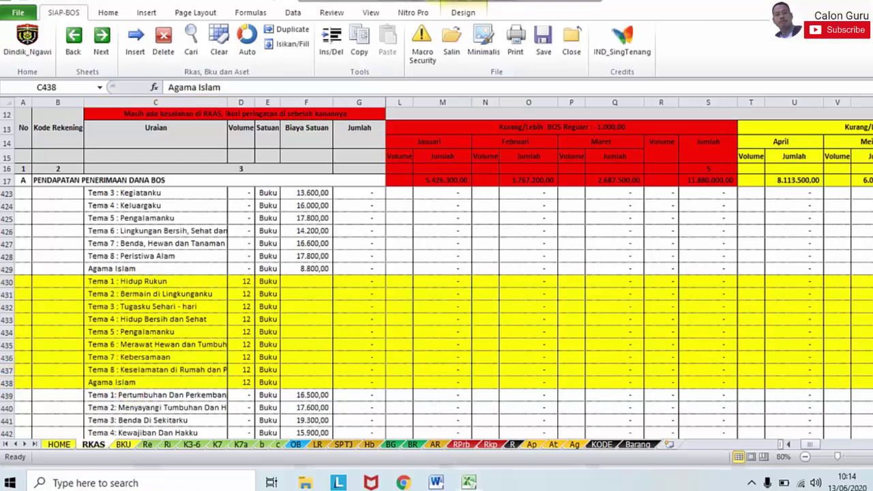
click(395, 308)
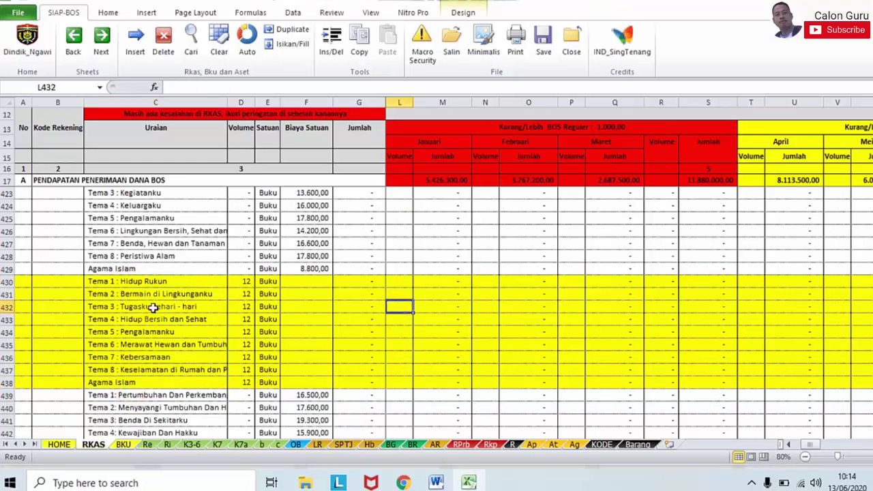
click(123, 283)
click(127, 295)
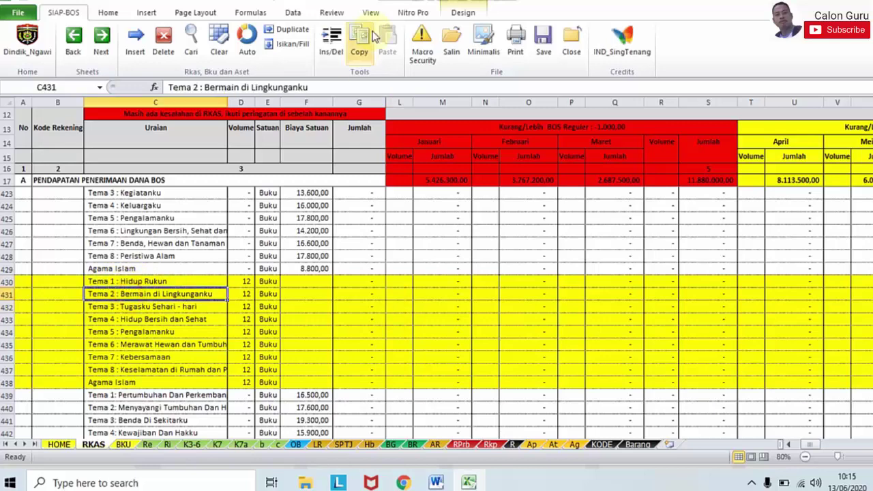
- Return to the seller's store in Chrome and filter its products by the Buku Teks Utama category
click(404, 482)
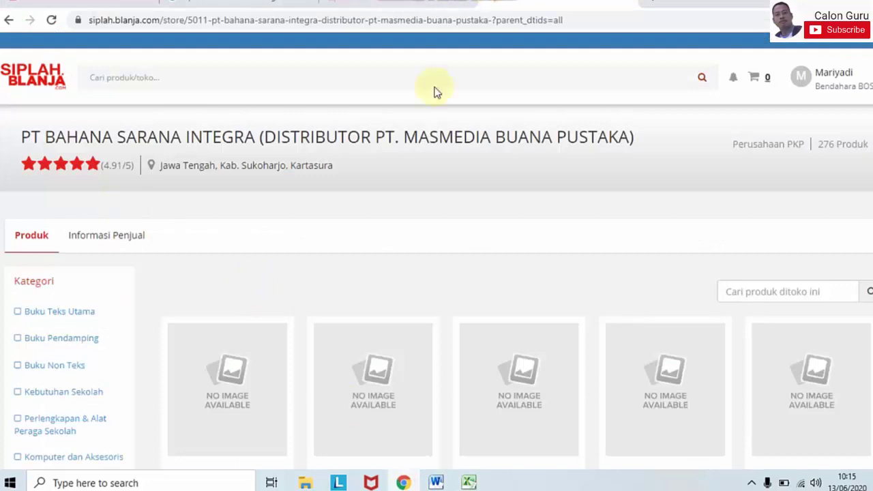
scroll(204, 270, down, 2)
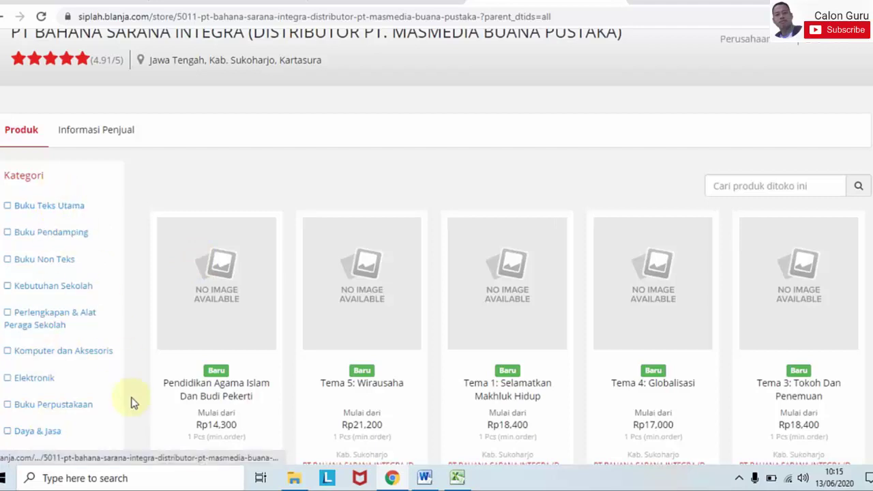
click(52, 208)
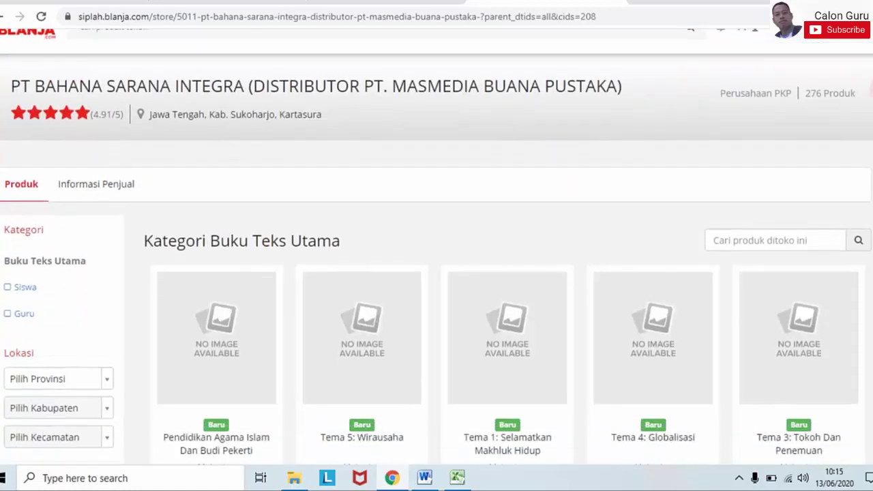
- Look through the store's Buku Teks Utama products and narrow them to the Siswa subcategory
scroll(868, 90, down, 3)
scroll(437, 246, down, 2)
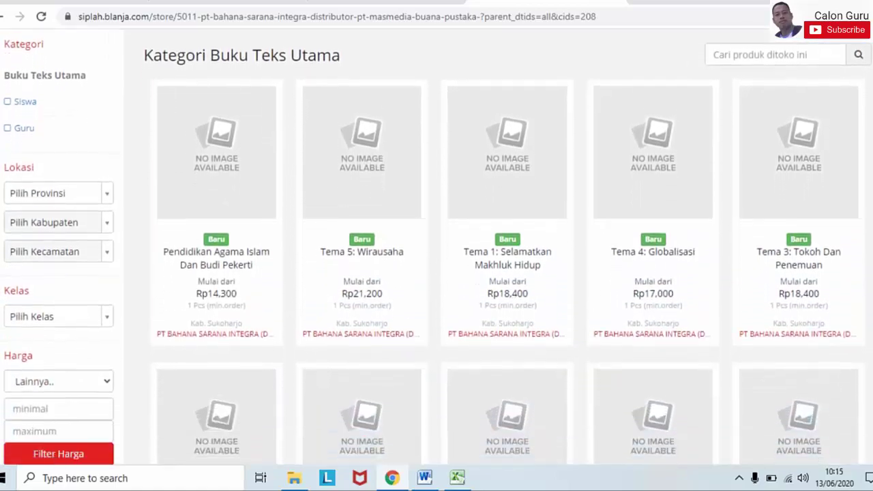
scroll(437, 245, up, 5)
scroll(437, 246, down, 4)
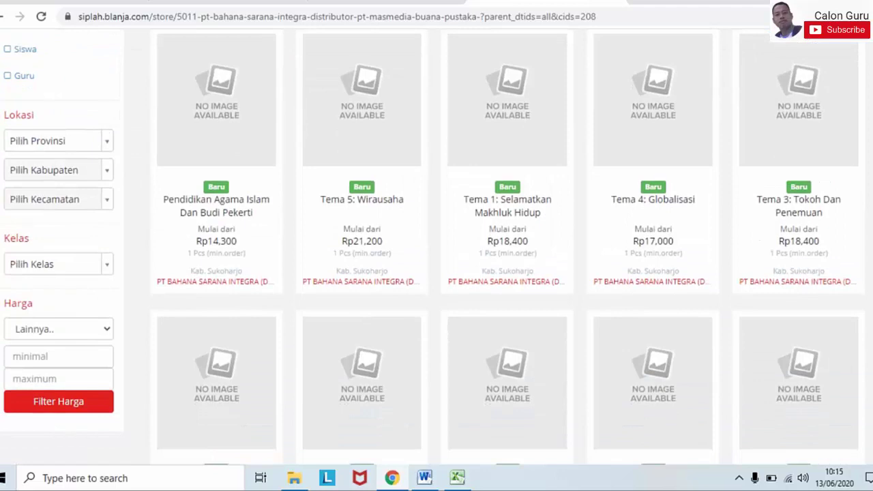
scroll(437, 246, down, 1)
scroll(437, 246, up, 5)
scroll(437, 245, down, 3)
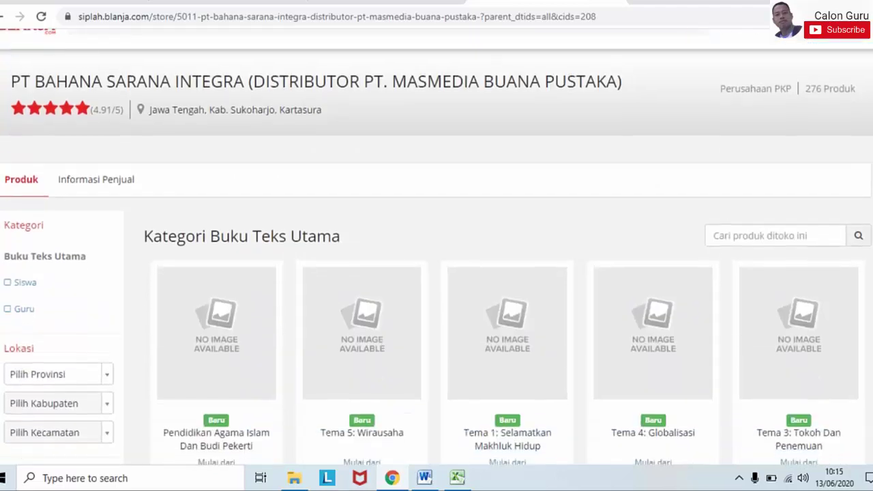
scroll(663, 131, up, 1)
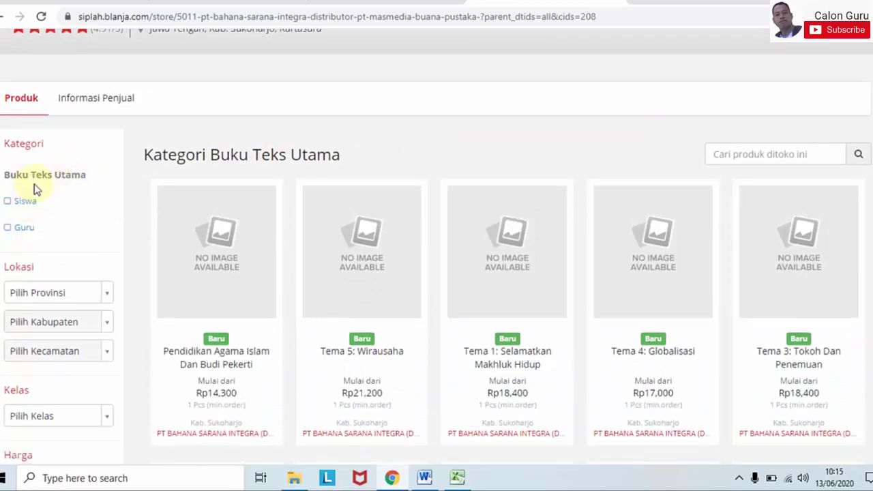
click(27, 203)
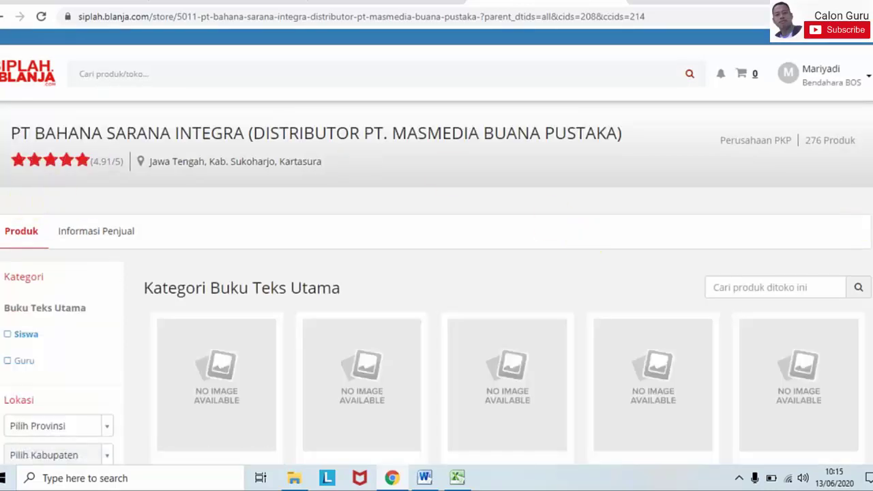
scroll(437, 247, down, 2)
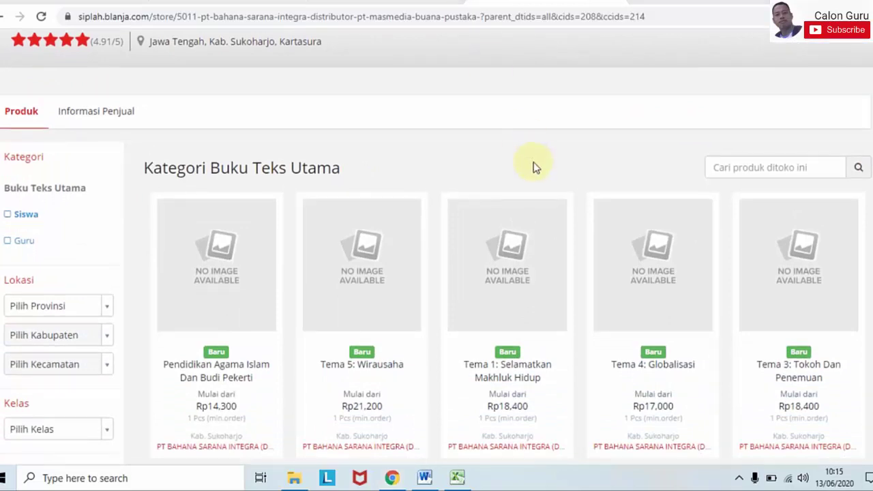
scroll(437, 247, down, 4)
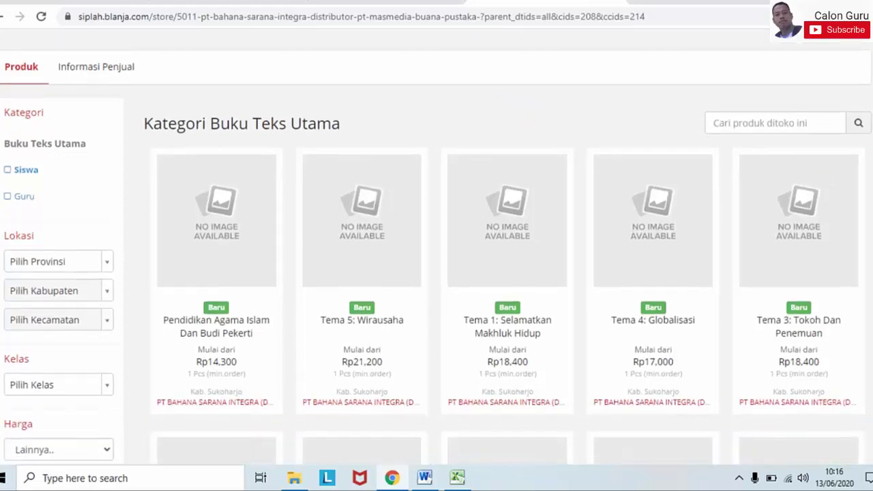
scroll(436, 247, up, 6)
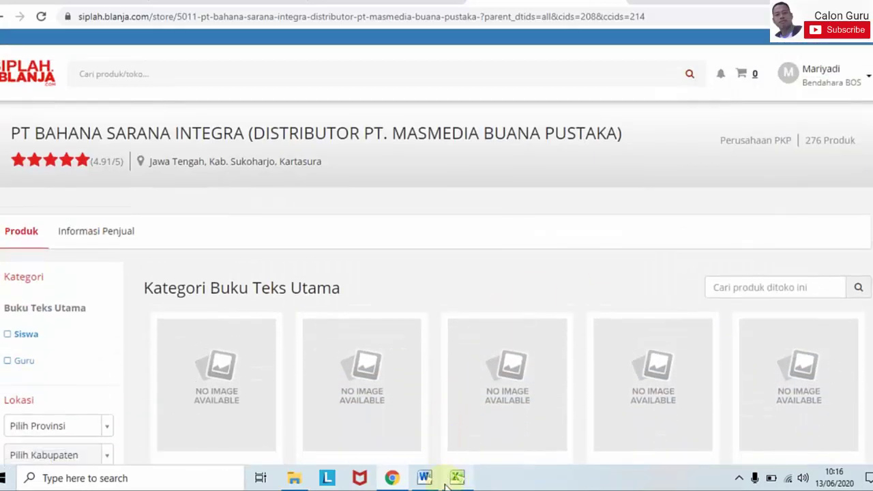
- Switch to the RKAS sheet in Excel and give the Tema 1 : Hidup Rukun title cell a white fill
mouse_move(445, 485)
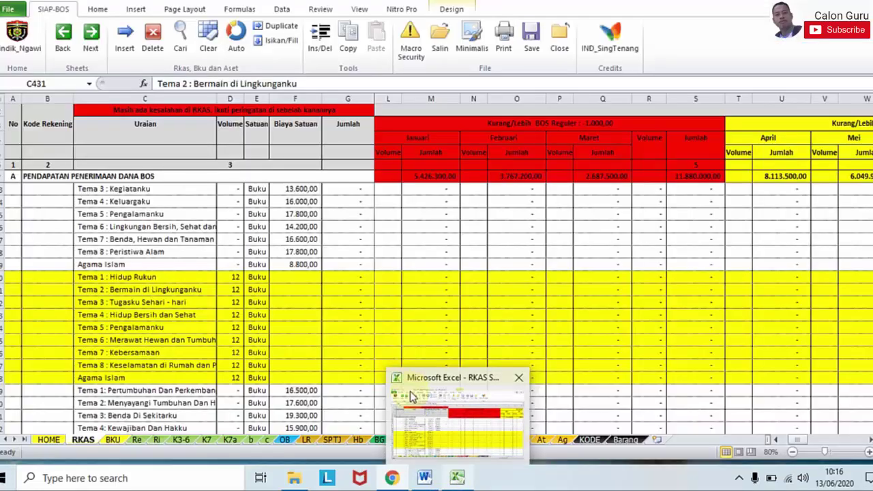
click(410, 391)
click(107, 280)
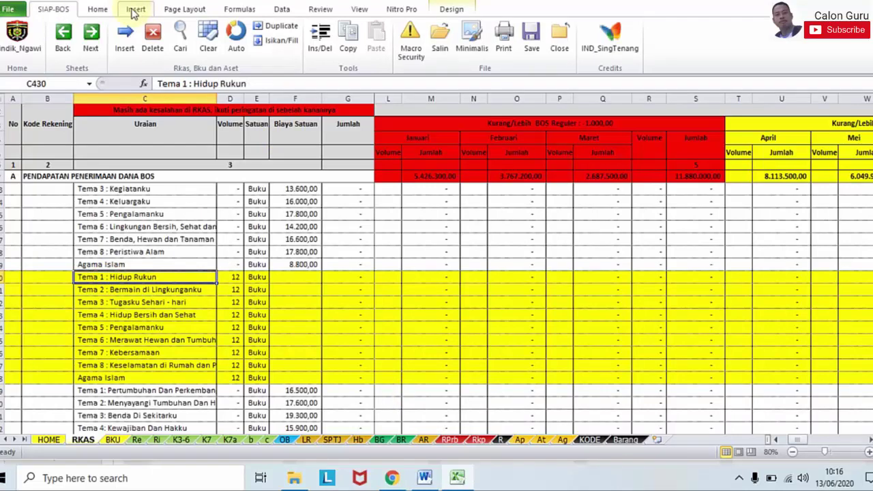
click(97, 8)
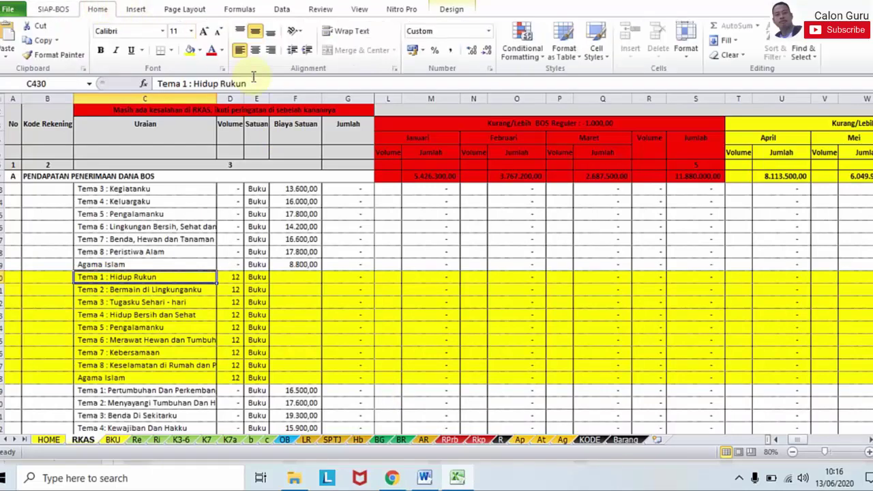
click(198, 49)
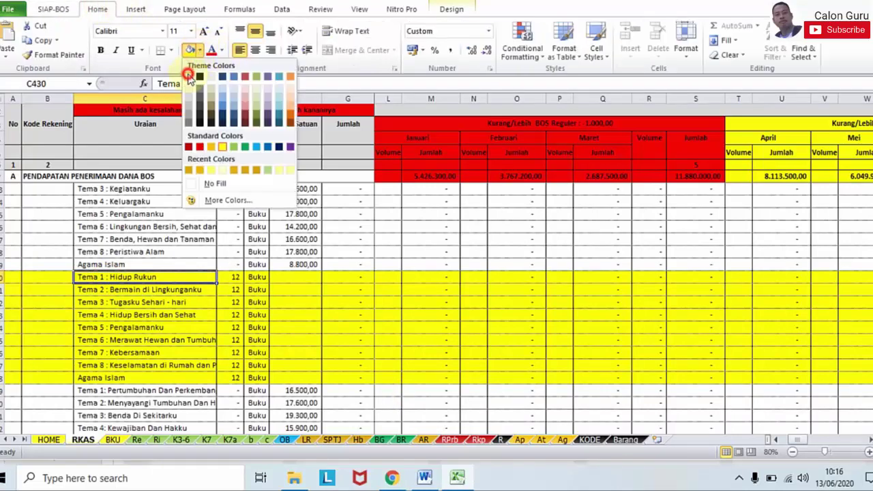
click(189, 76)
click(289, 352)
click(148, 275)
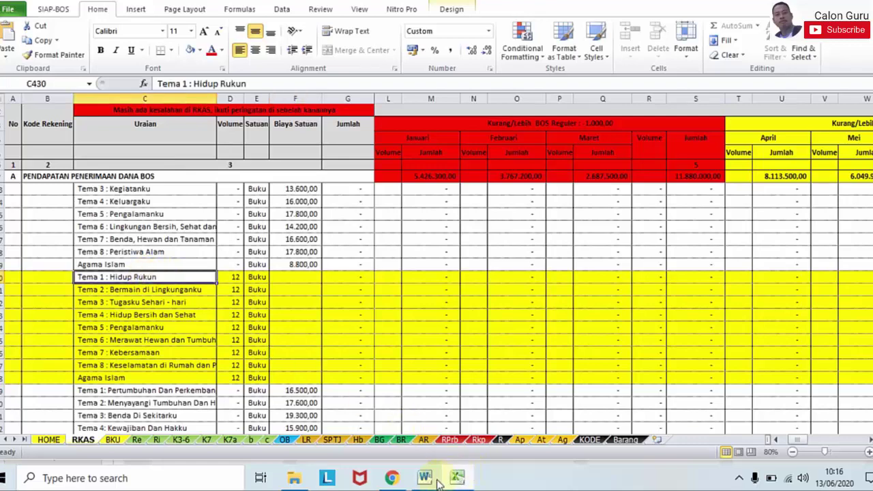
- Return to the seller's store in Chrome and search its products for "Hidup rukun"
click(392, 477)
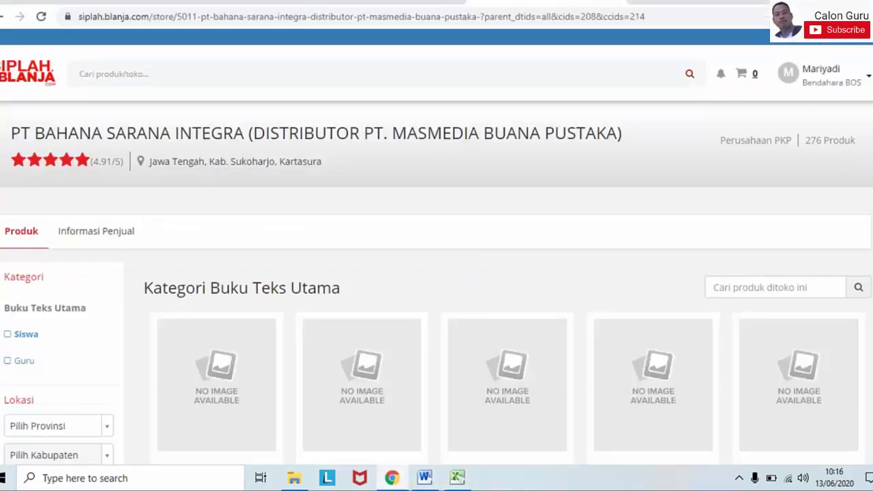
scroll(436, 247, down, 3)
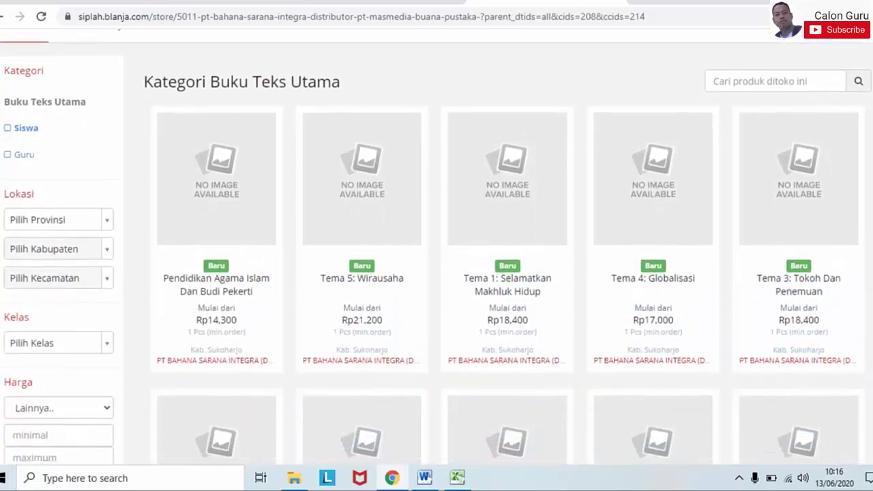
scroll(436, 247, down, 4)
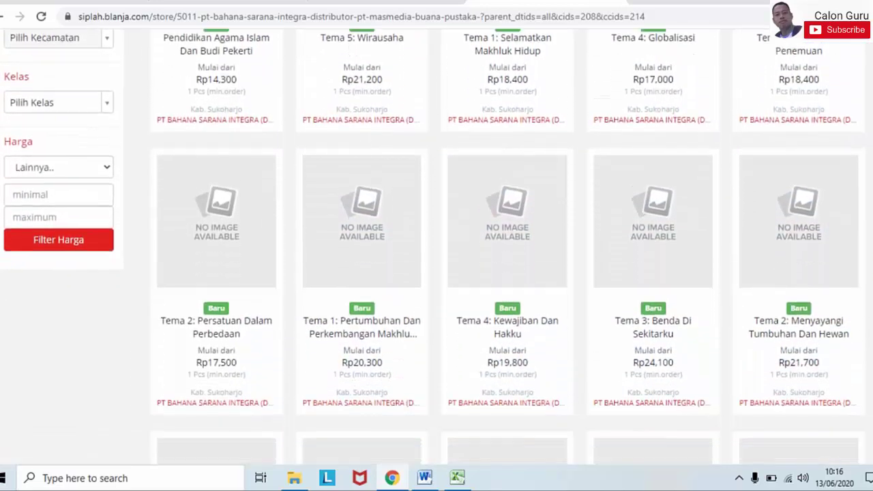
scroll(437, 247, down, 3)
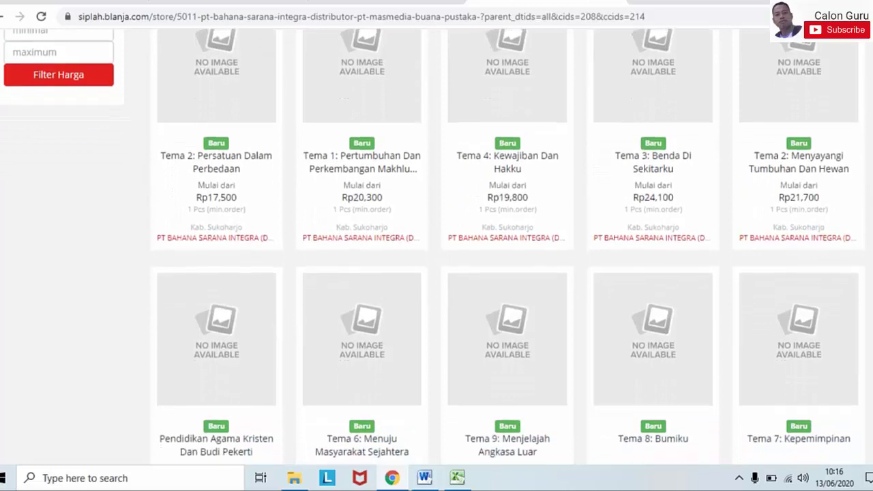
scroll(437, 247, down, 3)
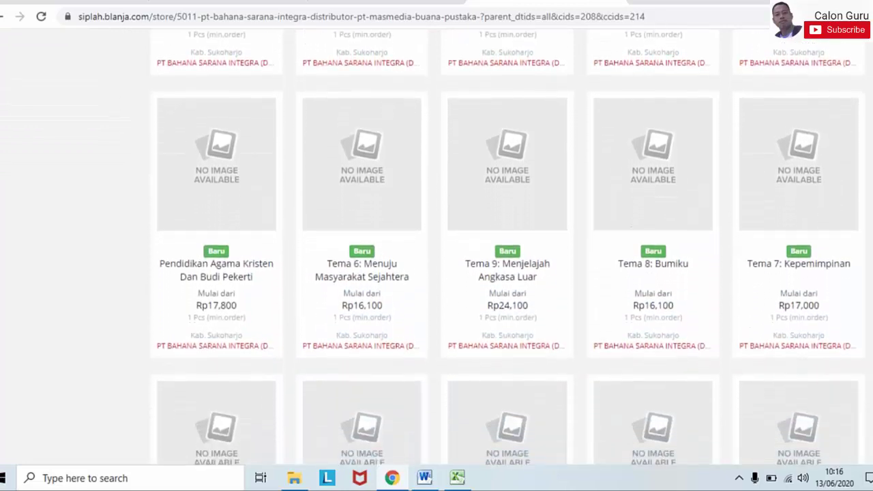
scroll(437, 247, up, 12)
click(790, 286)
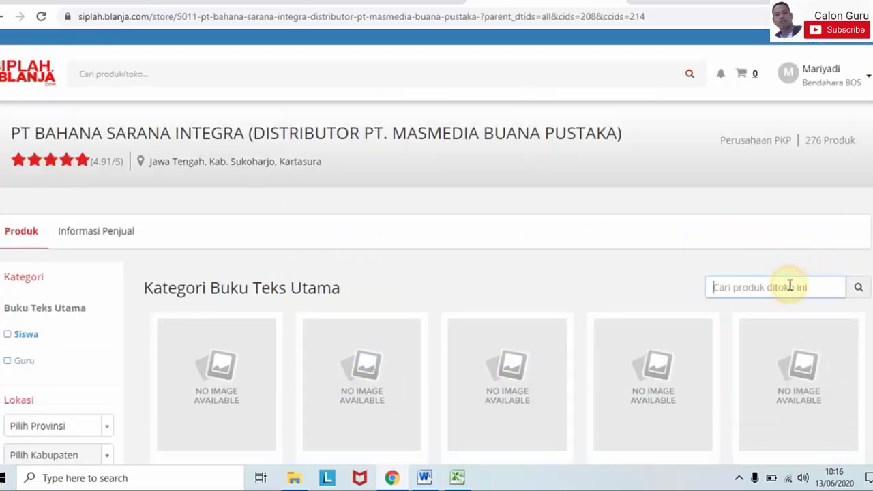
text(H)
key(Caps_Lock)
text(idup)
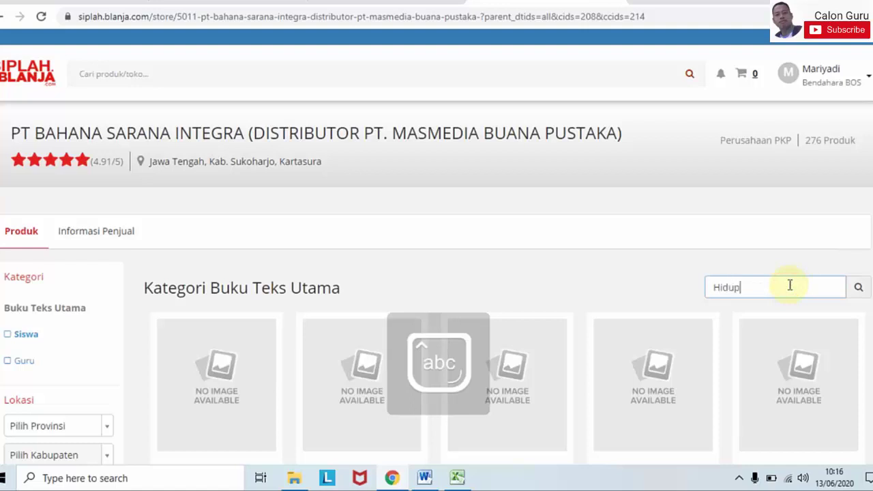
text( rukun)
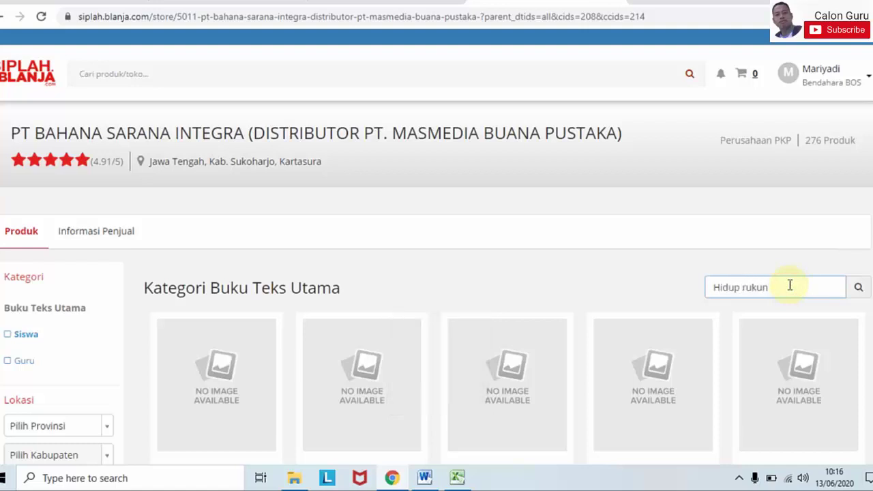
key(Return)
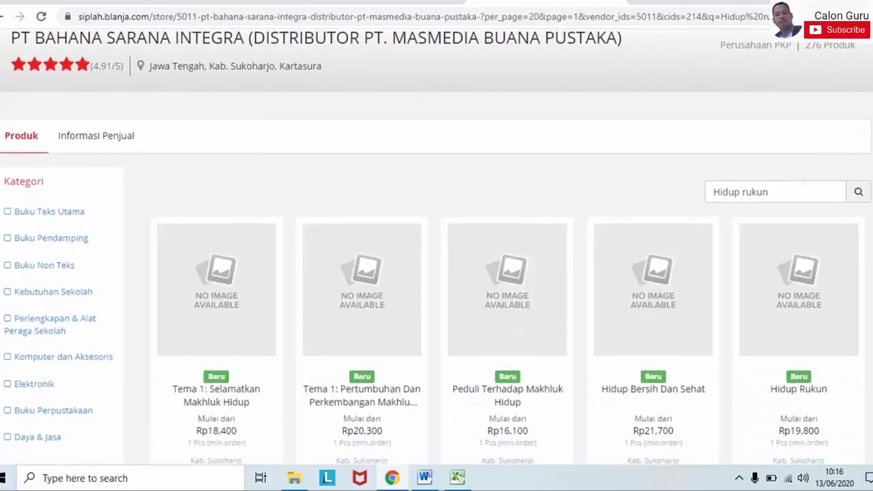
- Look through the search results and open the Hidup Rukun book's product page in a new tab
scroll(437, 273, down, 2)
scroll(437, 273, down, 3)
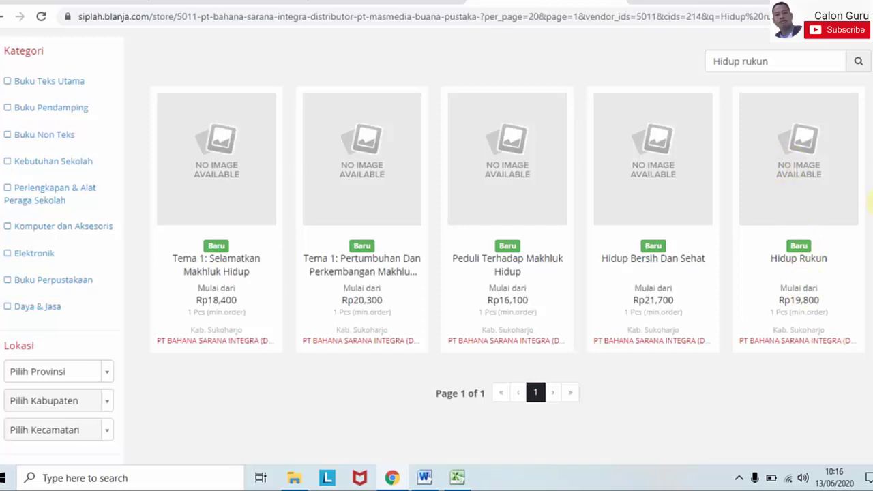
scroll(871, 202, up, 1)
scroll(866, 195, down, 2)
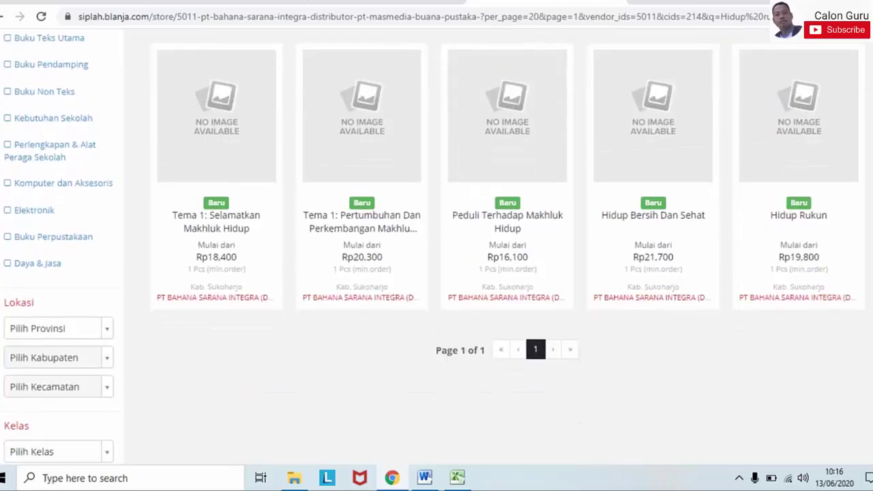
right_click(795, 161)
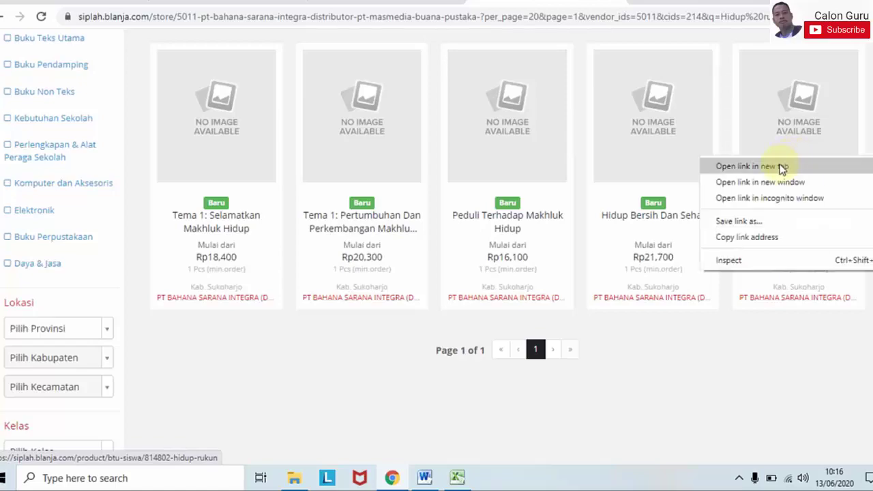
click(781, 167)
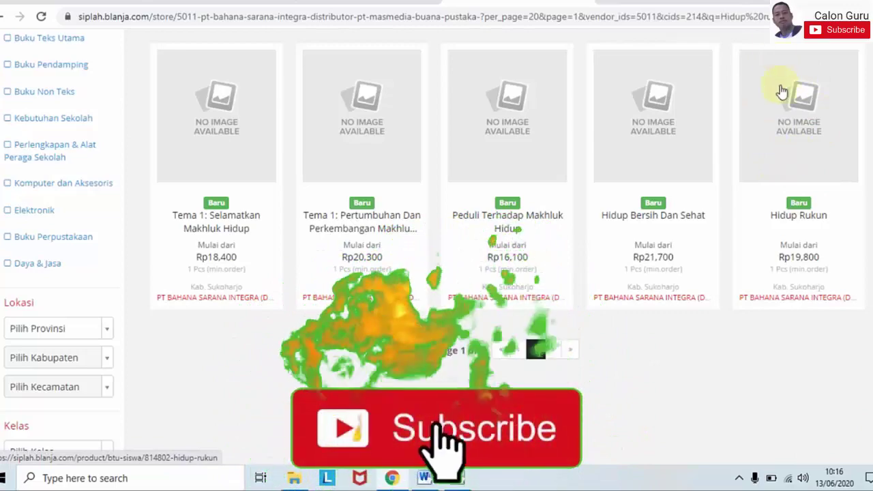
scroll(805, 72, up, 2)
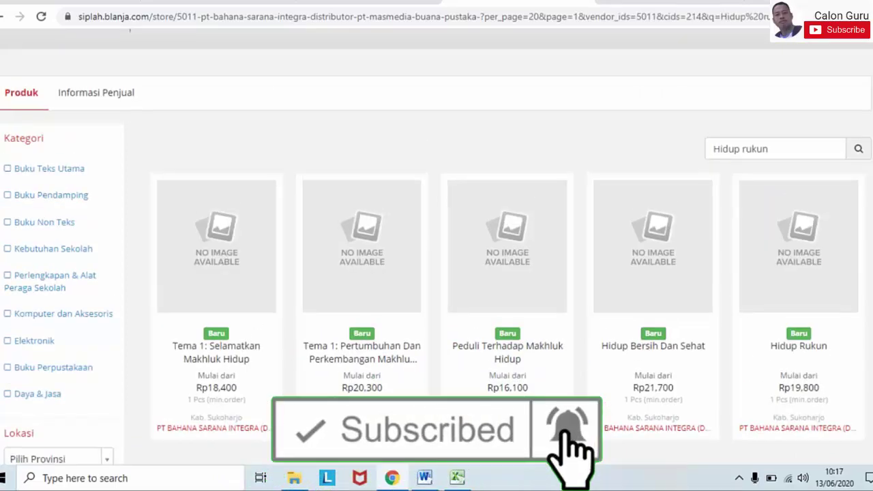
click(679, 2)
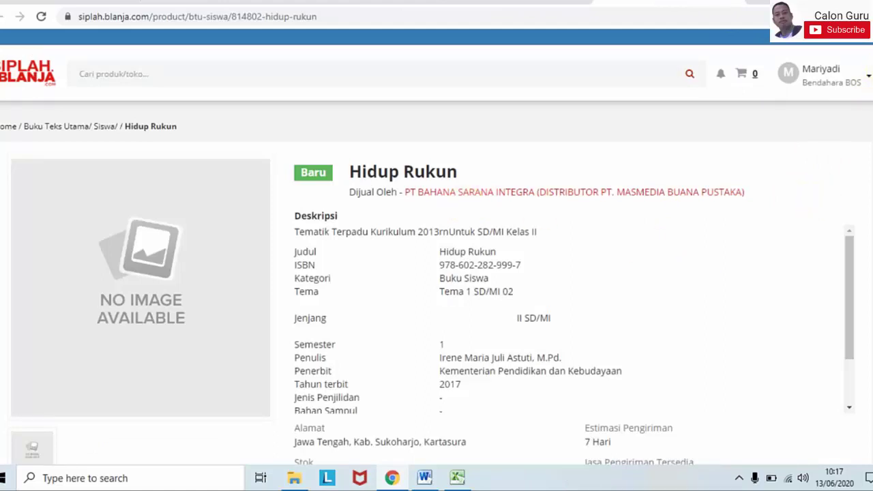
- Review the Hidup Rukun book's description, stock and shipping details, and expand Zonasi Harga to examine the zone prices
scroll(437, 251, down, 1)
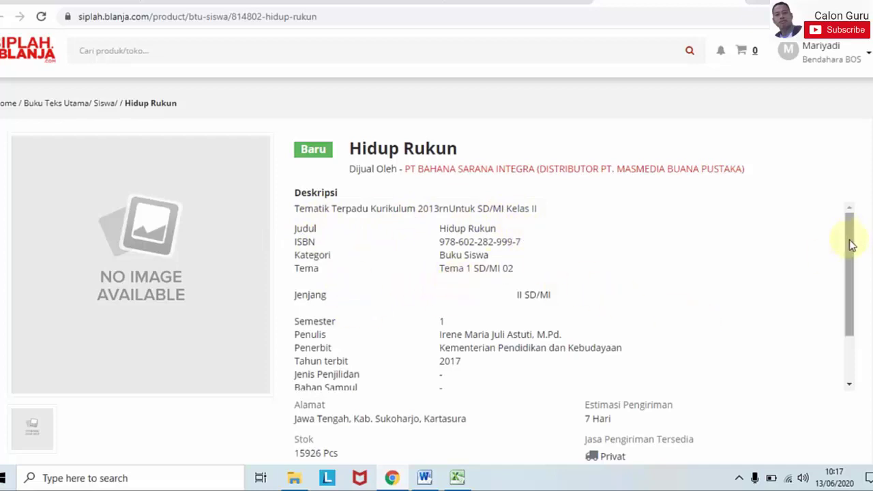
drag(851, 245, 860, 299)
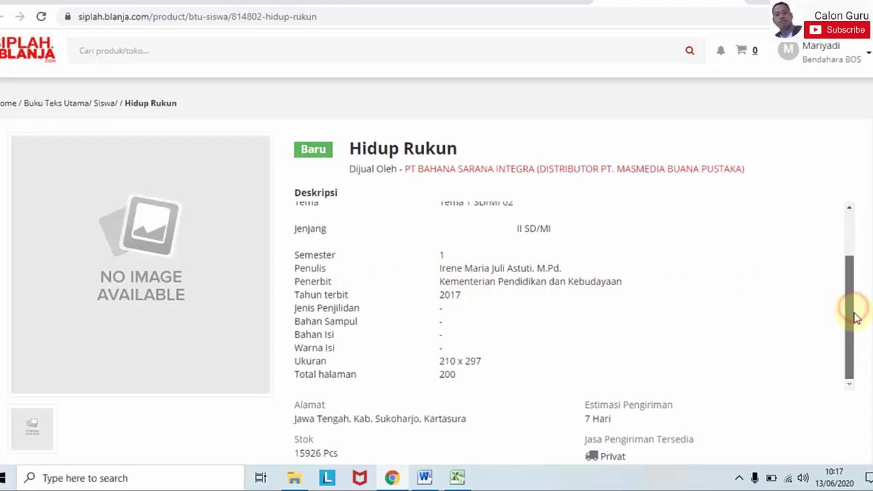
scroll(854, 306, down, 2)
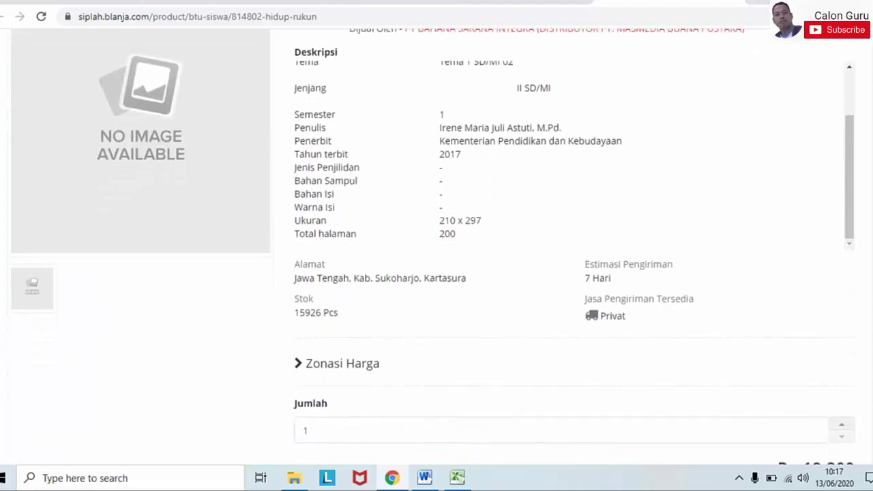
scroll(437, 246, down, 2)
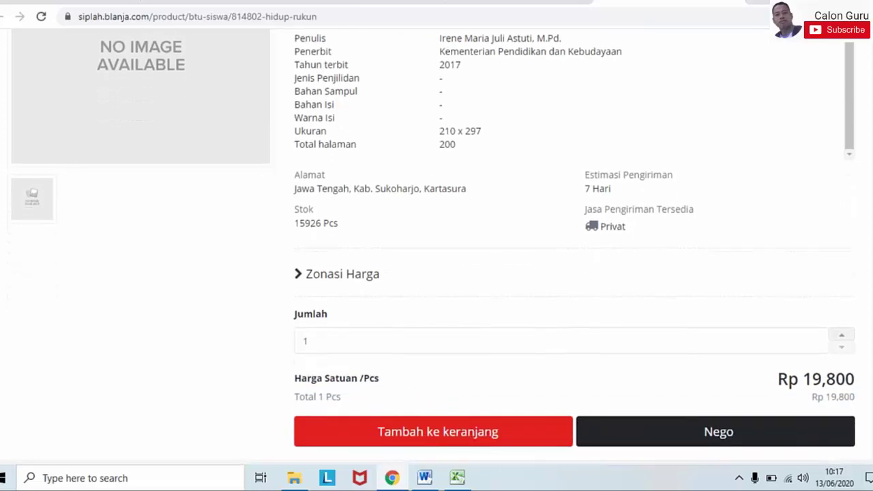
scroll(437, 245, up, 1)
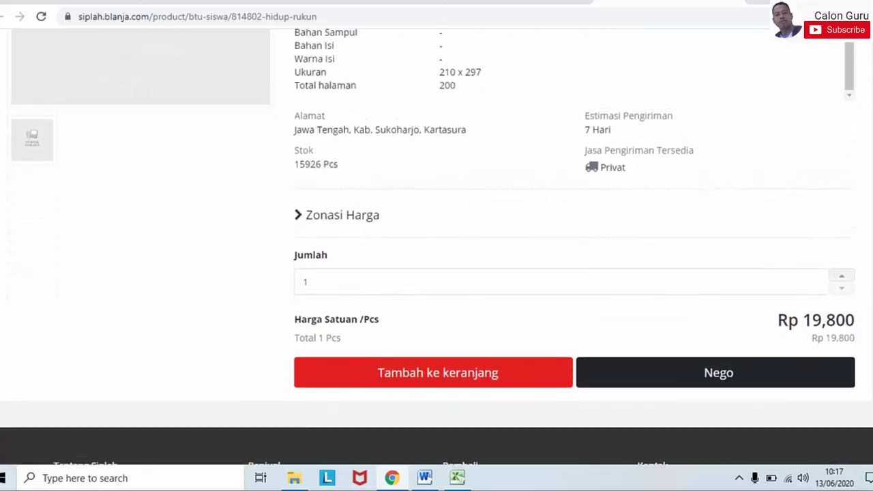
scroll(437, 245, up, 3)
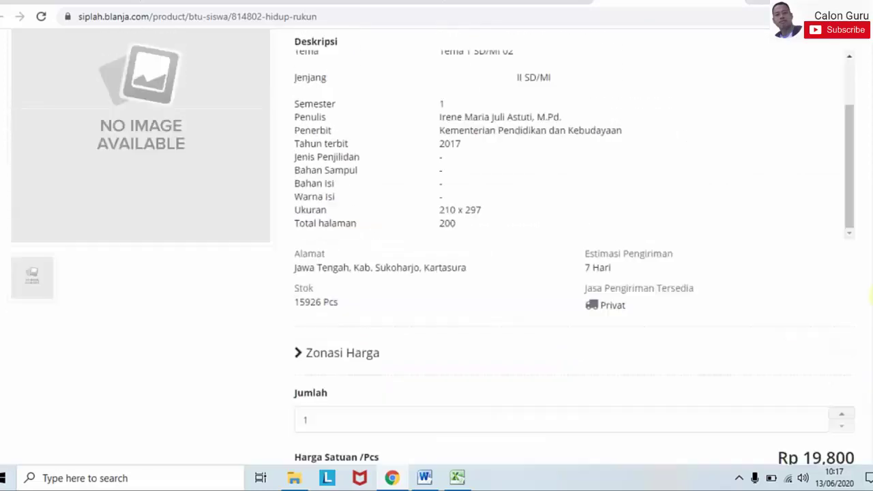
scroll(437, 246, down, 3)
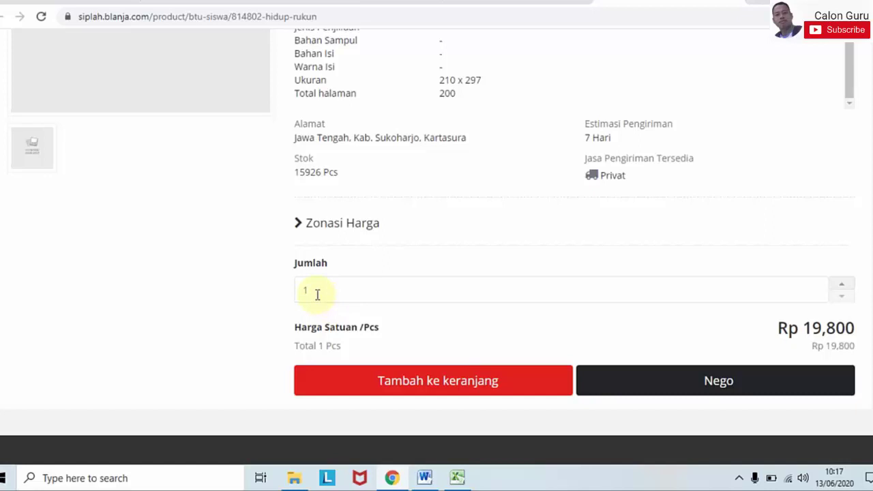
click(300, 227)
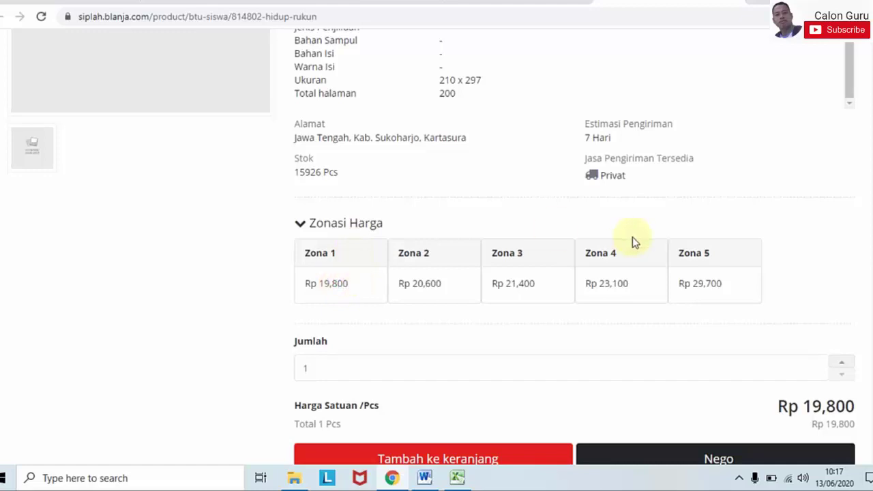
scroll(563, 327, down, 2)
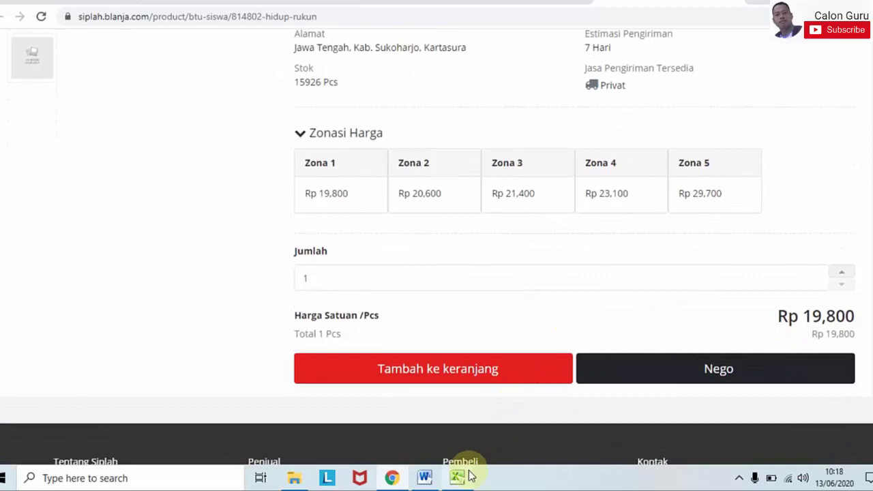
- Check the planned volume in the RKAS preview, set the Hidup Rukun quantity to 12 and add the book to the cart
mouse_move(459, 477)
mouse_move(446, 427)
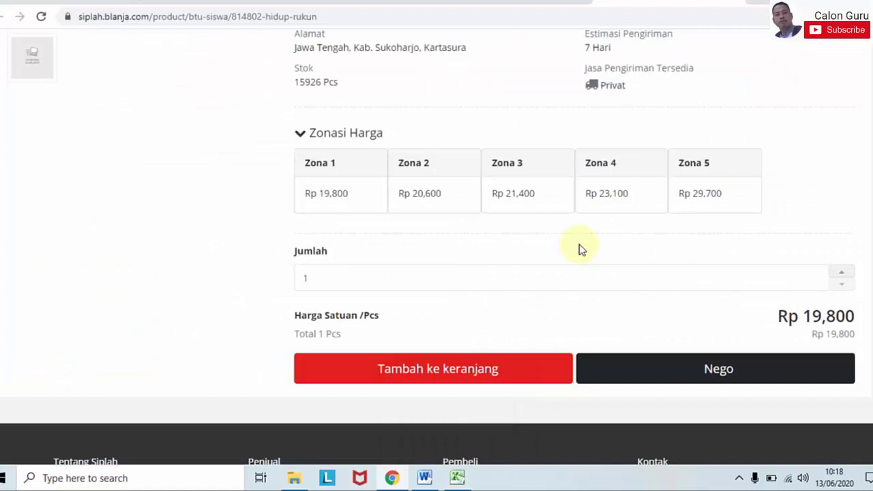
click(313, 278)
text(2)
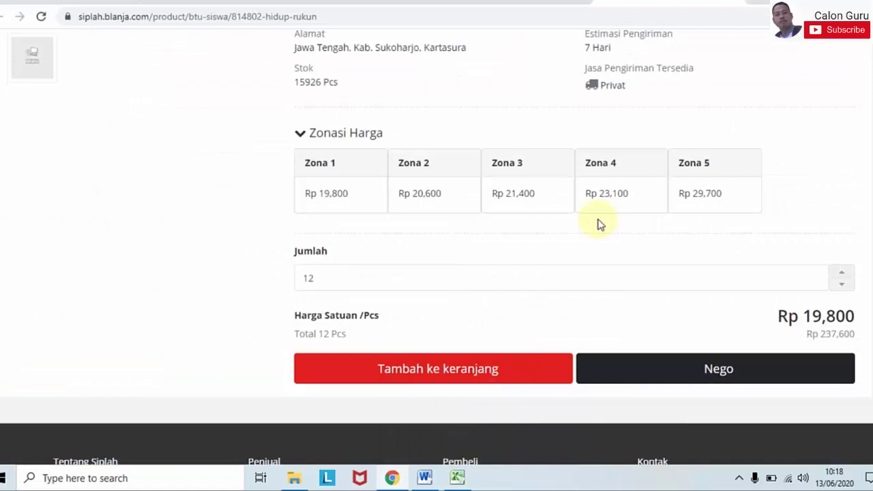
click(405, 271)
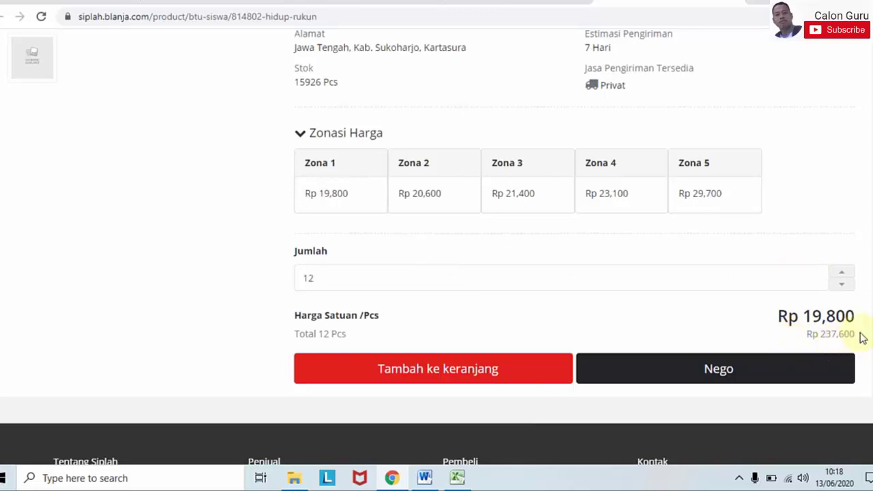
scroll(437, 247, down, 1)
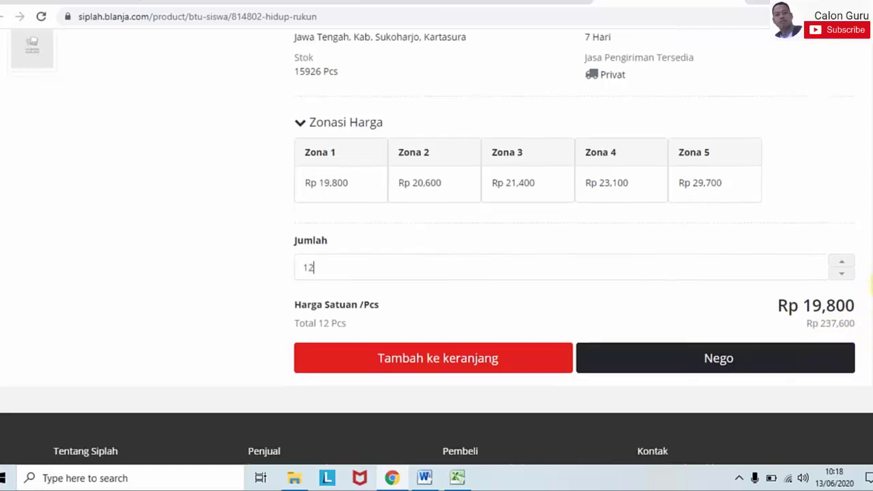
scroll(436, 248, up, 1)
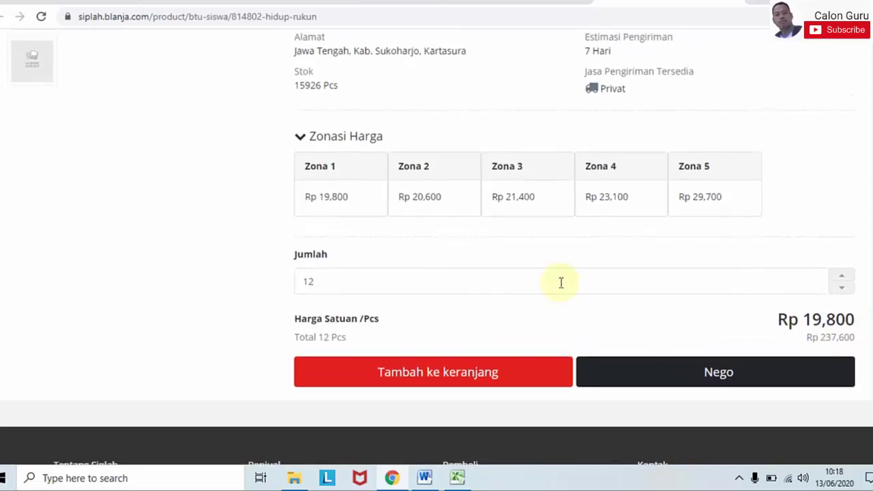
click(452, 372)
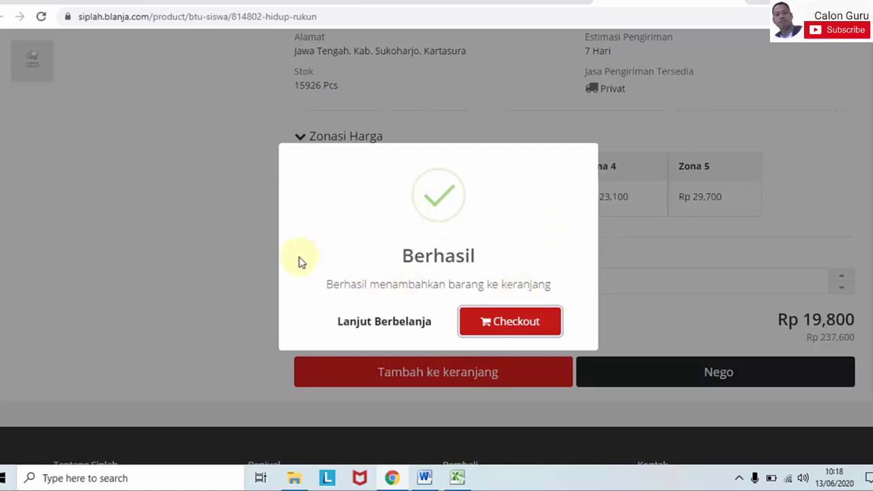
- Continue shopping after adding Hidup Rukun, check the cart count and return to the seller's store page
click(404, 323)
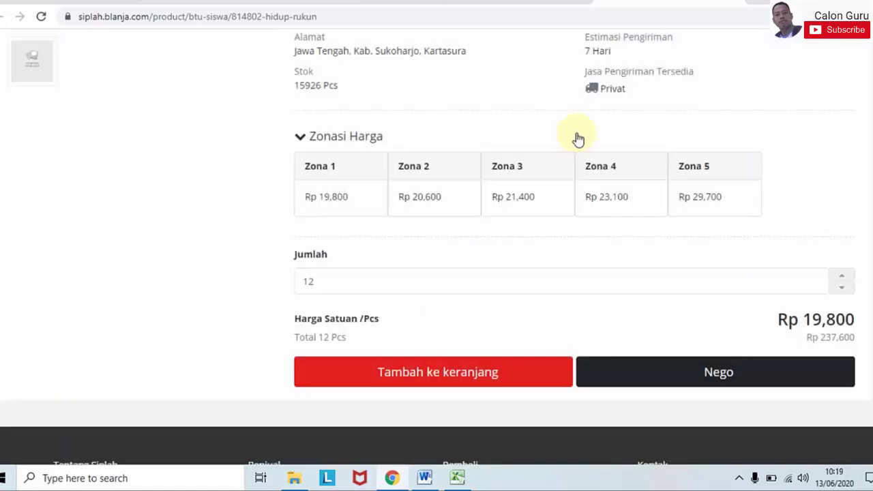
click(739, 2)
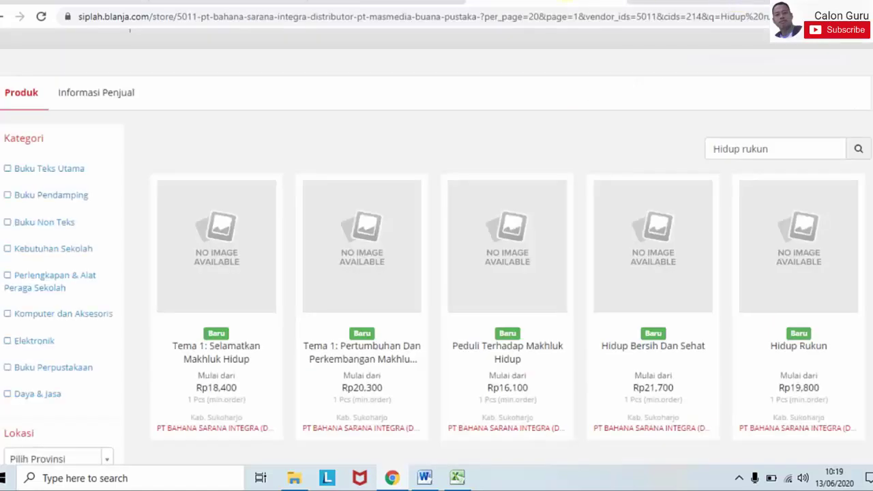
scroll(437, 273, up, 2)
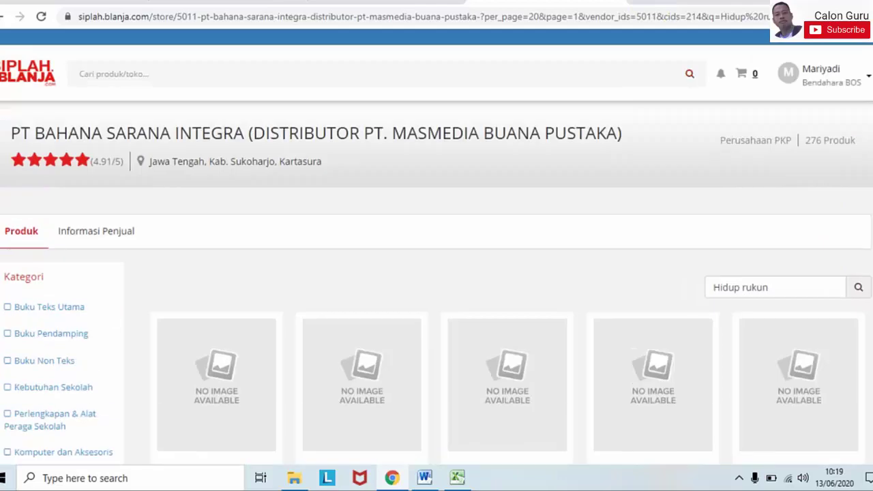
scroll(437, 272, down, 1)
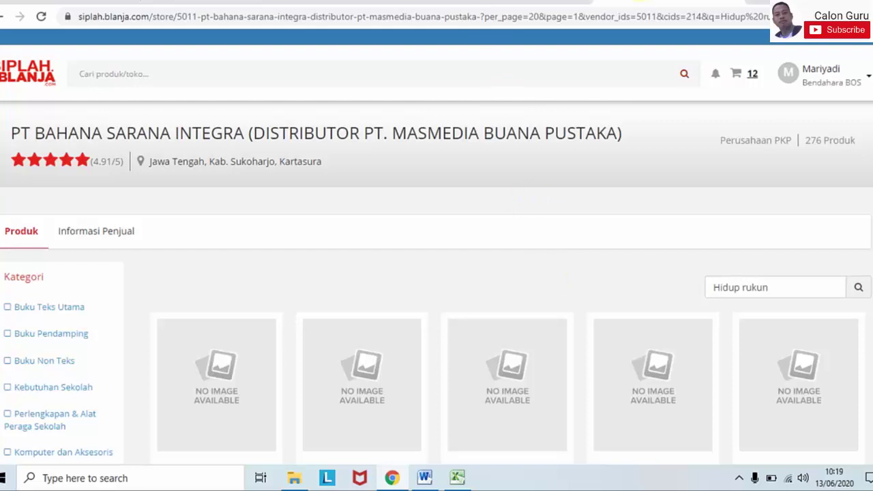
click(753, 79)
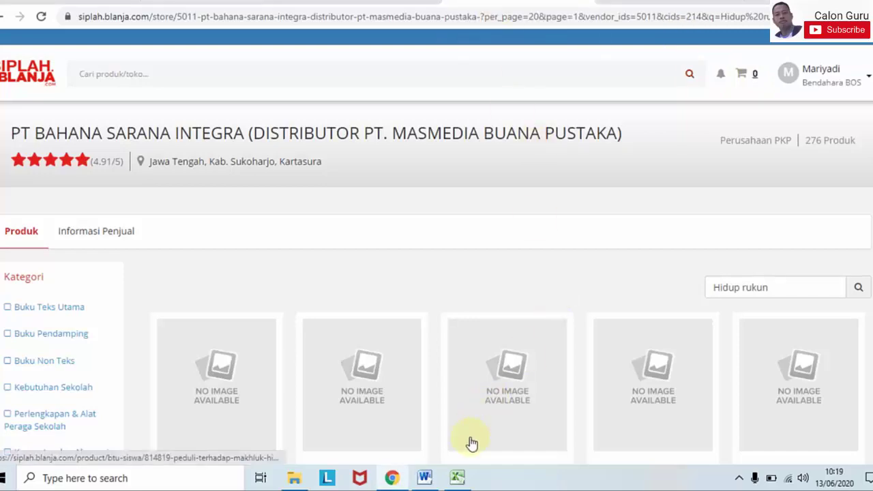
- Check the next title in the RKAS workbook in Excel, then search the seller's store in Chrome for "bermain di lingkunganku"
click(456, 476)
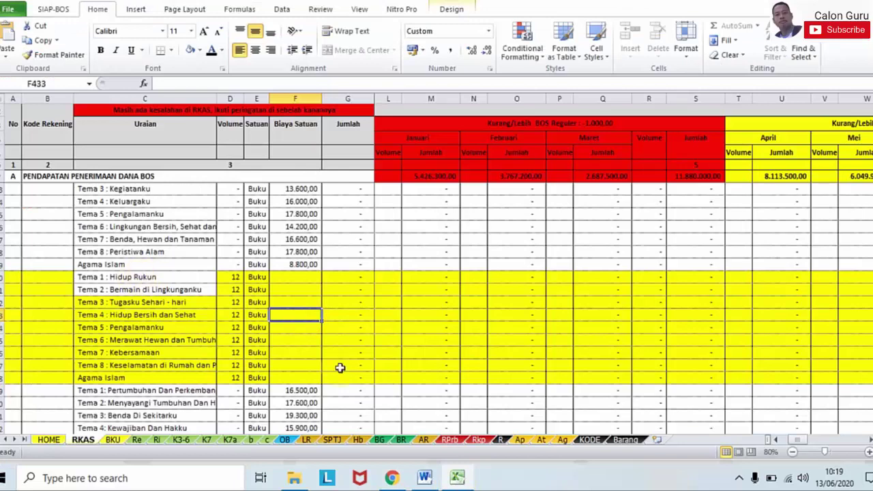
click(397, 477)
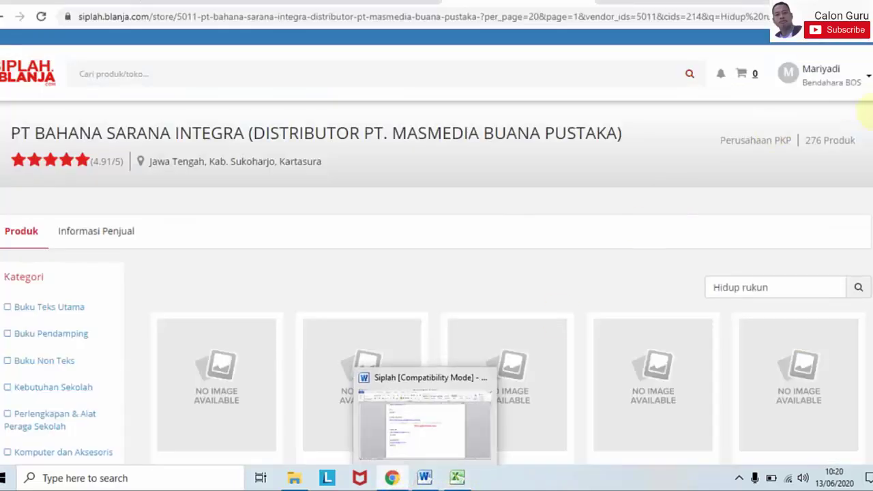
double_click(749, 287)
triple_click(749, 286)
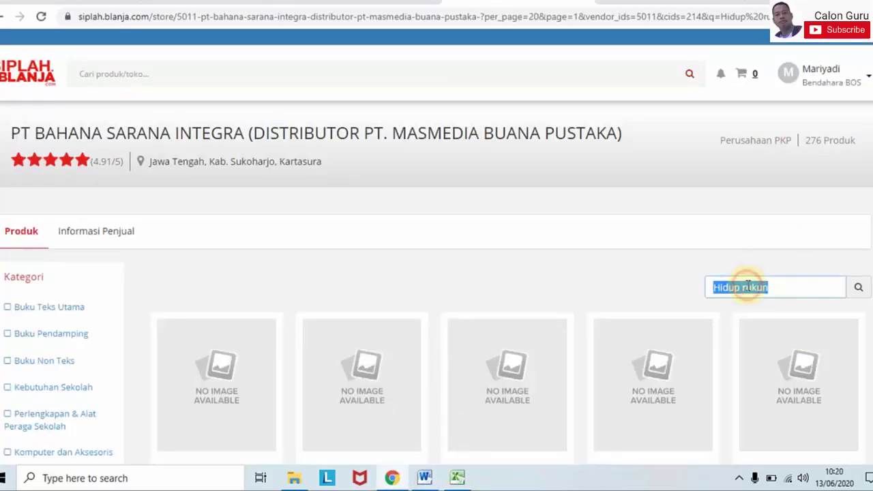
text(bermain di)
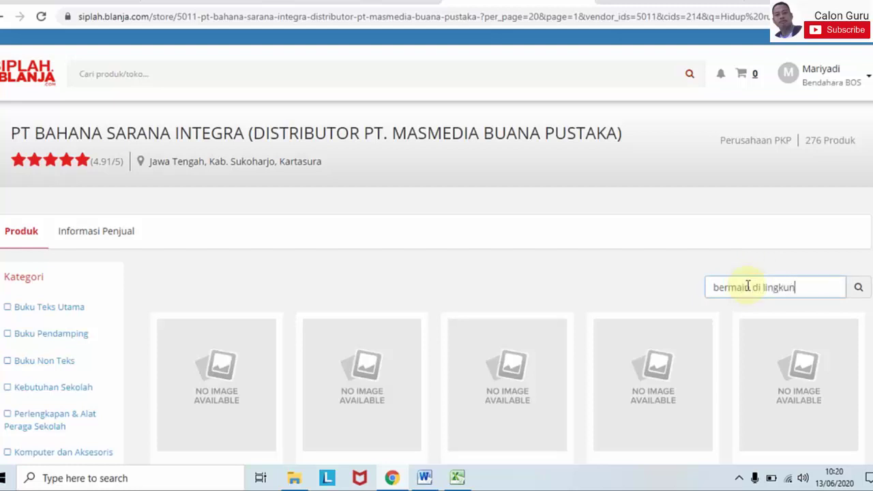
text( lingkunganku)
key(Return)
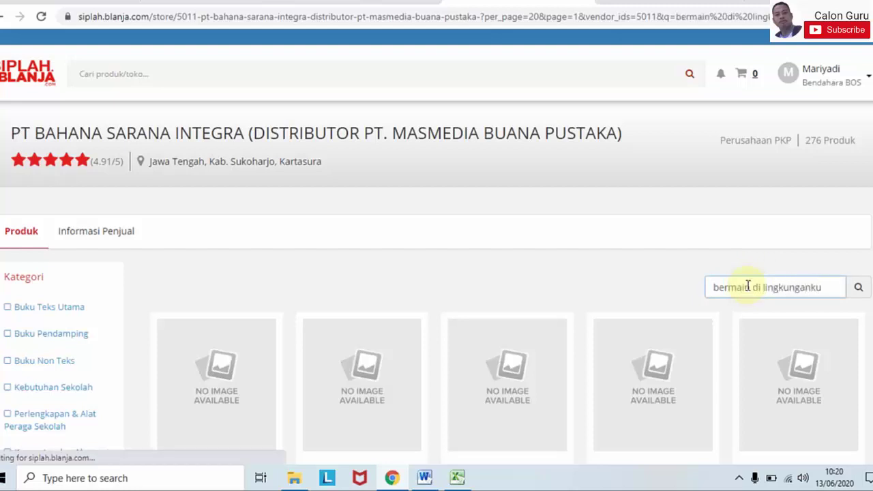
- Look through the search results and open the Bermain Di Lingkunganku product page in a new tab
scroll(436, 273, down, 3)
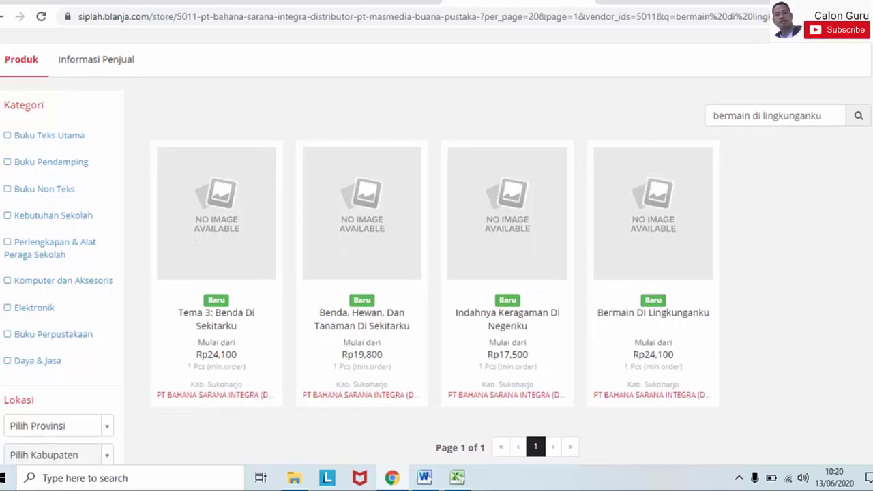
scroll(436, 245, down, 3)
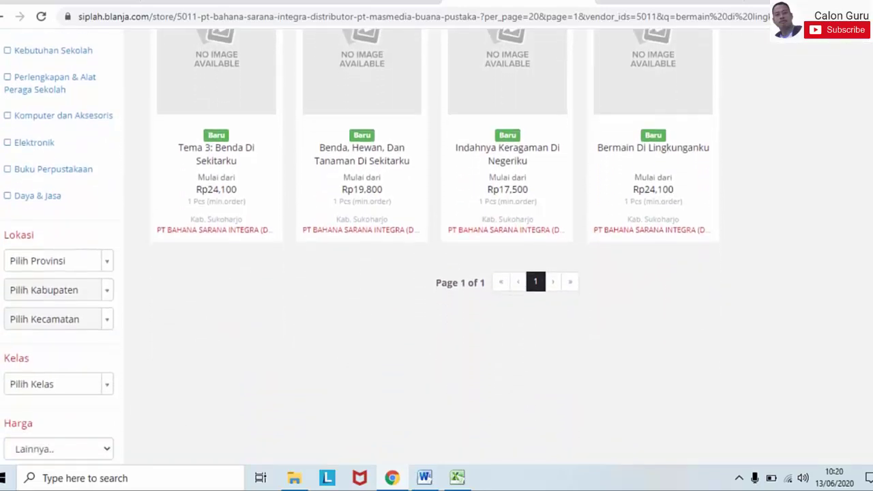
scroll(437, 245, up, 2)
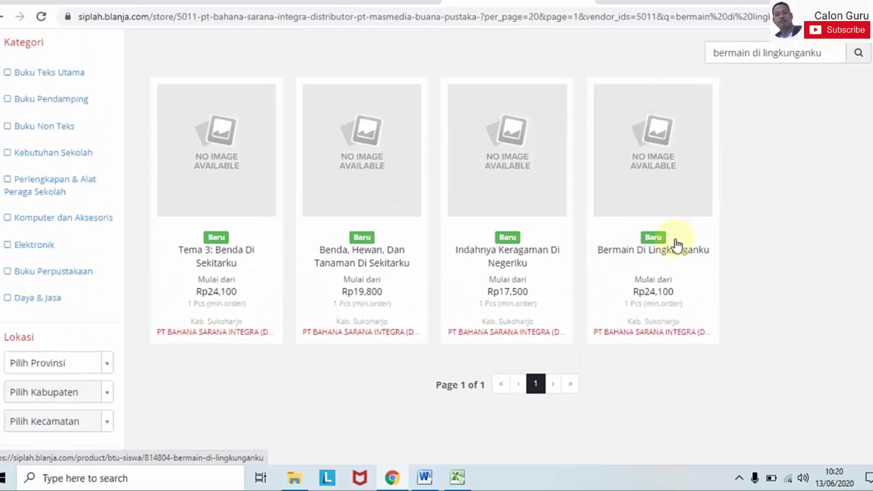
right_click(657, 261)
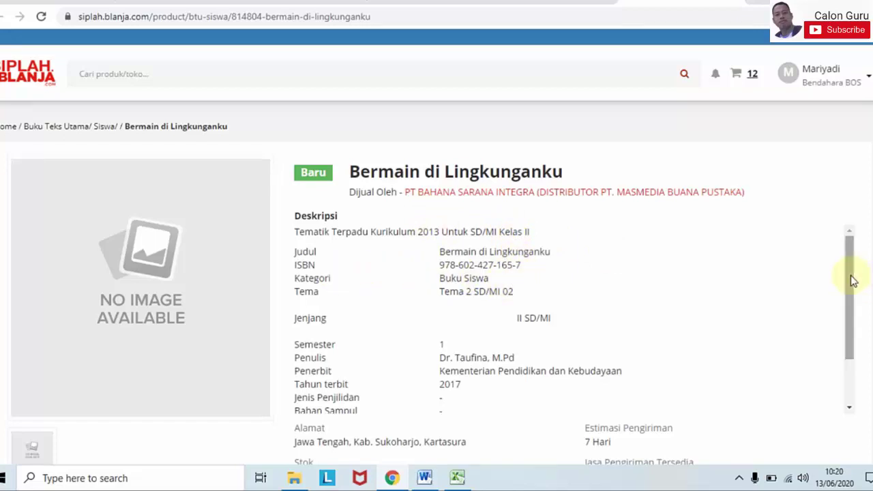
- Review the Bermain di Lingkunganku book's description, stock and shipping details, and examine its zone prices under Zonasi Harga
drag(853, 280, 852, 350)
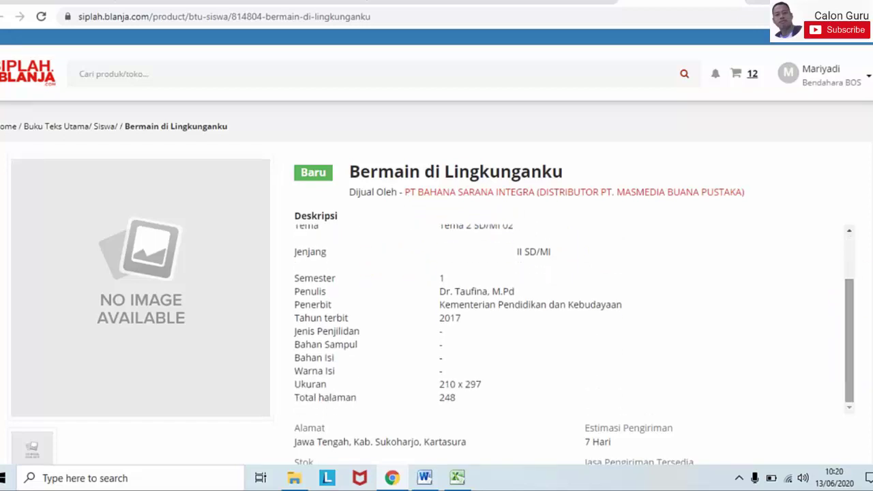
scroll(437, 246, down, 5)
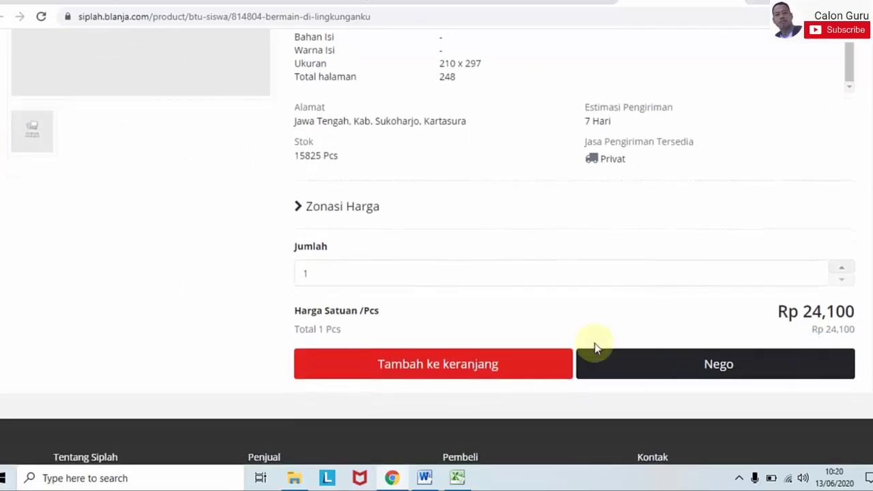
click(300, 207)
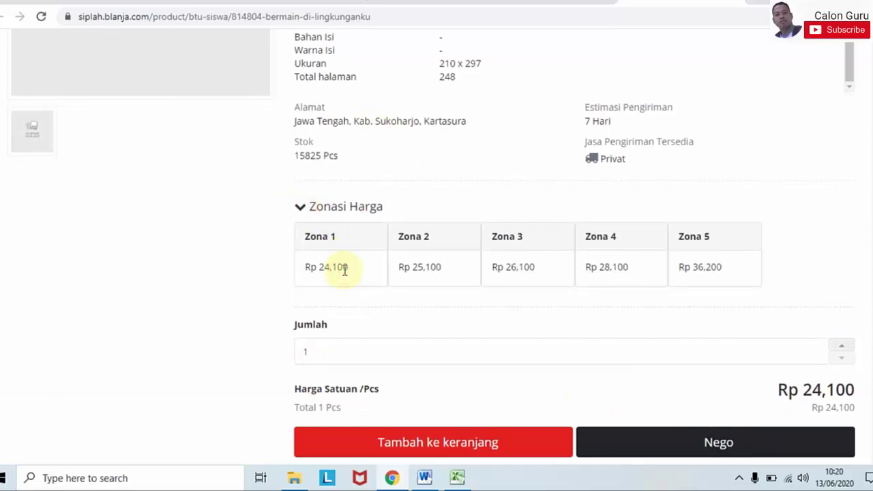
click(304, 208)
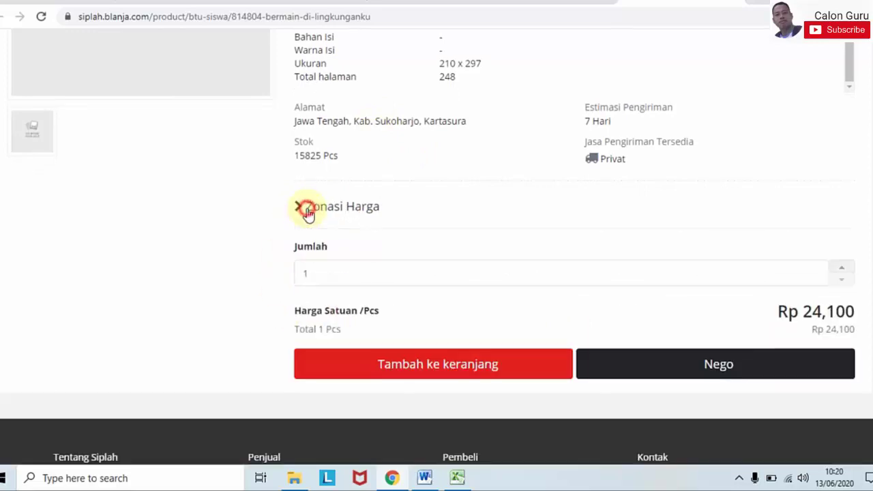
- Set the Bermain di Lingkunganku quantity to 12, add the book to the cart and continue shopping
click(334, 278)
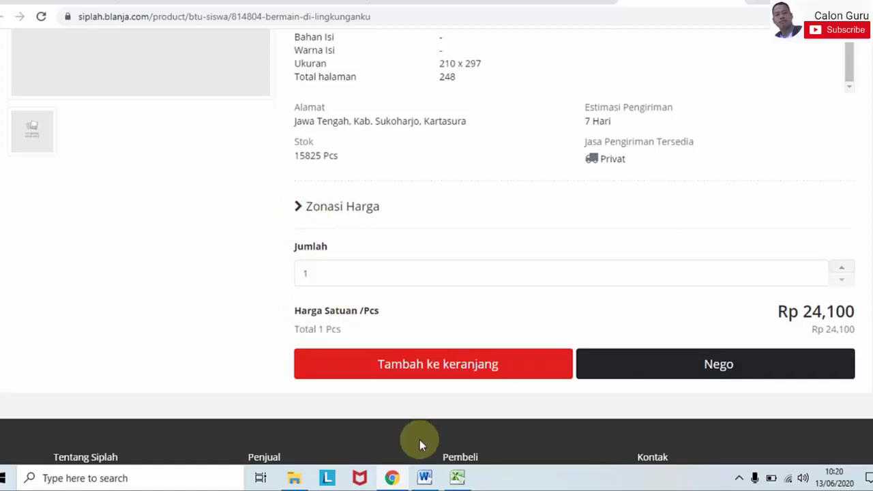
mouse_move(447, 483)
mouse_move(405, 416)
text(2)
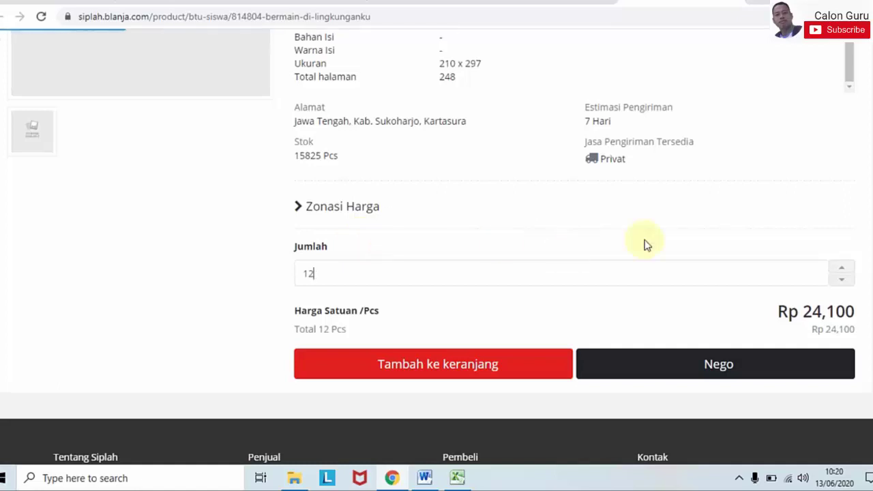
scroll(436, 246, down, 1)
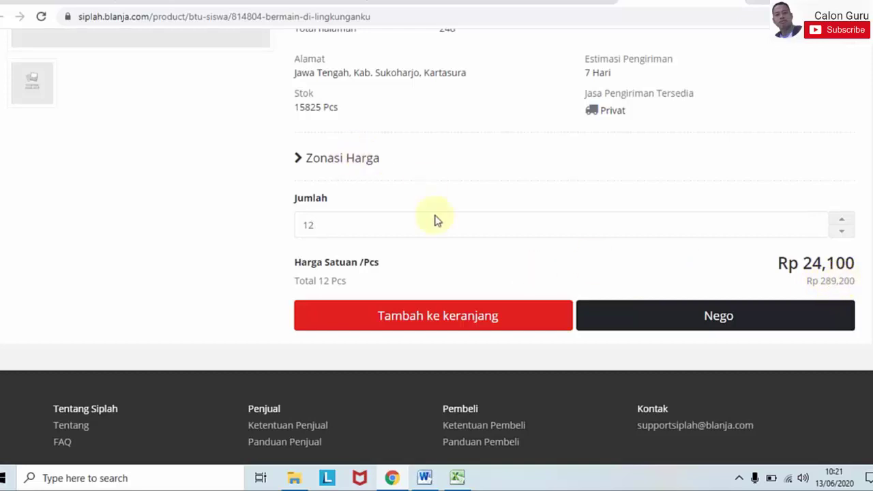
click(478, 322)
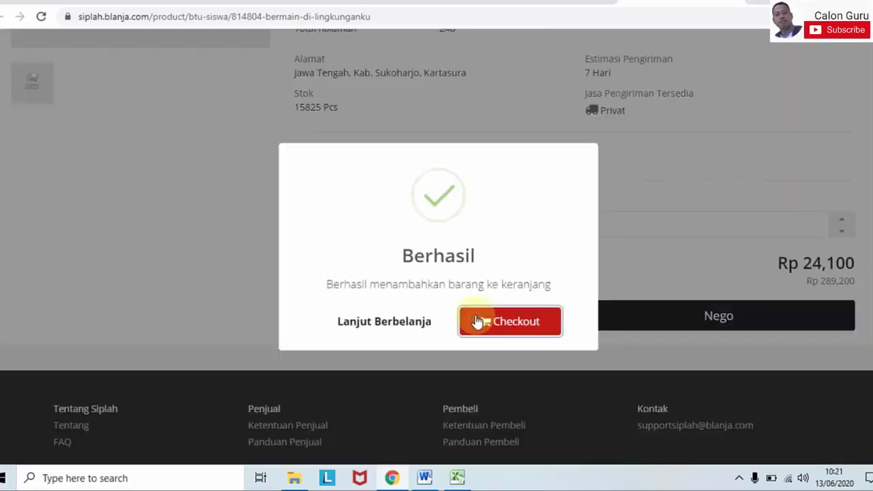
click(409, 326)
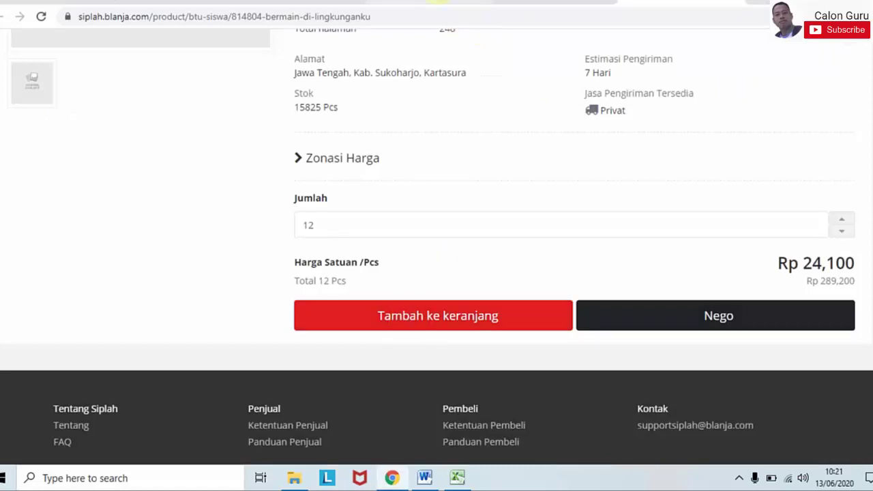
- Check the updated cart count and go back to the seller's "bermain di lingkunganku" search results
scroll(769, 179, up, 5)
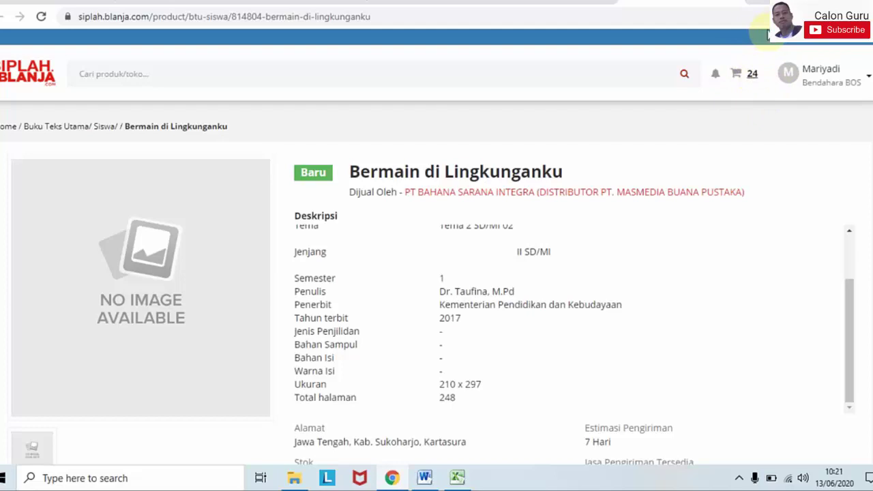
click(735, 3)
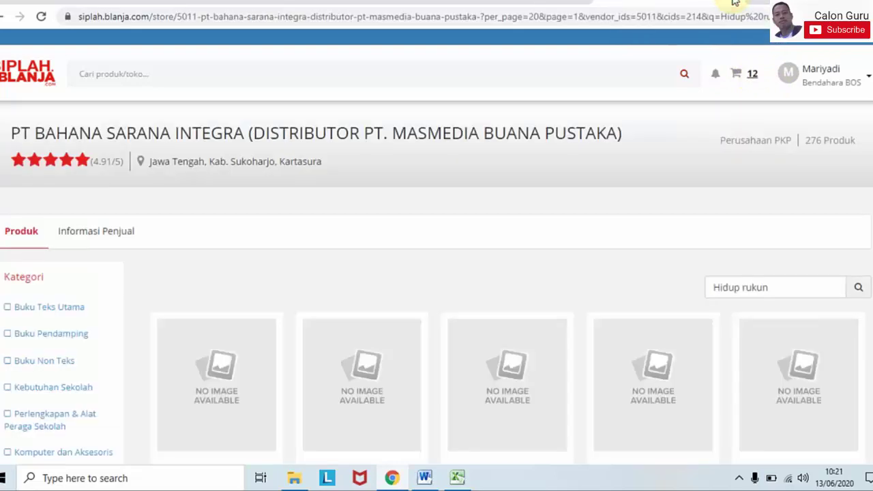
click(509, 2)
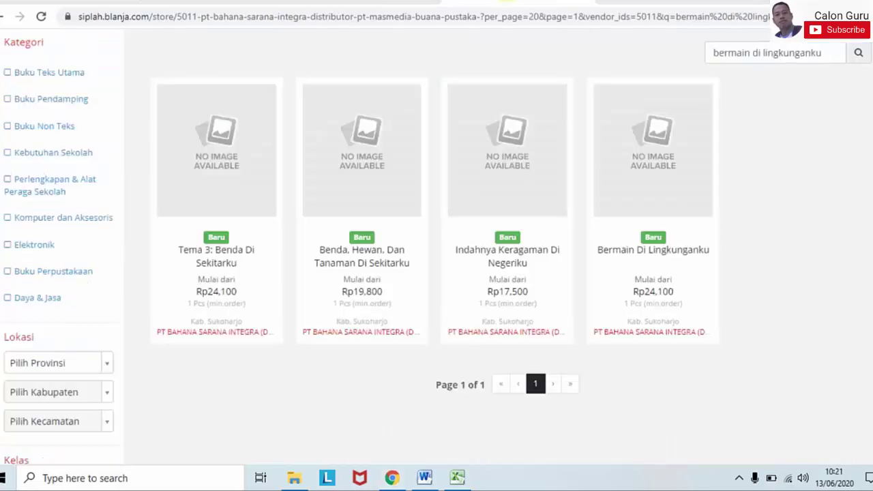
scroll(437, 246, up, 4)
scroll(653, 367, down, 2)
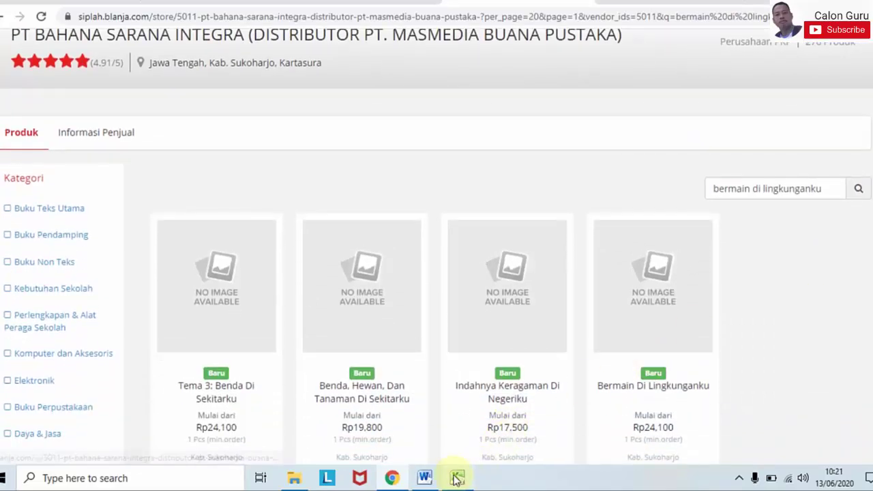
- Switch to the RKAS workbook in Excel and replace the yellow fill of the "Tema 3 : Tugasku Sehari - hari" cell with white
click(440, 432)
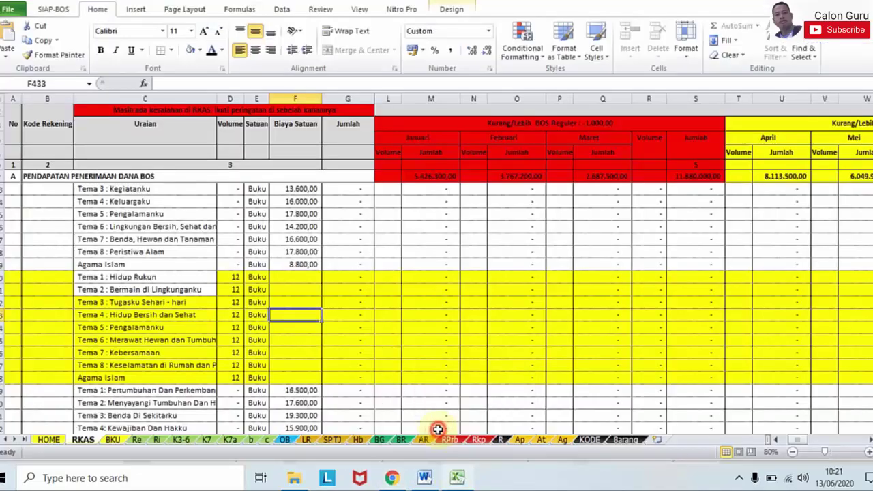
click(140, 302)
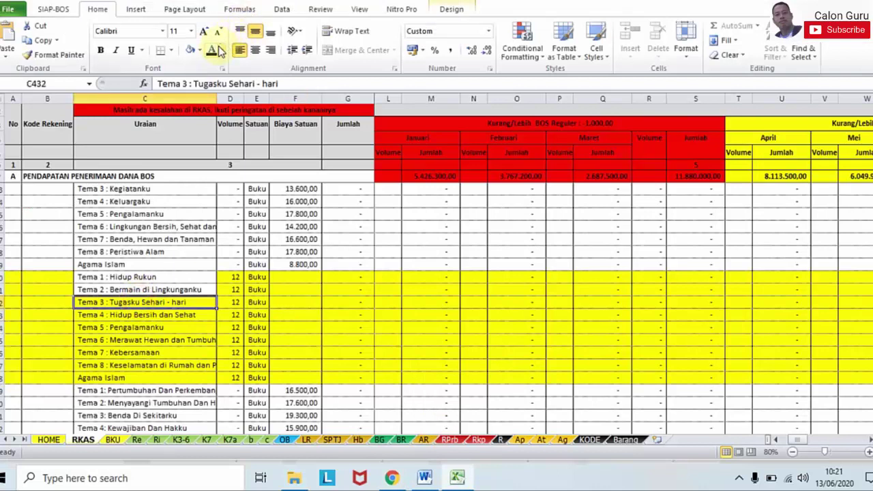
click(190, 51)
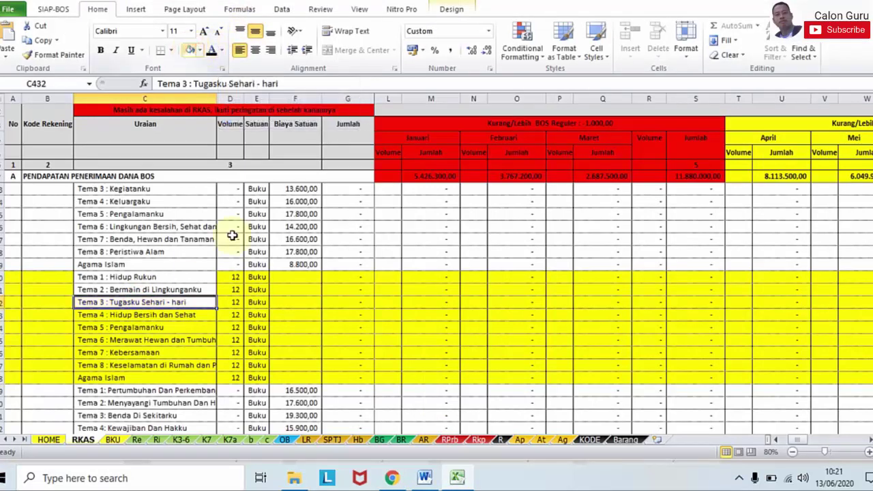
click(274, 376)
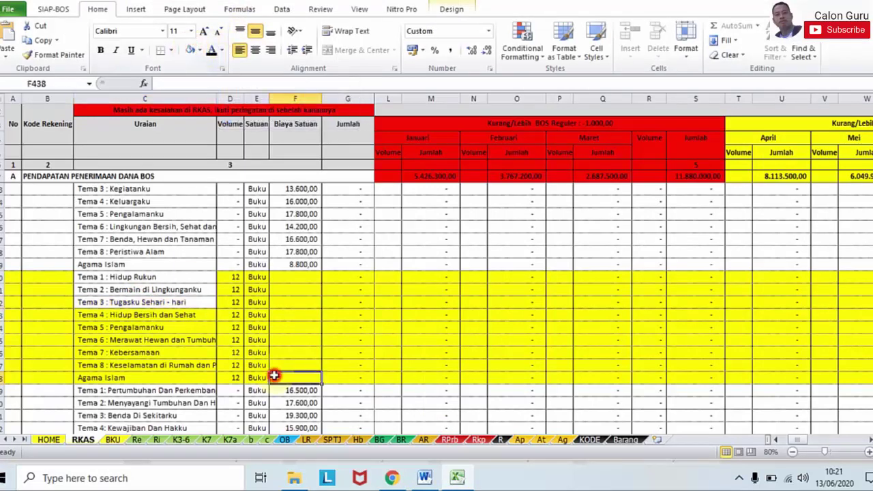
- Return to the seller's store in Chrome and search its products for "tugasku sehari"
click(391, 478)
triple_click(758, 189)
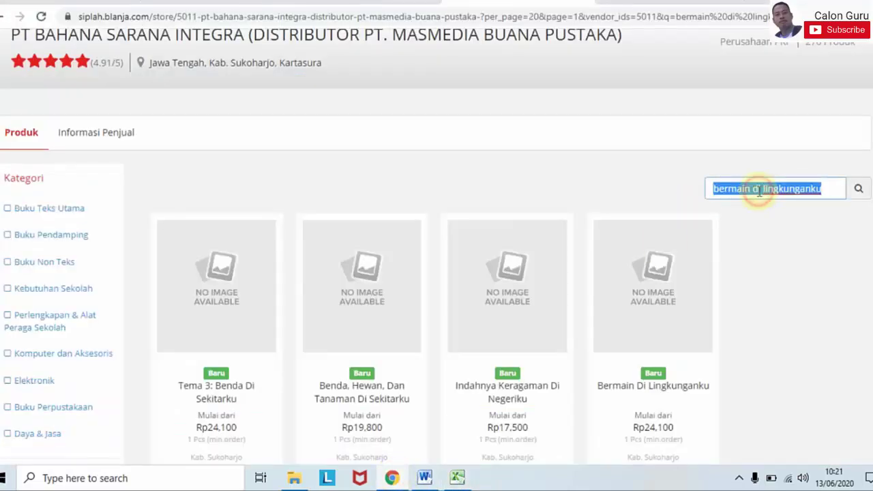
text(tugasku sehari)
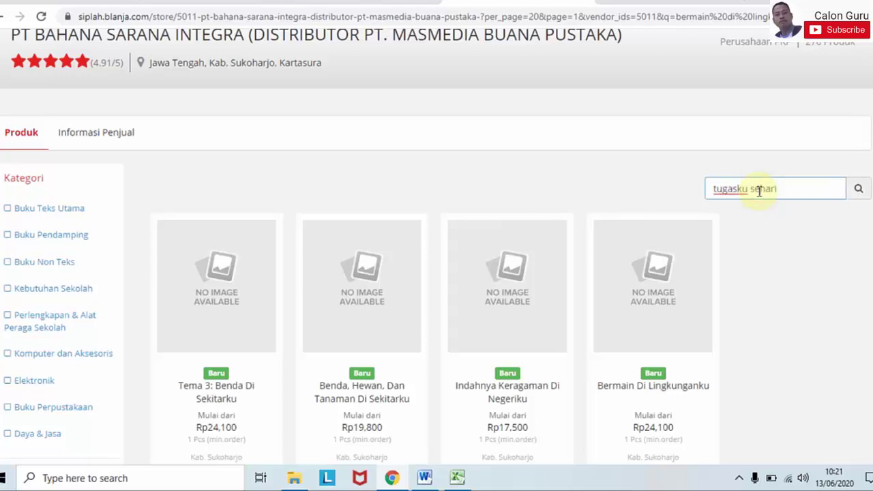
key(Return)
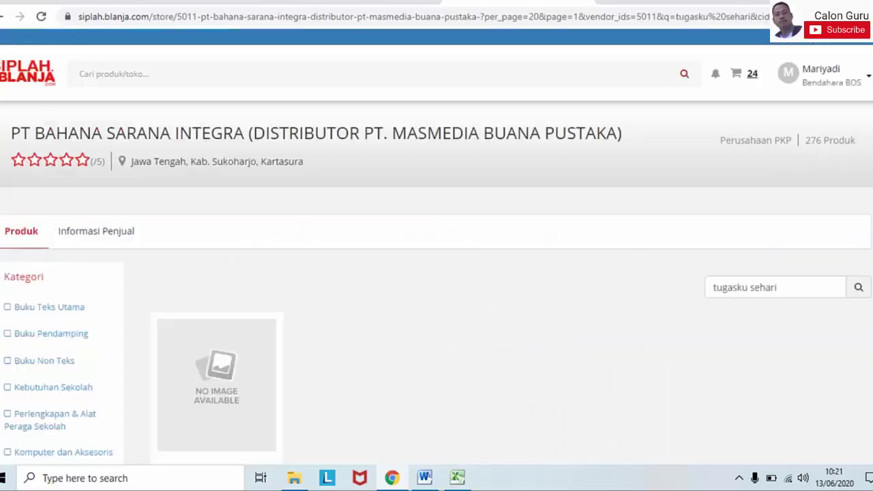
scroll(803, 253, down, 2)
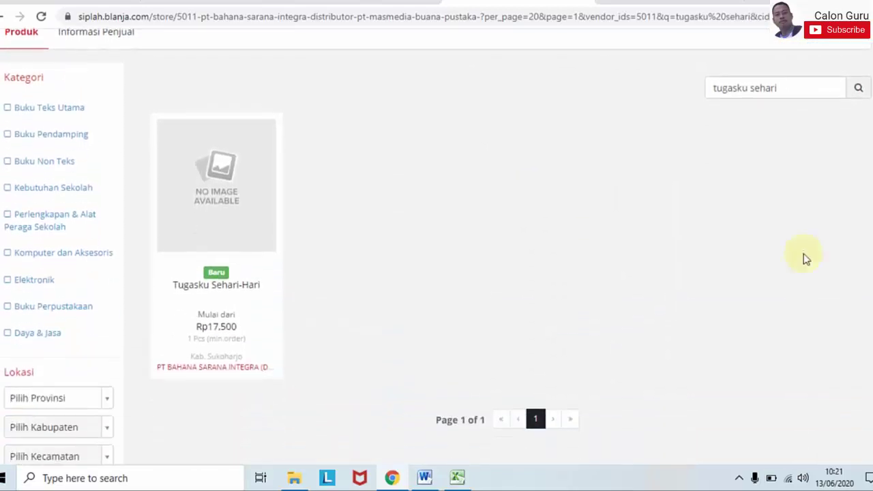
- Open the Tugasku Sehari-Hari book from the search results in a new tab and review its full description
right_click(213, 250)
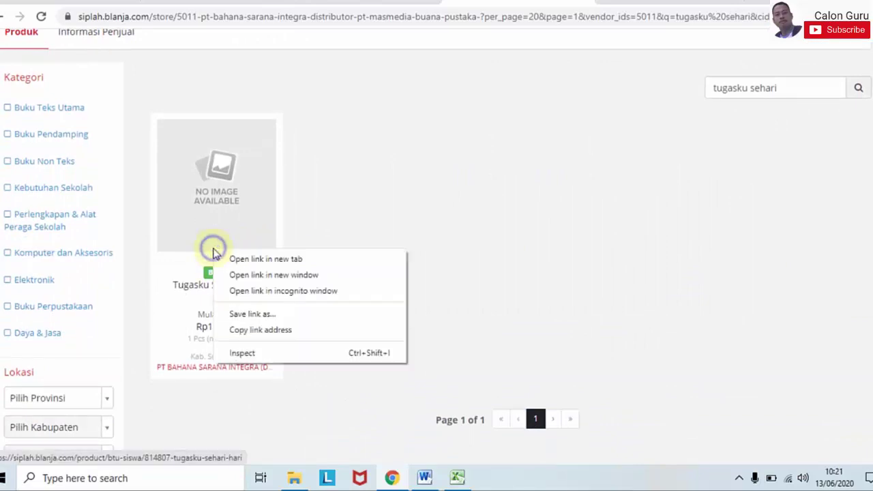
click(248, 260)
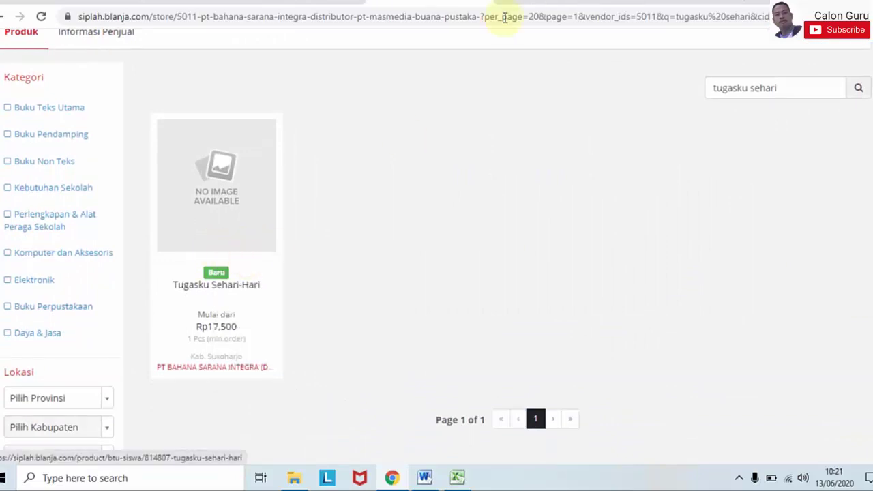
click(682, 2)
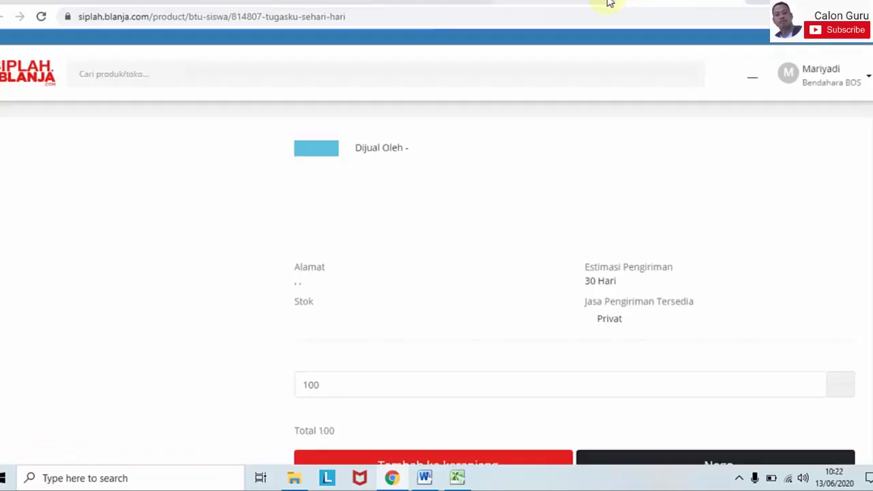
scroll(437, 246, down, 1)
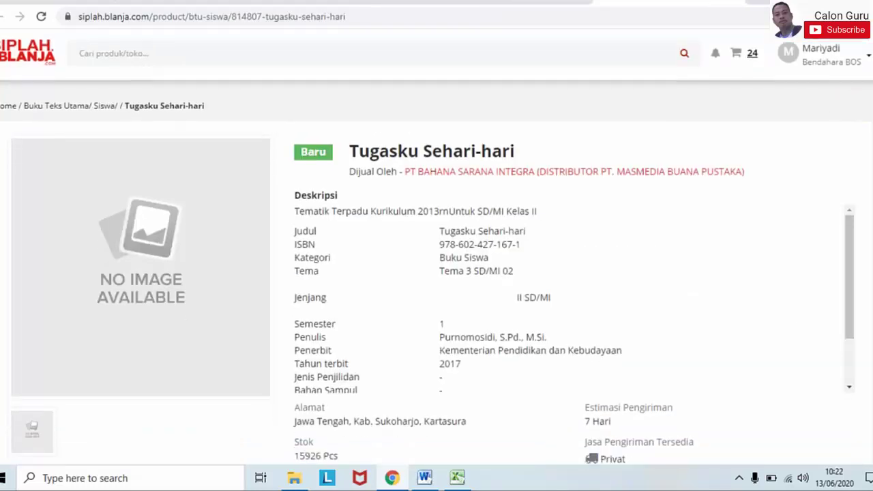
scroll(436, 245, down, 1)
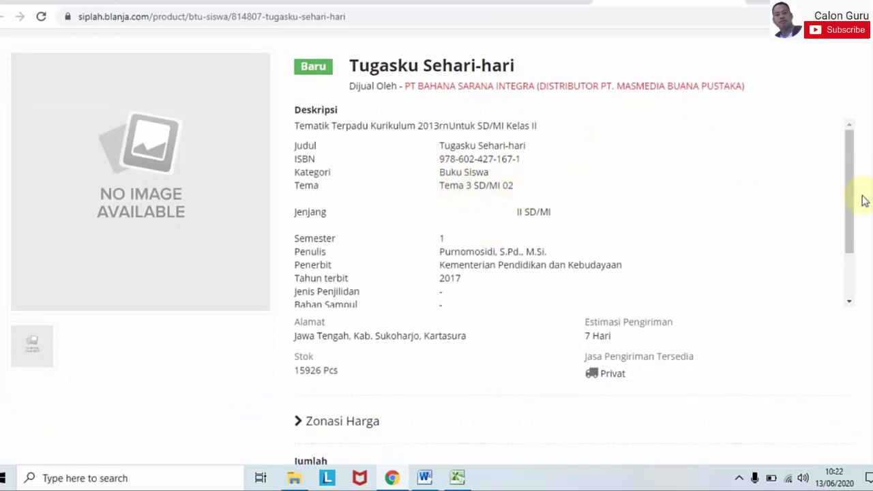
drag(850, 193, 852, 283)
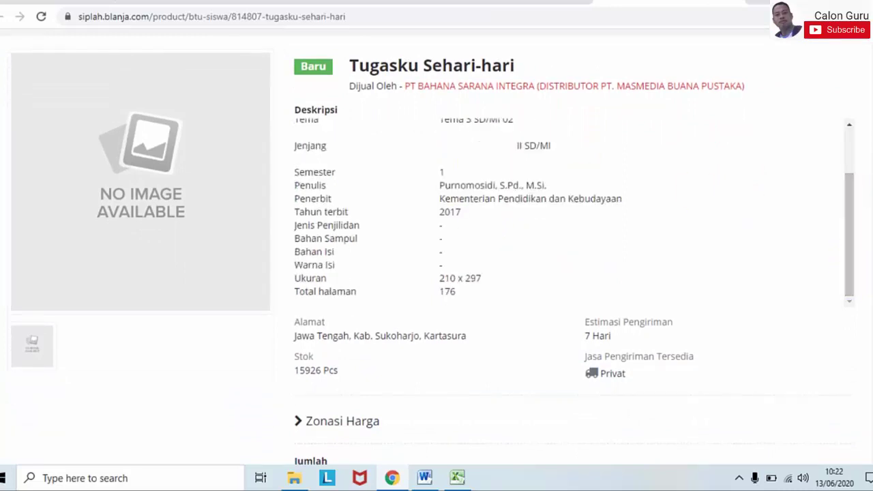
- Set the Tugasku Sehari-hari quantity to 12, add the book to the cart and continue shopping
scroll(852, 283, down, 1)
scroll(437, 246, down, 4)
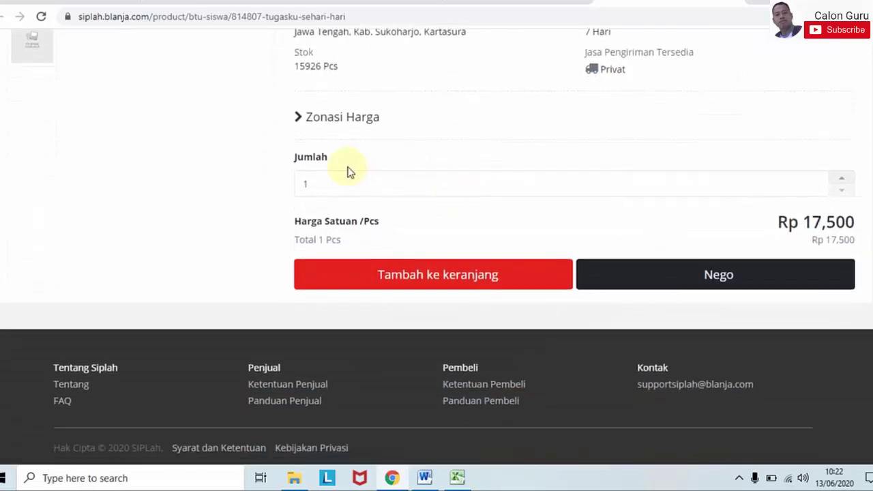
click(334, 182)
text(2)
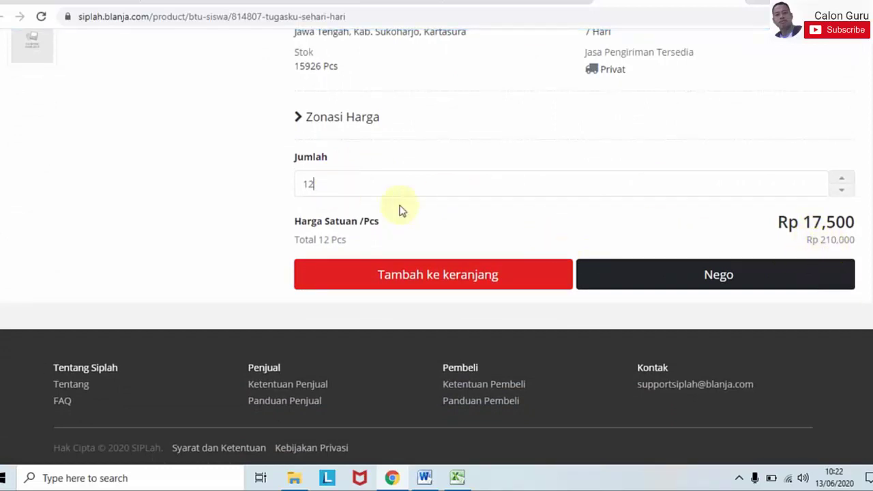
click(403, 275)
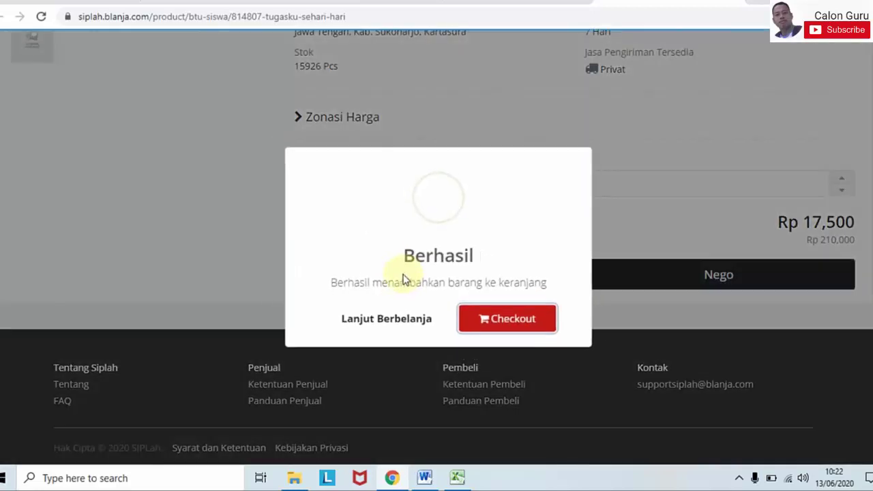
click(386, 328)
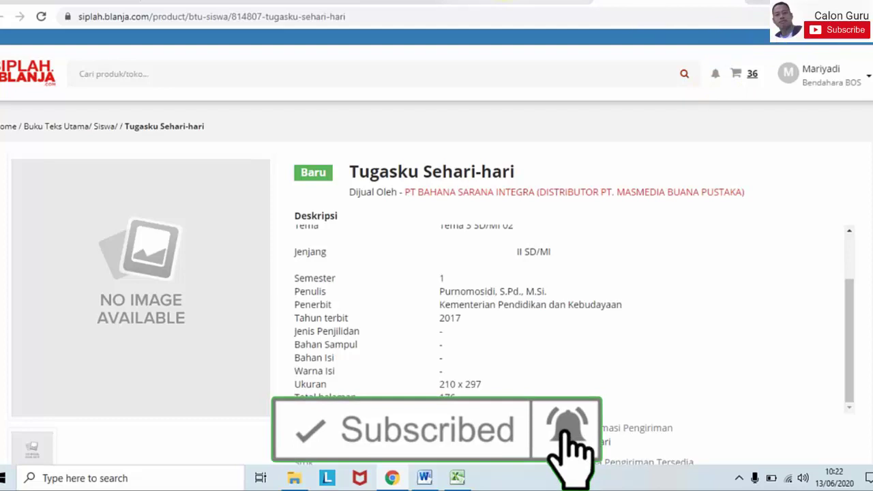
- Go back to the seller's results, switch to the RKAS workbook in Excel and fill the "Tema 4 : Hidup Bersih dan Sehat" cell white
click(505, 3)
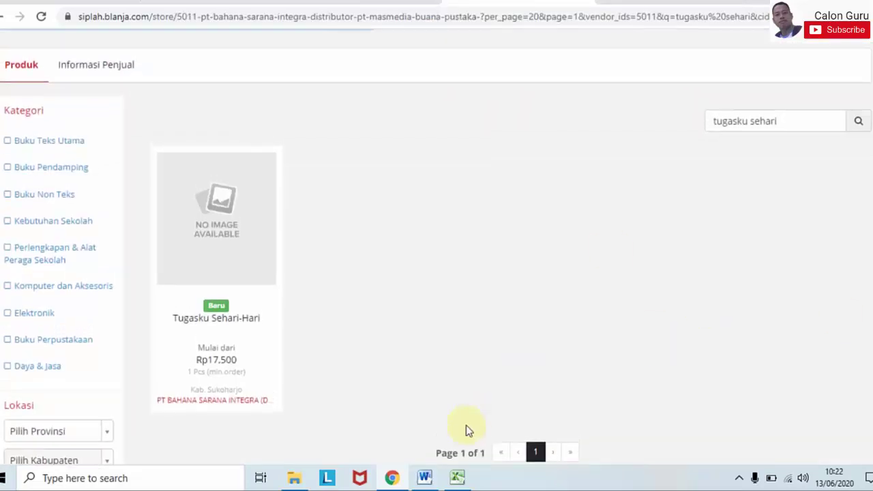
click(456, 478)
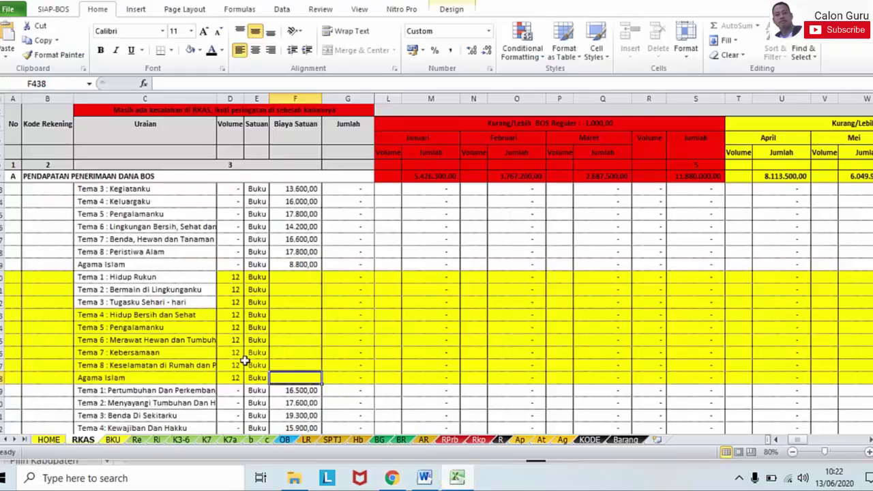
click(145, 315)
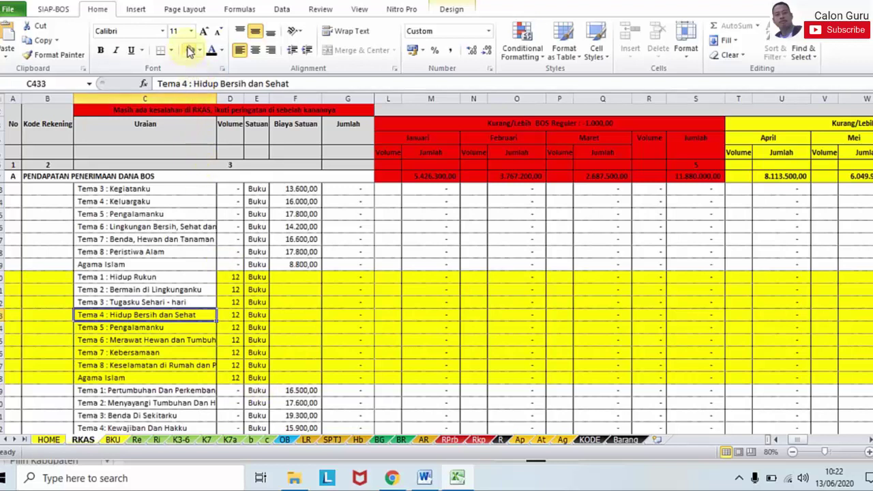
key(ctrl+c)
click(291, 353)
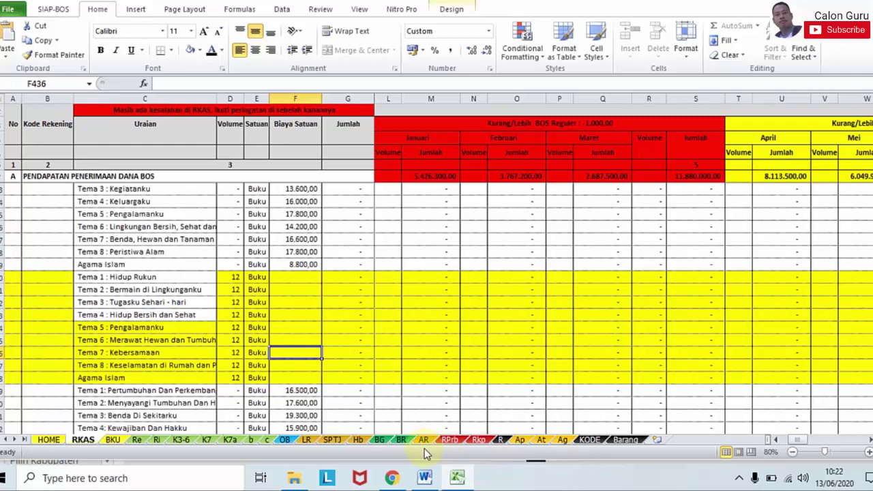
- Return to the seller's store in Chrome and search its products for "hidup bersih"
click(392, 479)
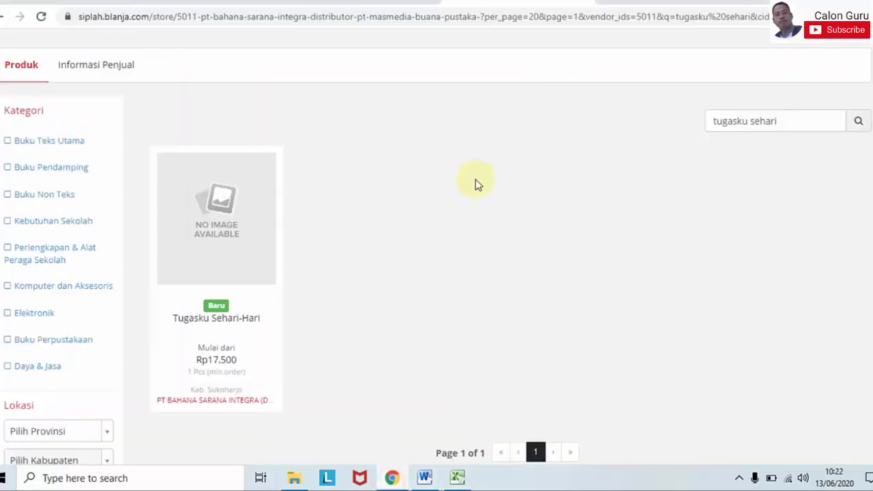
triple_click(761, 122)
text(hidup bersih dan)
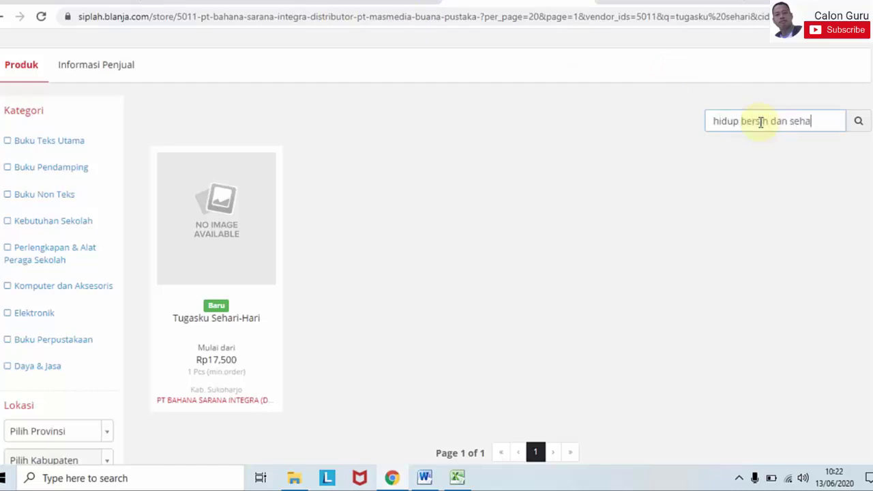
key(Return)
- Open the Hidup Bersih Dan Sehat book from the results in a new tab and review its product details
scroll(782, 335, down, 6)
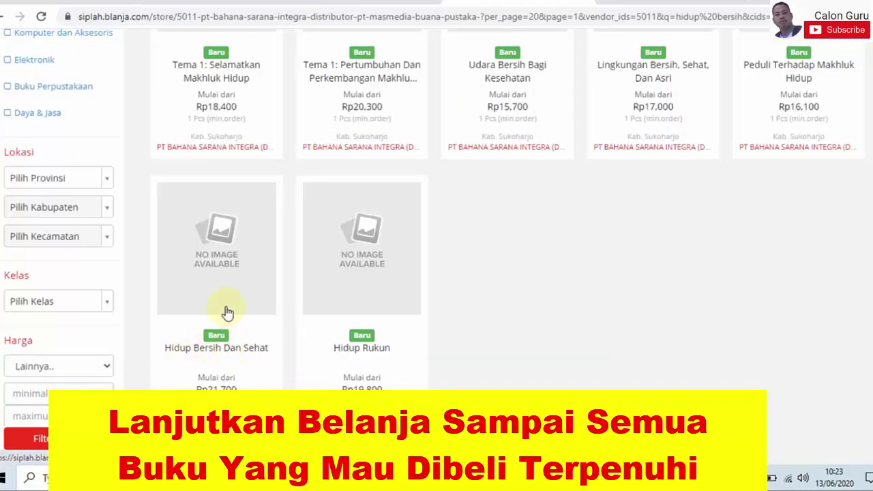
right_click(206, 360)
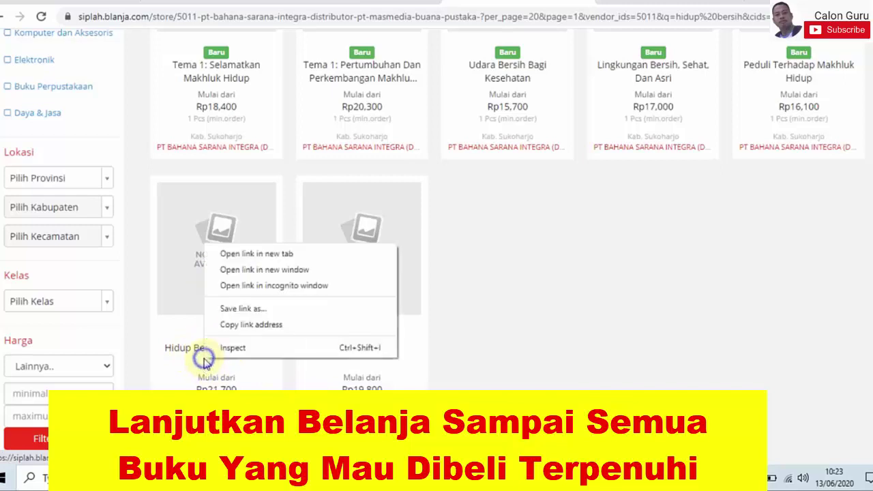
click(272, 254)
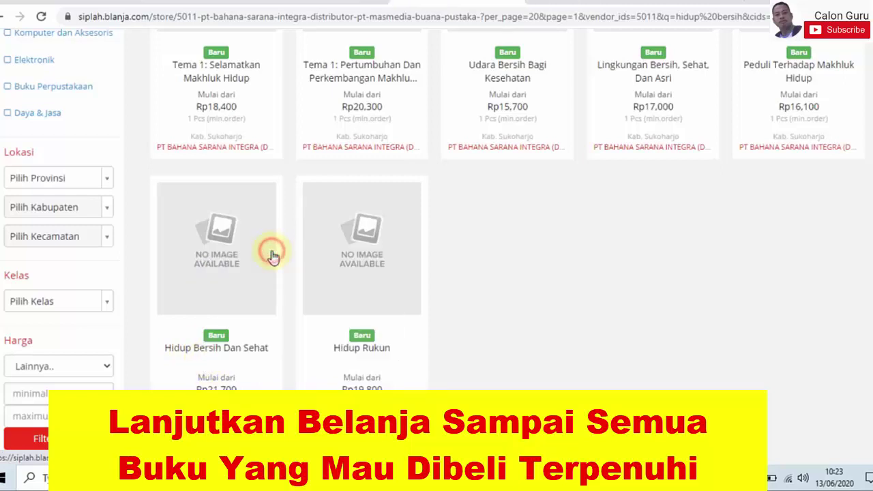
click(613, 2)
click(585, 2)
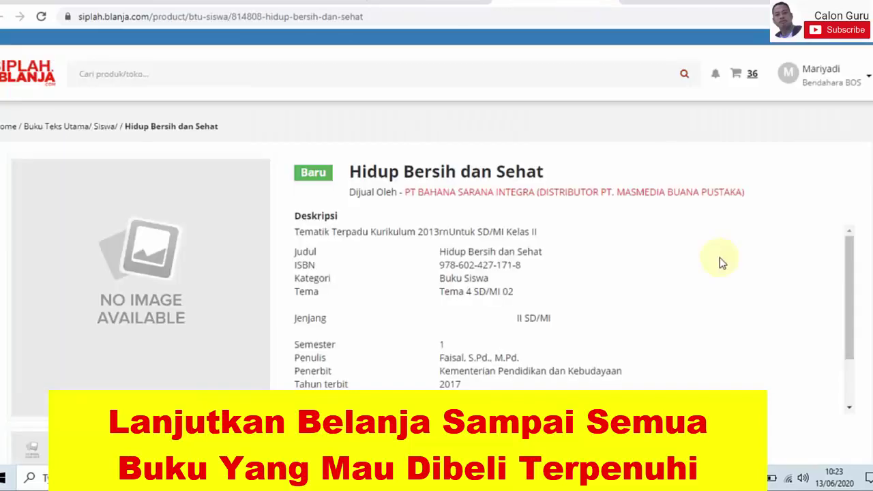
scroll(721, 209, down, 1)
scroll(437, 205, down, 2)
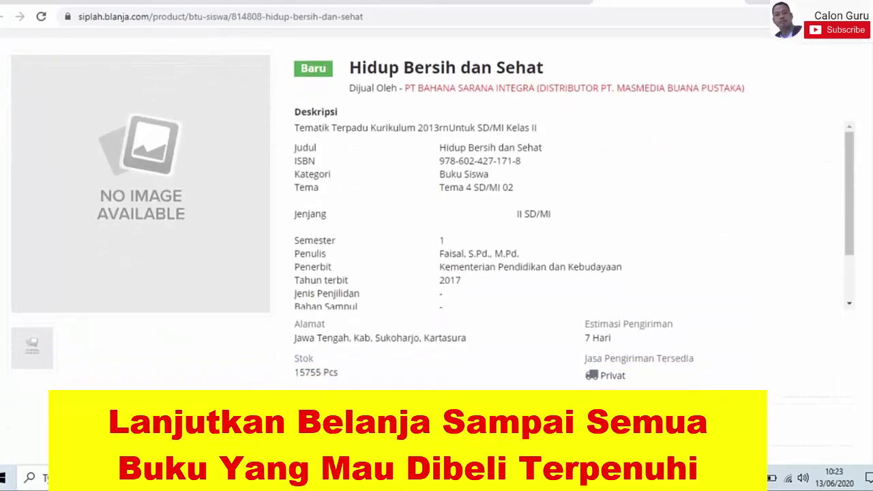
scroll(436, 205, down, 1)
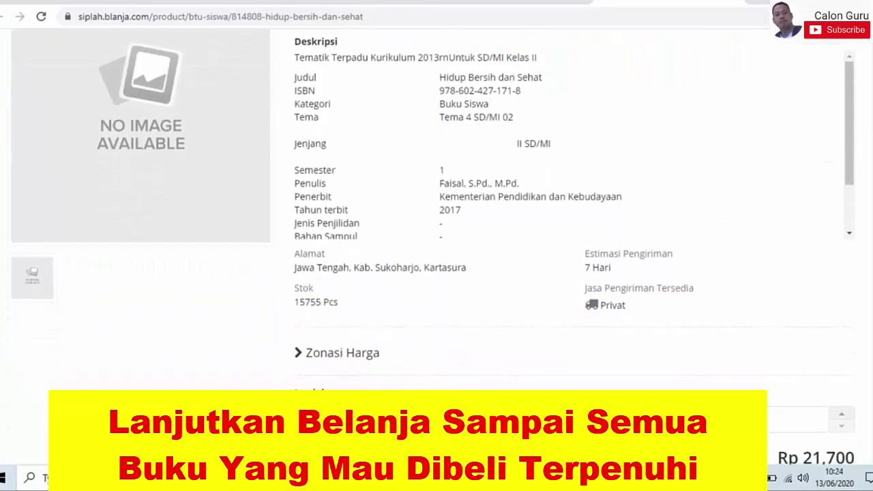
scroll(546, 225, up, 1)
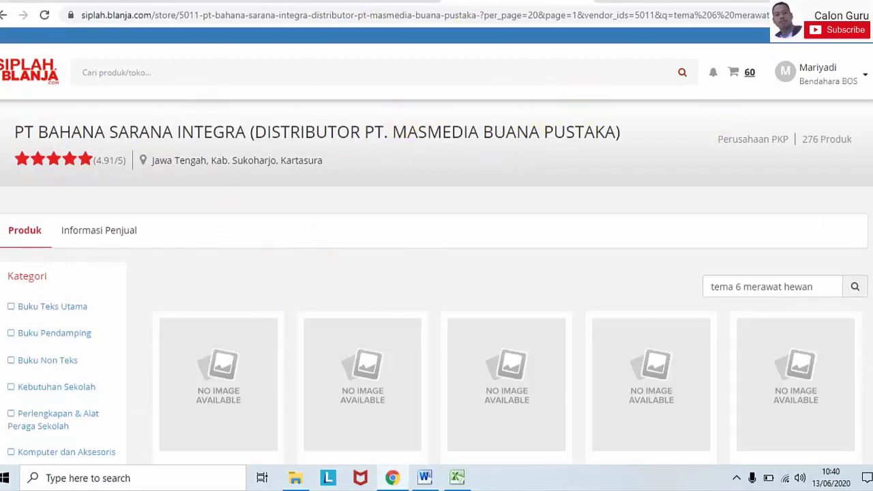
- Preview the books in the shopping cart, open the full cart's checkout page and acknowledge the purchase notice
click(744, 83)
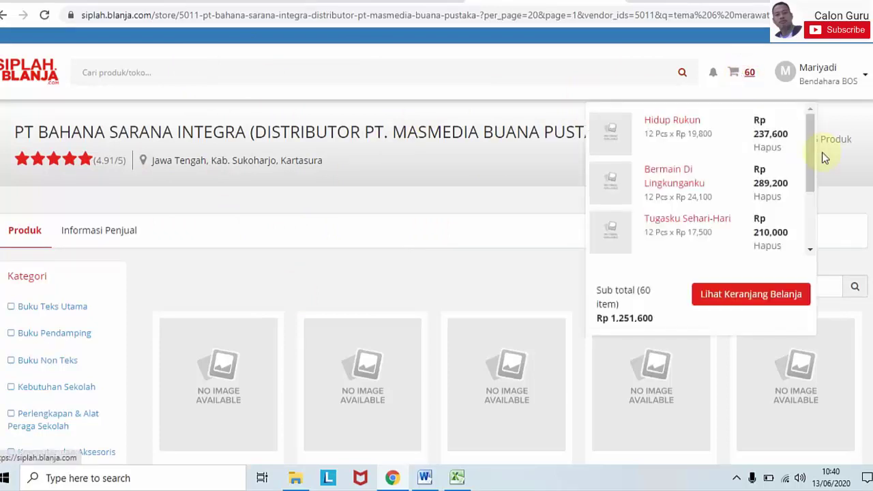
click(810, 140)
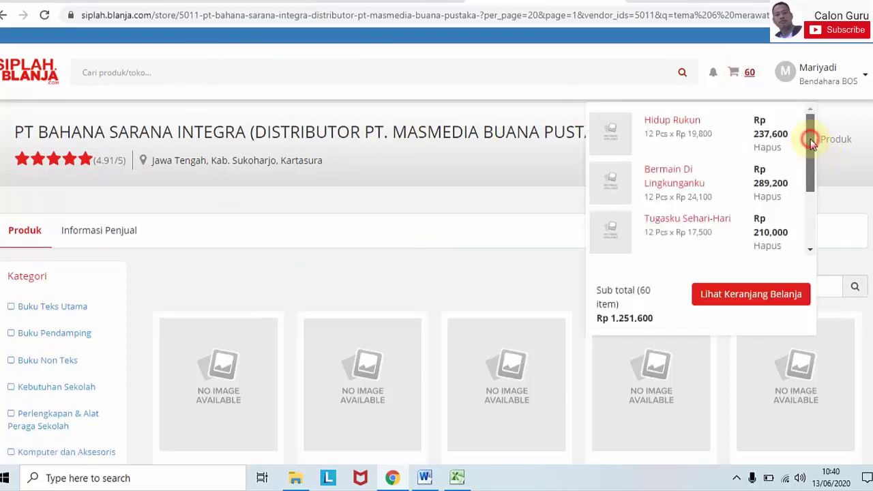
mouse_move(811, 140)
mouse_down()
mouse_move(813, 217)
mouse_move(810, 126)
mouse_up()
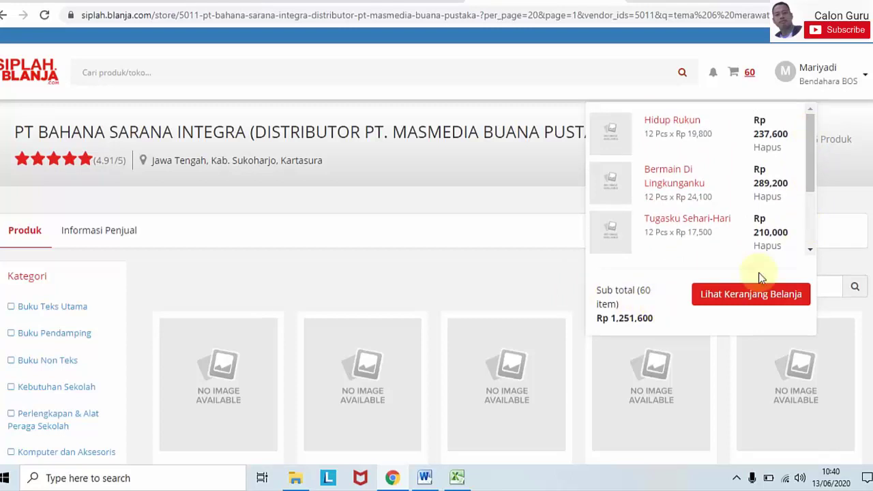
click(755, 301)
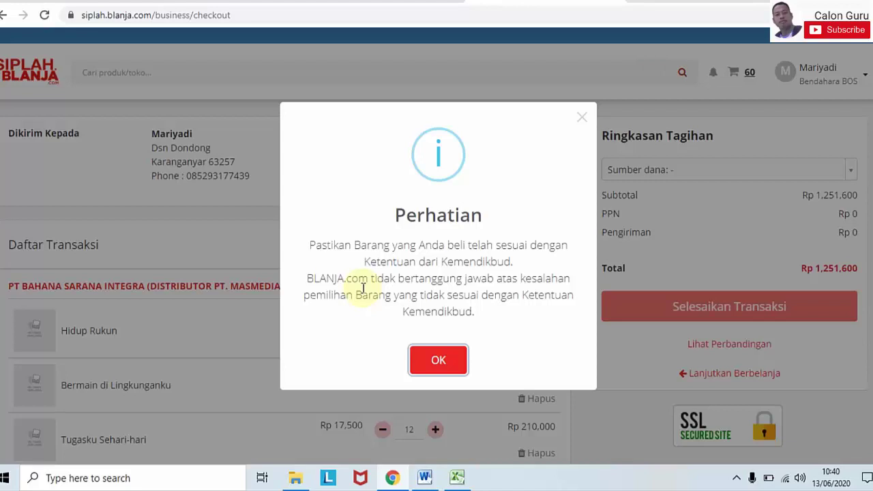
click(439, 359)
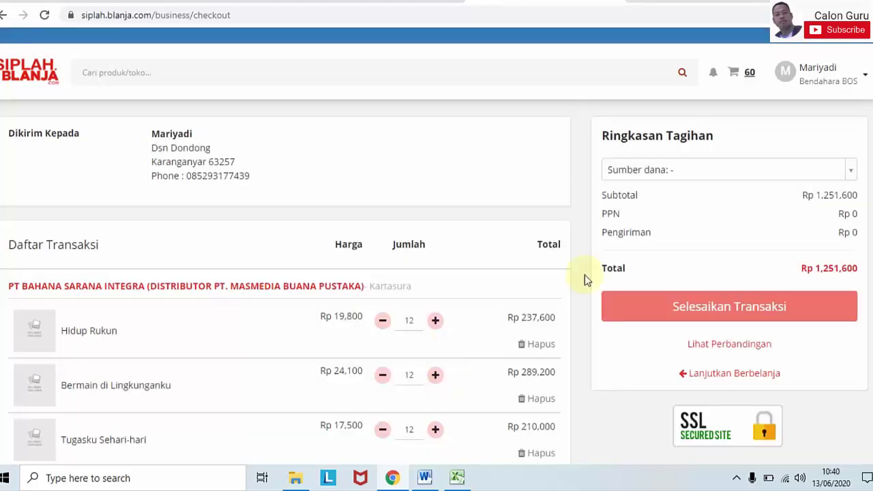
- Examine the checkout page's delivery details, book list, quantities, prices, shipping courier and billing summary
scroll(437, 273, down, 2)
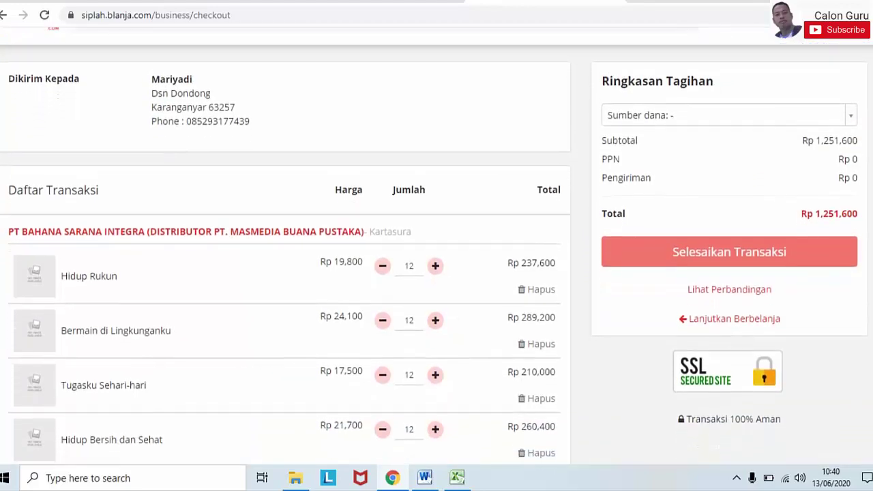
scroll(437, 273, down, 1)
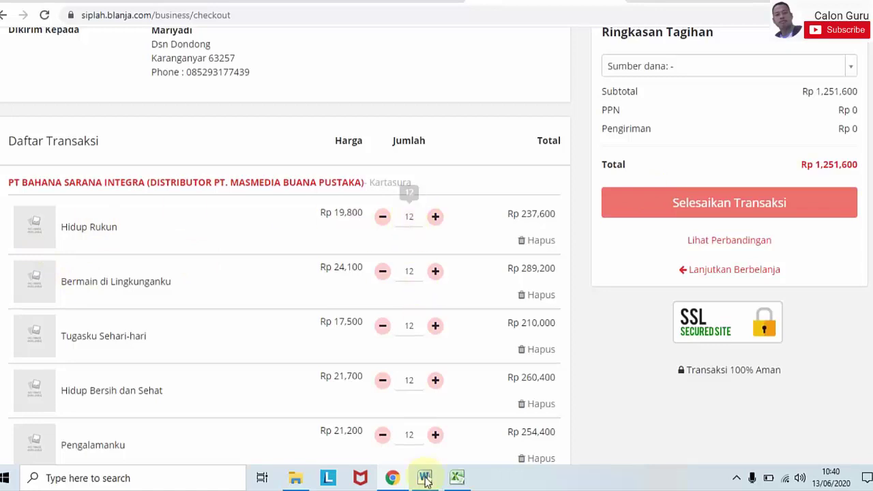
scroll(437, 246, down, 2)
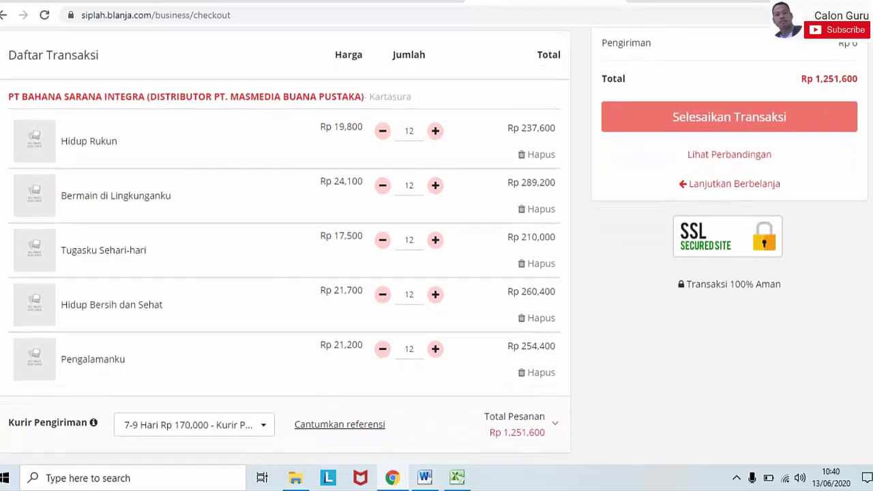
scroll(437, 246, up, 1)
scroll(437, 246, up, 1)
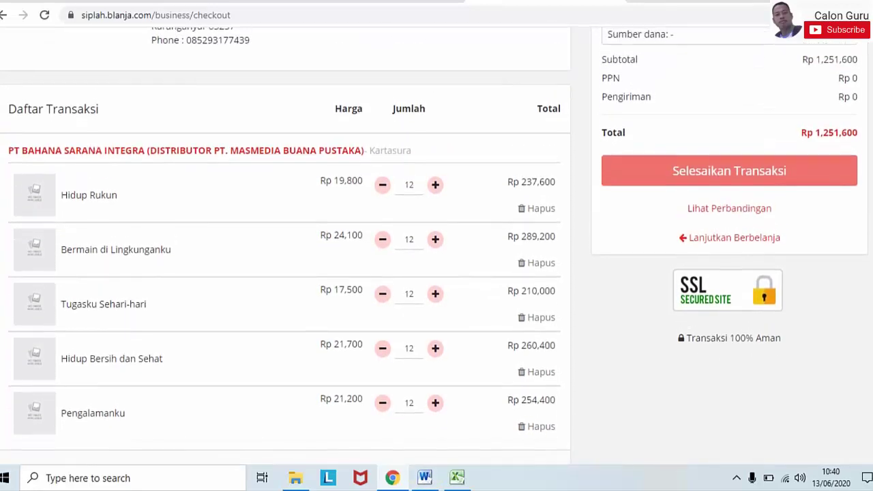
scroll(437, 246, down, 3)
scroll(436, 245, up, 2)
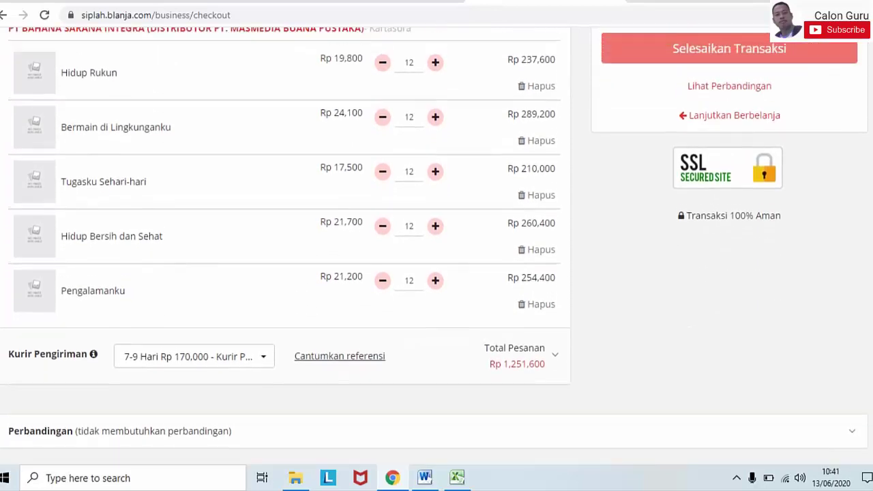
scroll(436, 246, up, 2)
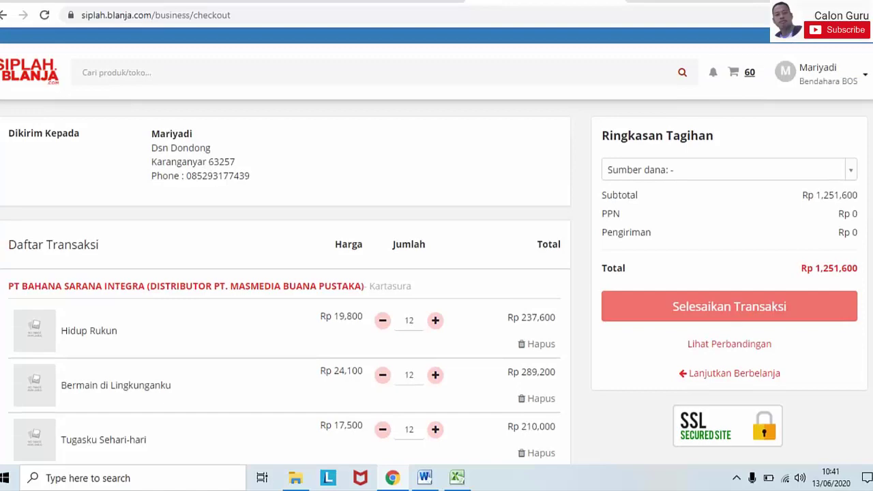
scroll(437, 246, down, 5)
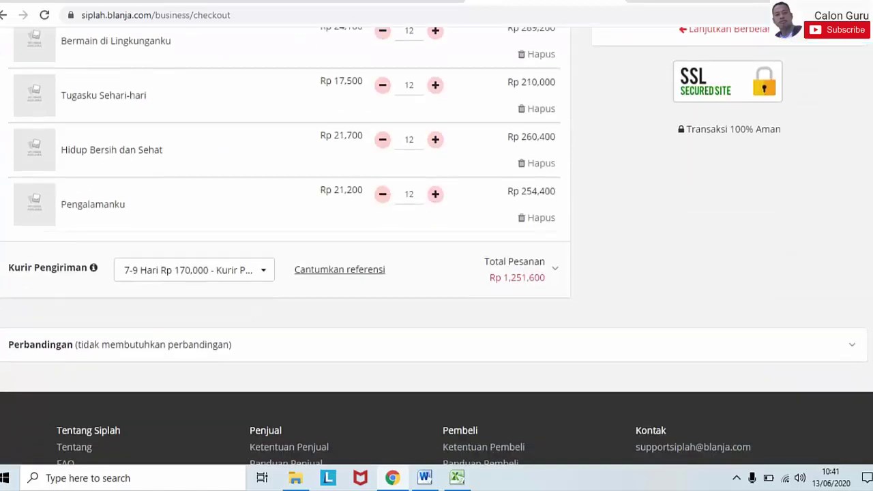
- Review the checkout page, try raising the Hidup Rukun quantity to 13 and return it to 12
scroll(437, 246, up, 6)
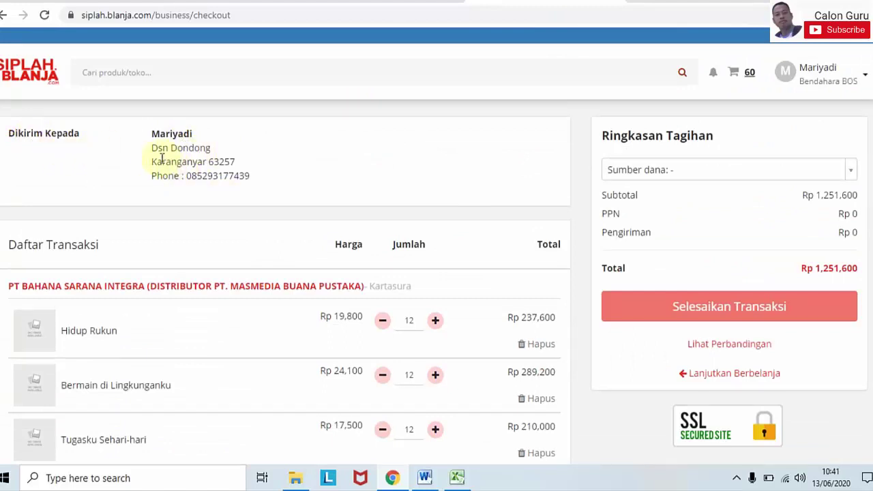
scroll(828, 110, down, 1)
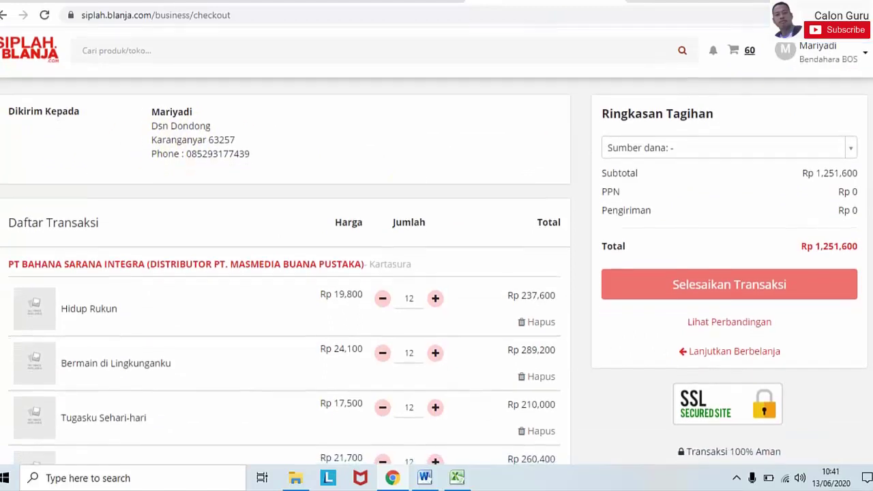
scroll(829, 110, down, 4)
scroll(869, 263, down, 1)
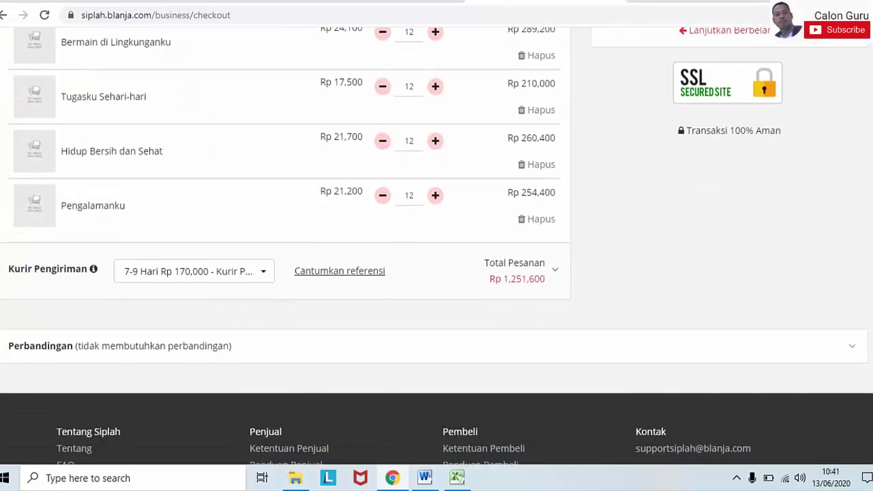
scroll(869, 262, up, 2)
scroll(869, 263, up, 1)
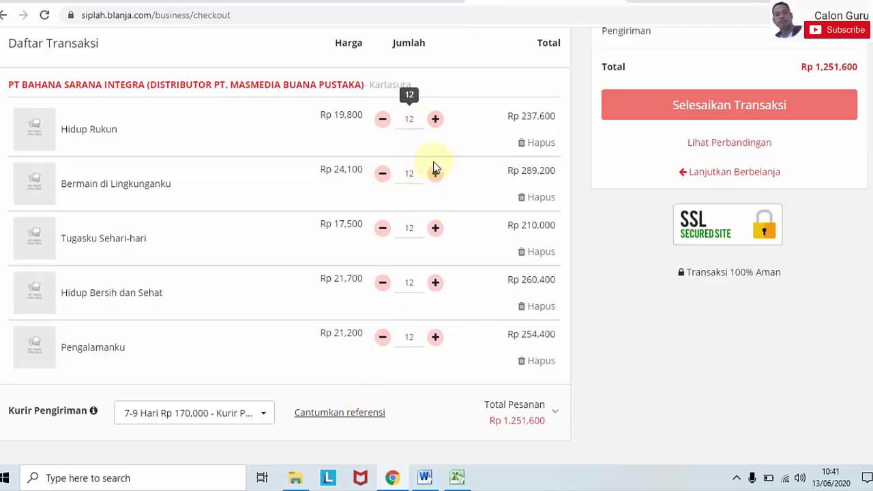
click(435, 122)
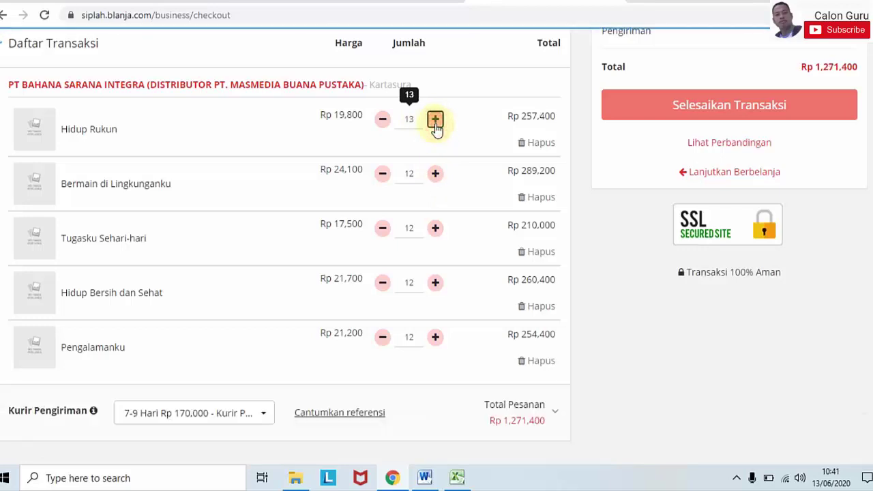
click(383, 120)
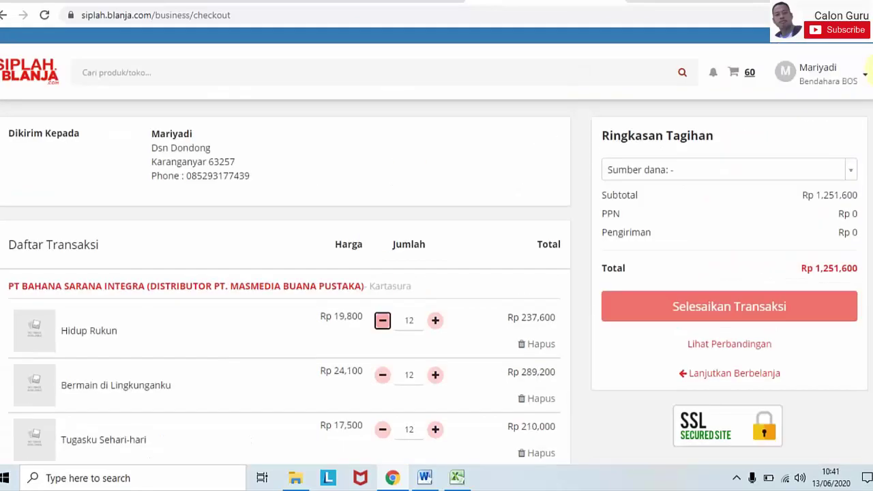
- Set the funding source in the billing summary to BOS Regular
drag(872, 70, 872, 94)
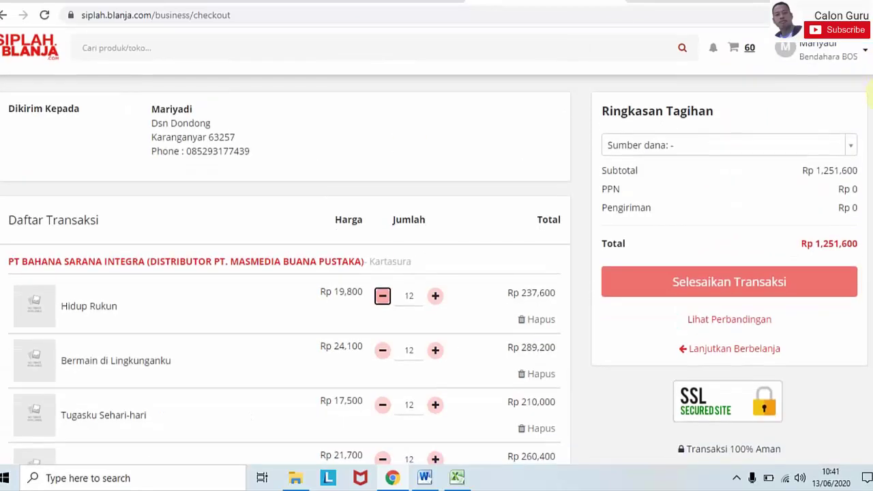
click(854, 146)
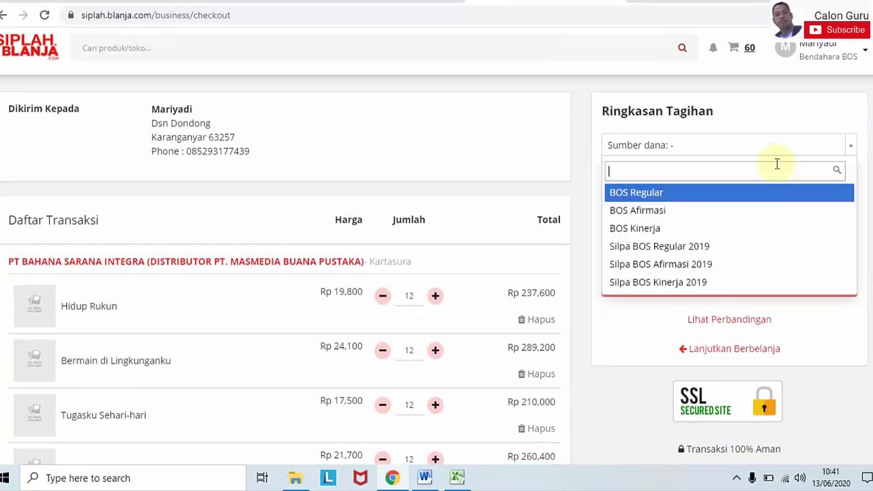
click(644, 194)
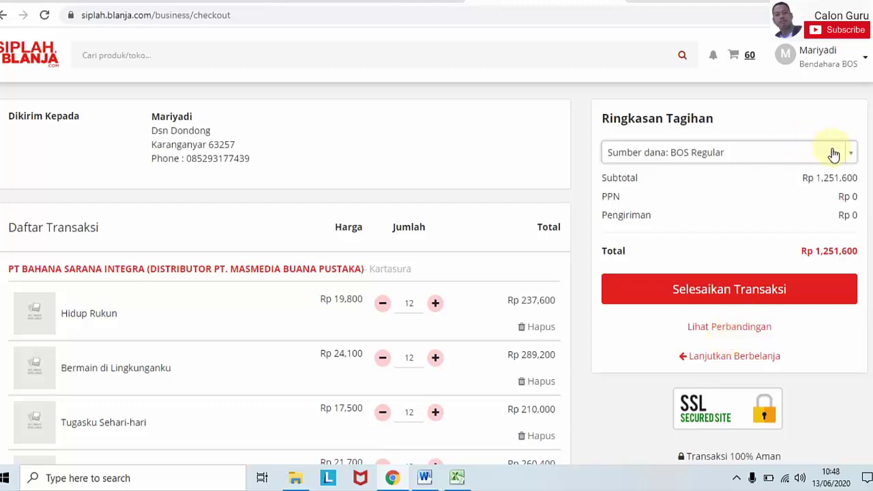
- Complete the transaction with Bank Jatim as the manually verified payment method and a payment time limit of 7 days
click(781, 299)
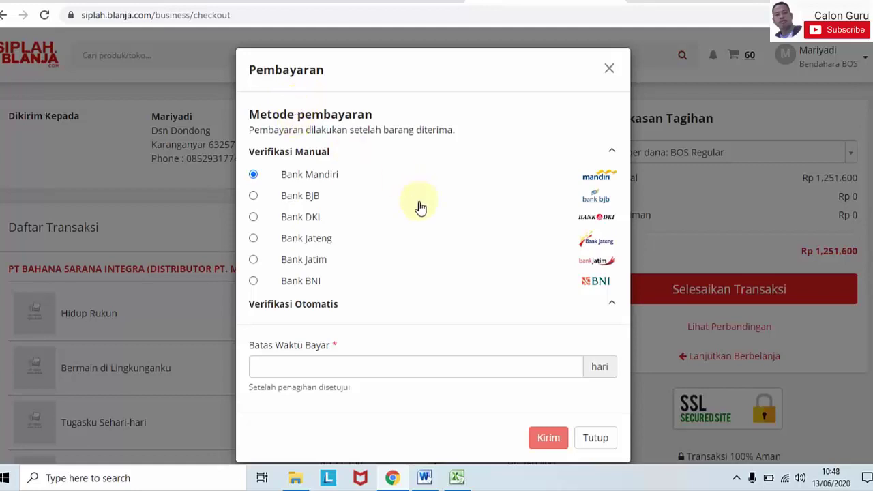
click(253, 260)
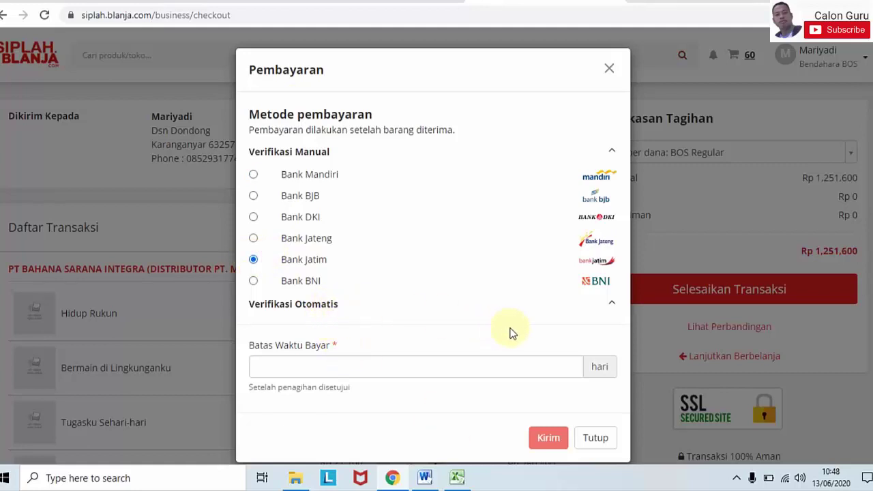
click(335, 367)
text(7)
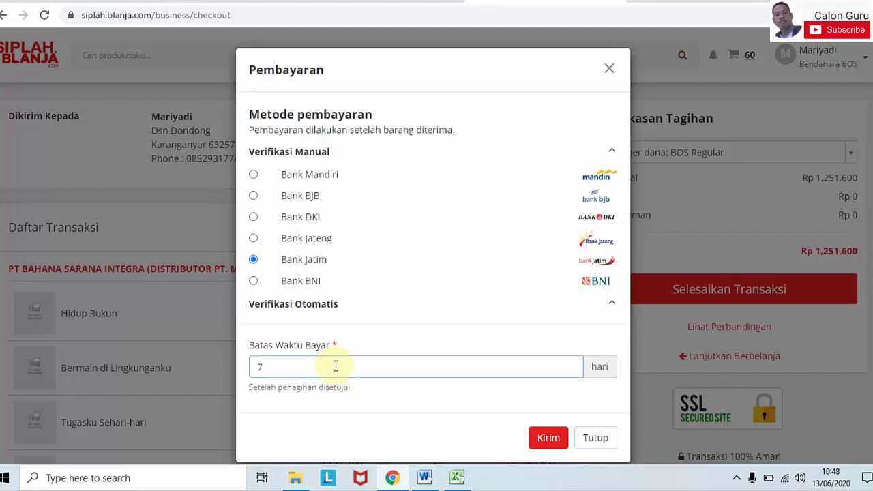
click(335, 366)
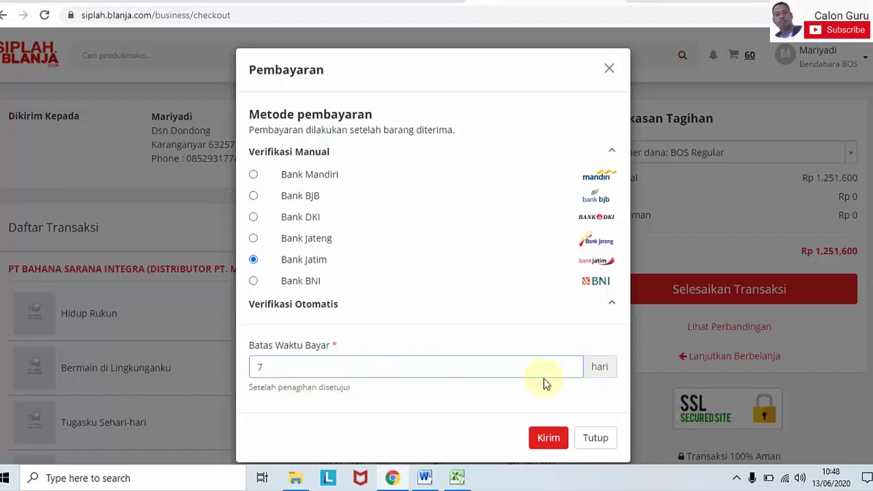
click(554, 440)
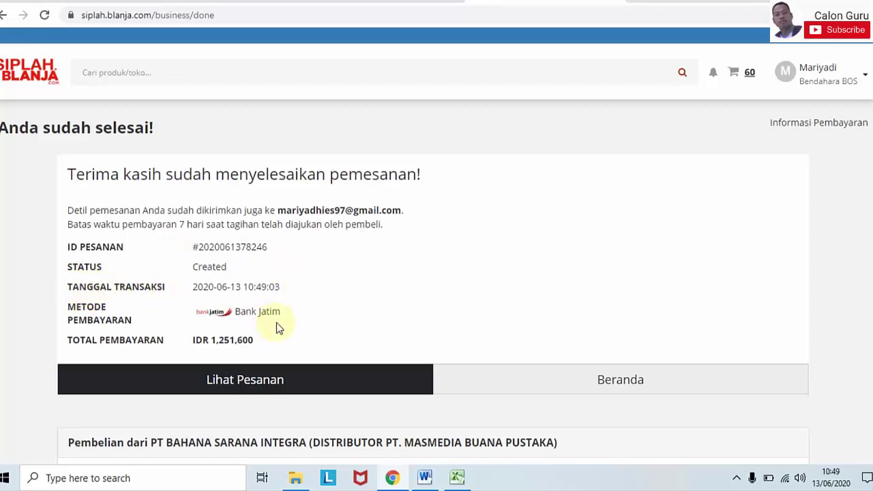
- Review the order confirmation's payment details, purchased books, recipient and shipping summary
scroll(436, 273, down, 2)
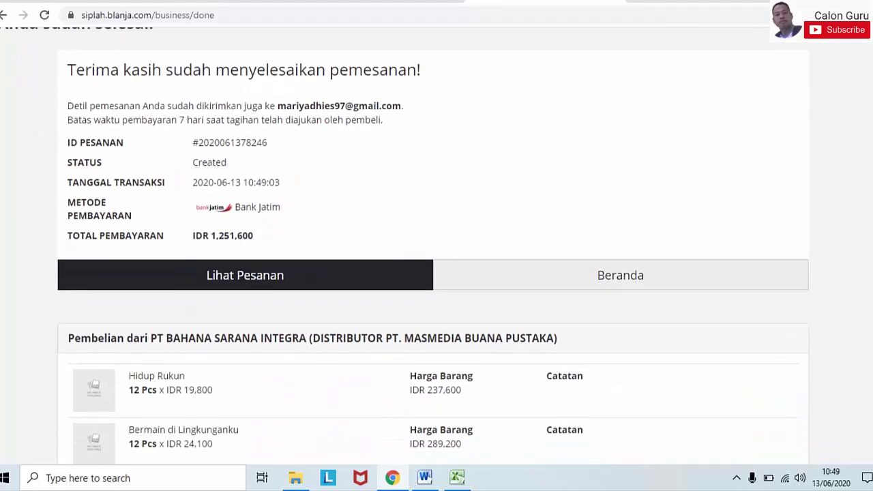
scroll(437, 273, down, 5)
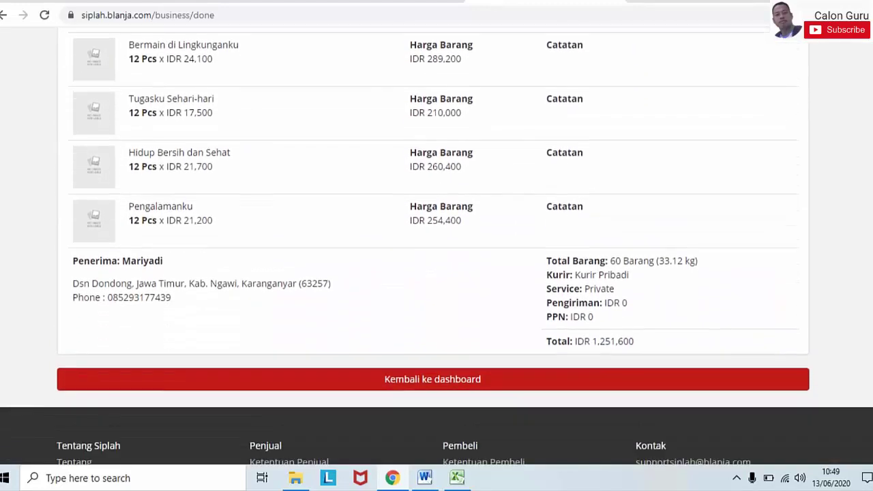
scroll(436, 249, down, 2)
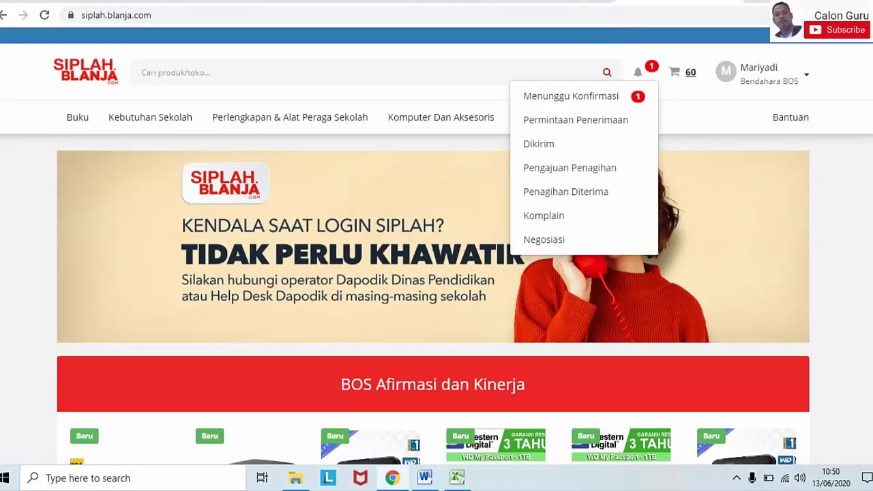
- Go to the orders awaiting confirmation and open the transaction details of the newly placed book order
click(602, 96)
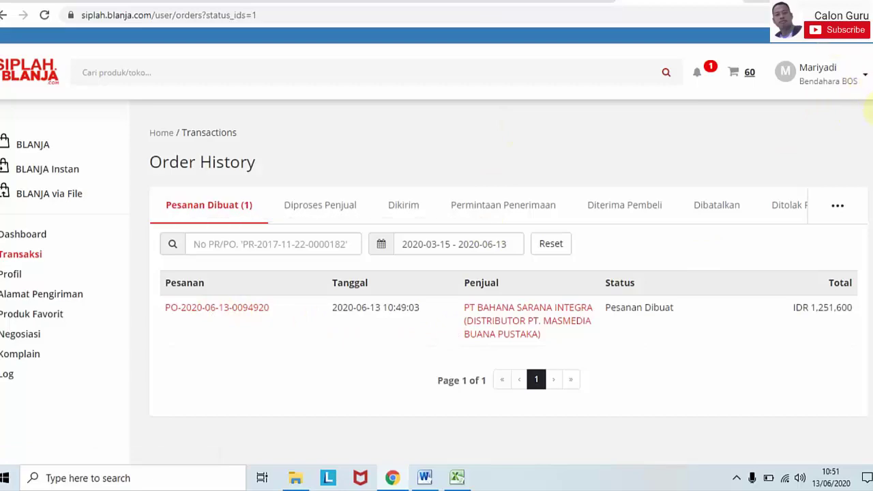
scroll(436, 259, down, 10)
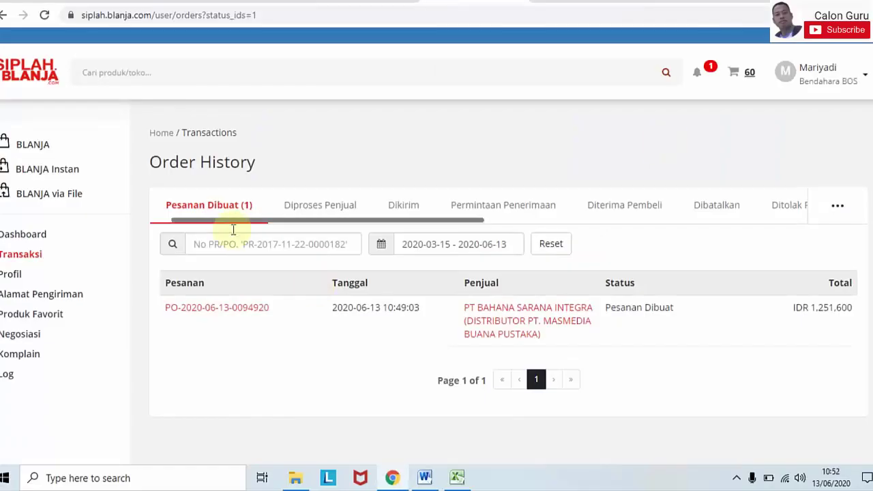
click(196, 311)
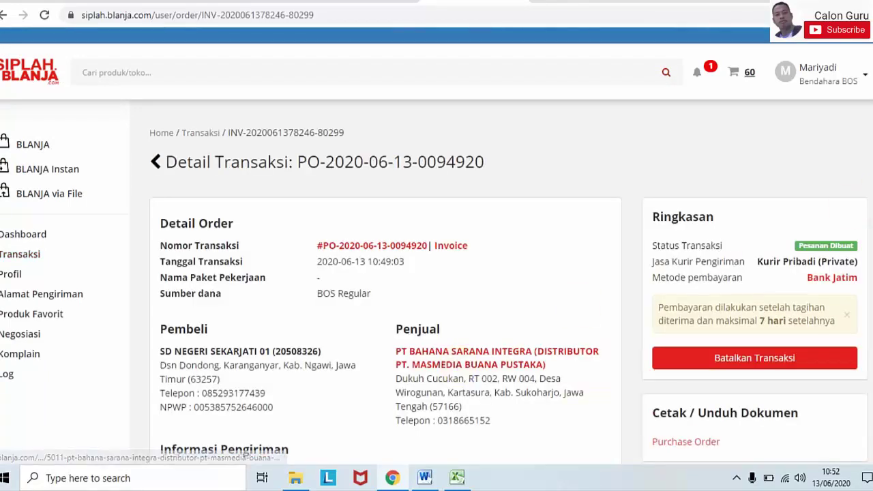
- Examine the order's buyer, seller and shipping details, item list, payment information and order history
scroll(459, 369, down, 2)
scroll(436, 246, down, 6)
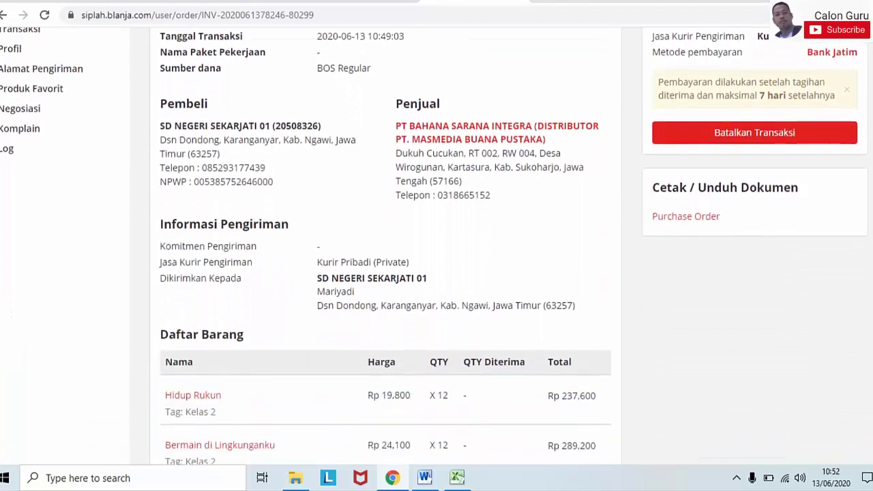
scroll(437, 246, down, 3)
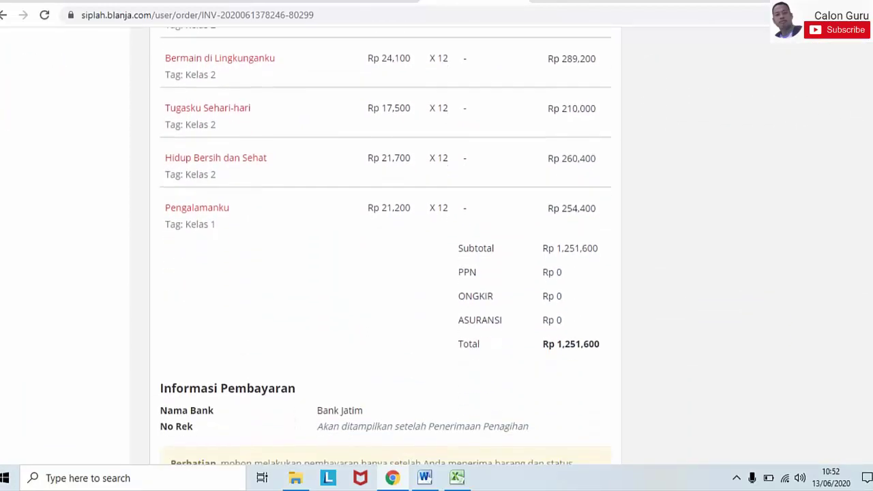
scroll(456, 218, down, 1)
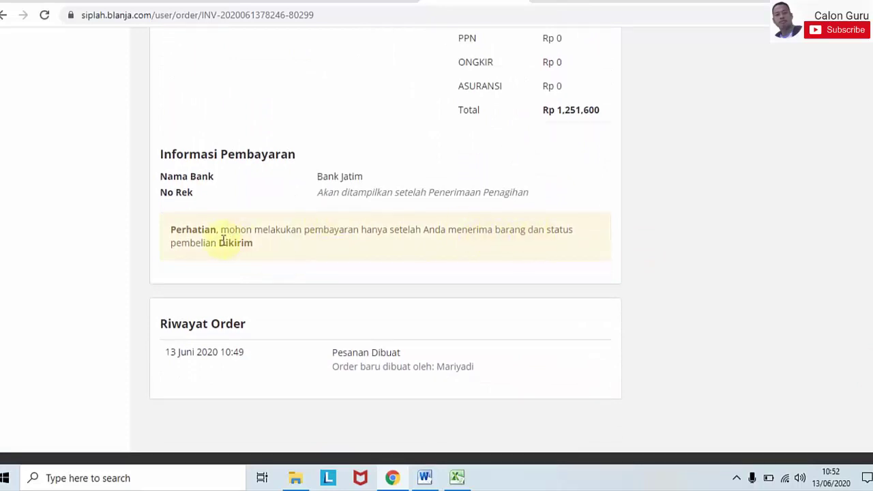
scroll(436, 246, up, 10)
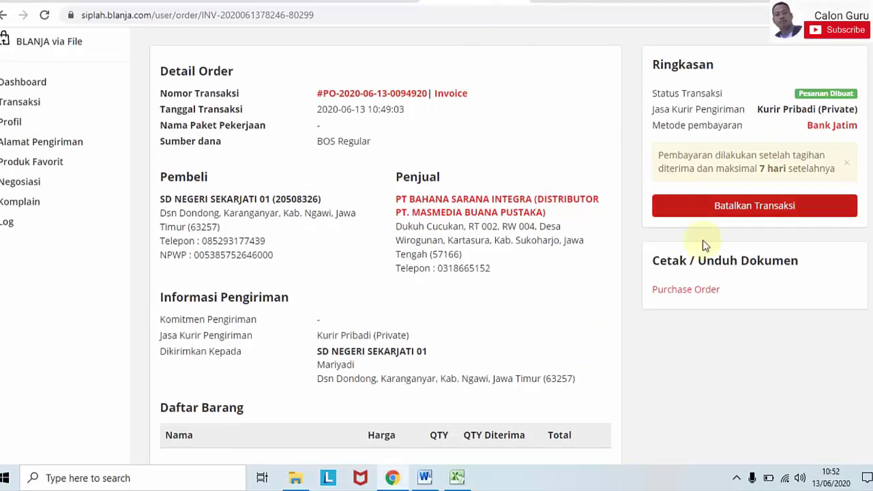
- Open the order's Purchase Order document and check its buyer, seller, book list and payment total
click(684, 293)
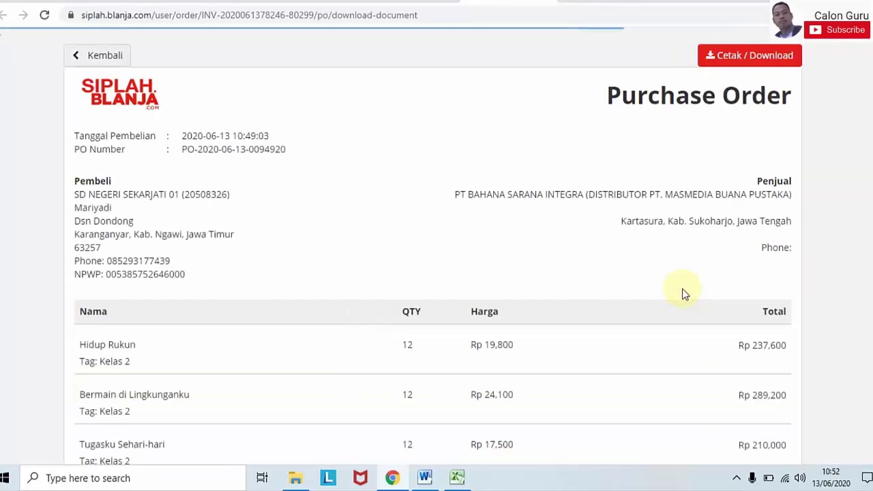
scroll(433, 247, down, 5)
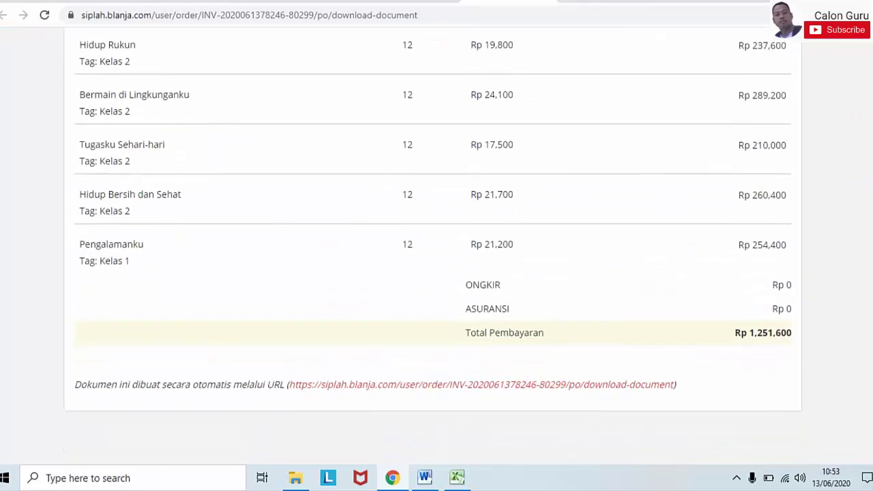
scroll(433, 246, up, 5)
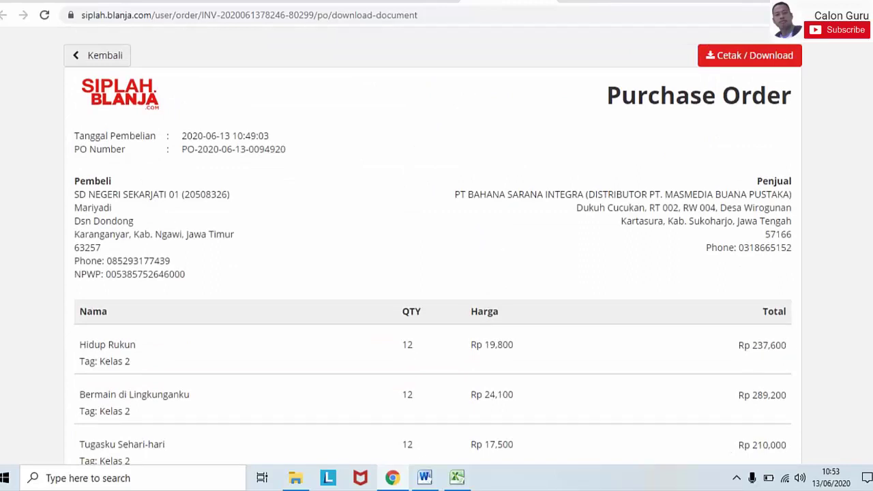
- Save the purchase order as a PDF in Downloads, adding "buku k13 kelas 2" to the suggested file name, and return to the transaction details
click(739, 55)
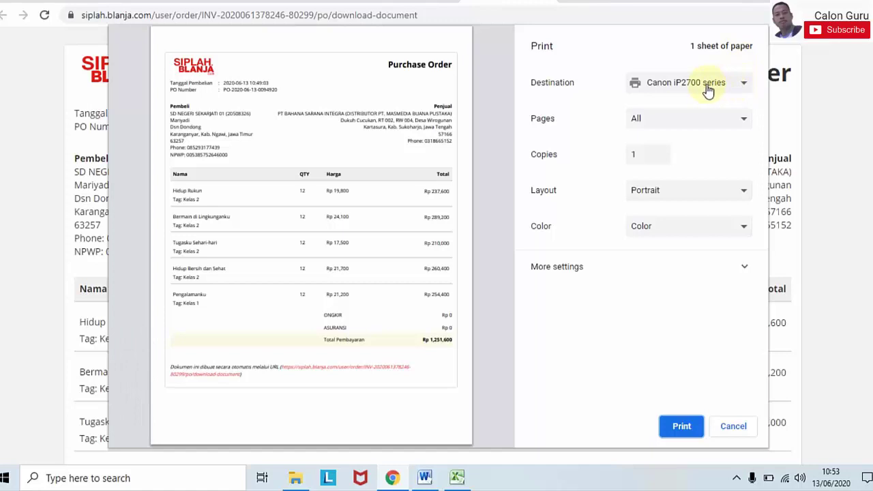
click(744, 86)
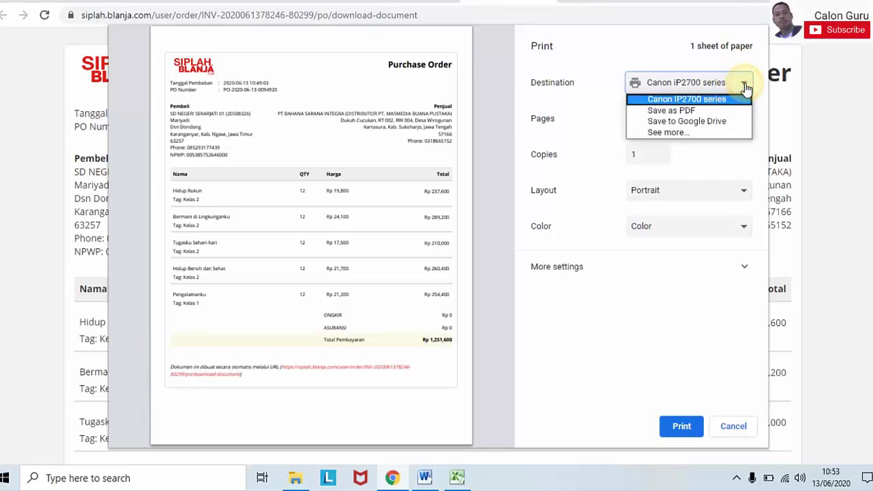
click(707, 110)
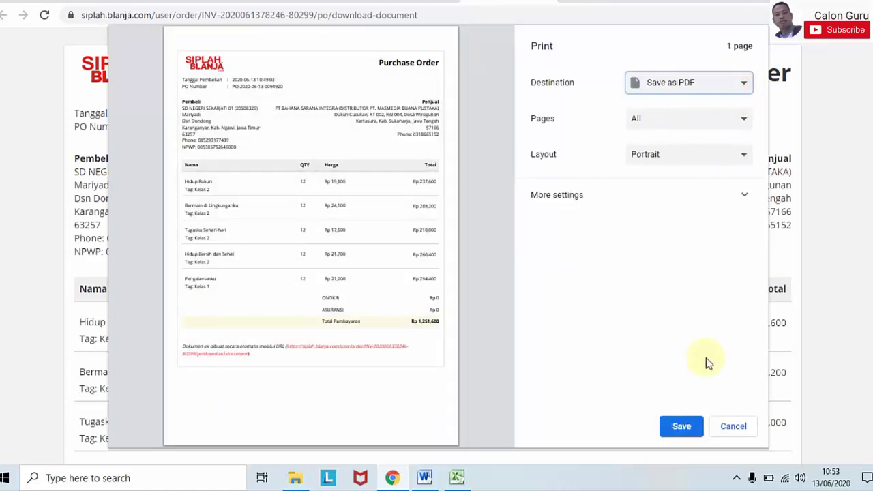
click(679, 425)
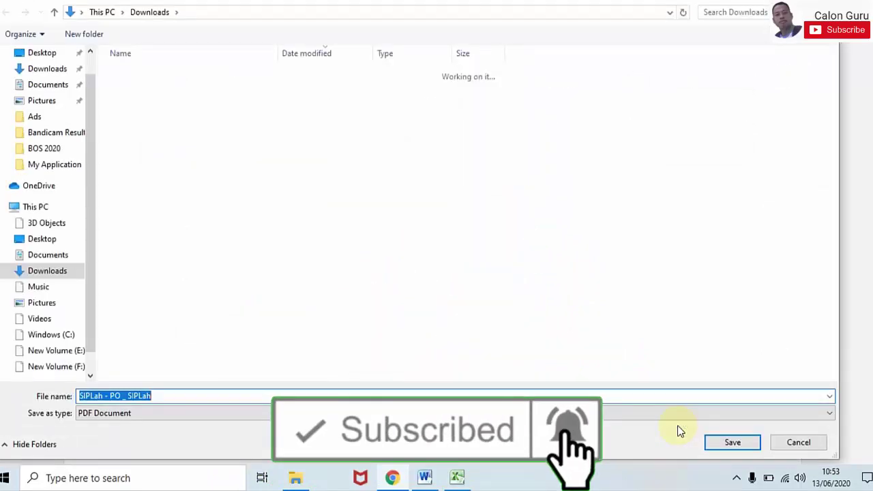
click(171, 396)
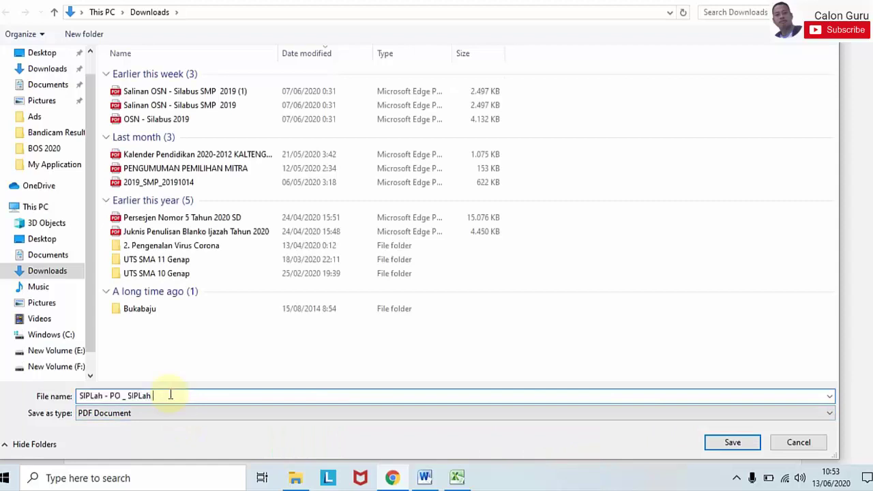
text(buku k13 kelas 2)
click(724, 445)
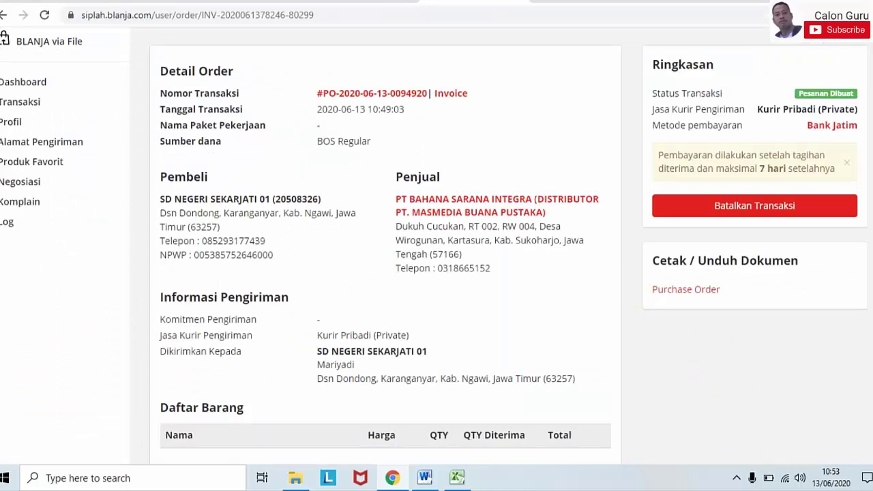
scroll(437, 245, up, 3)
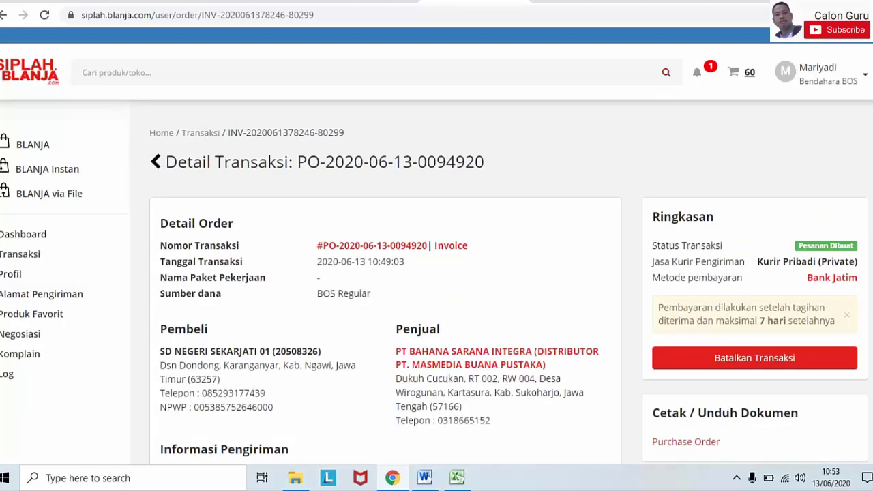